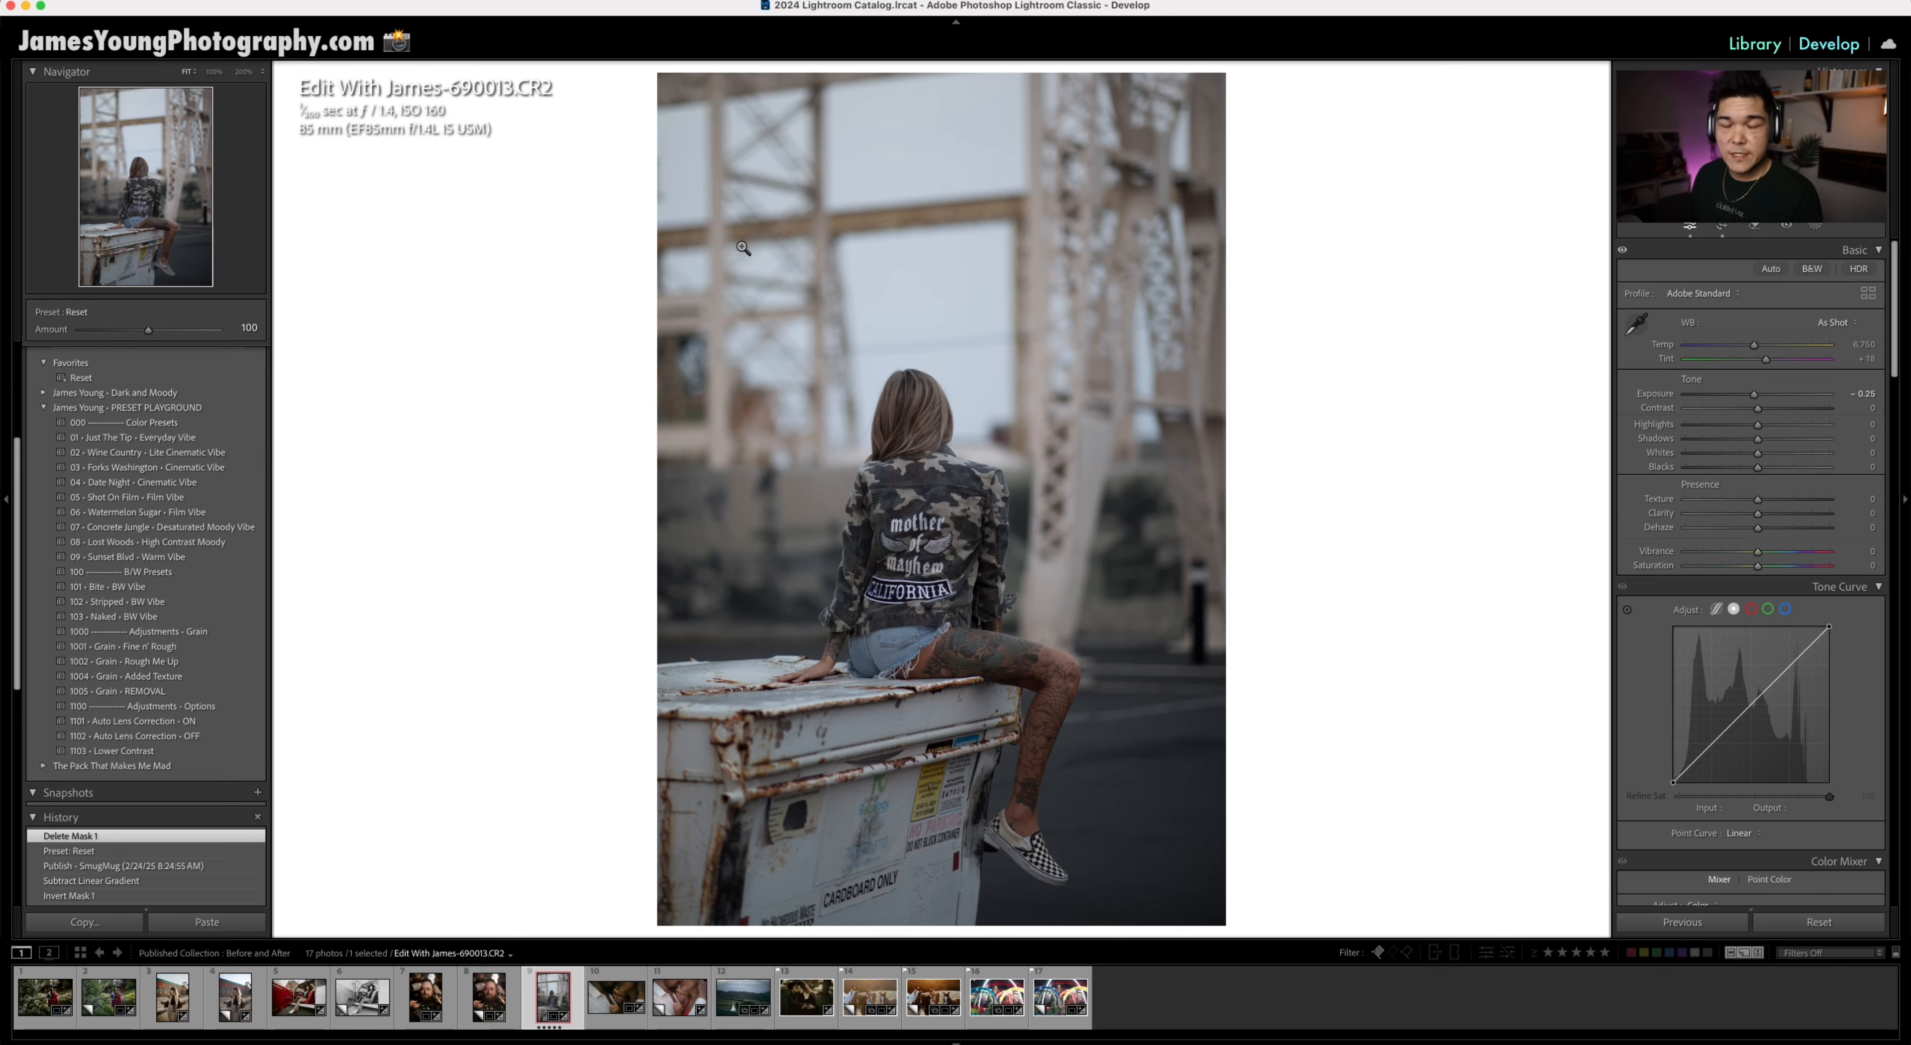
# Step: Examine the subject's hair, jacket, tattooed leg and the rusty dumpster at full magnification
pyautogui.click(942, 401)
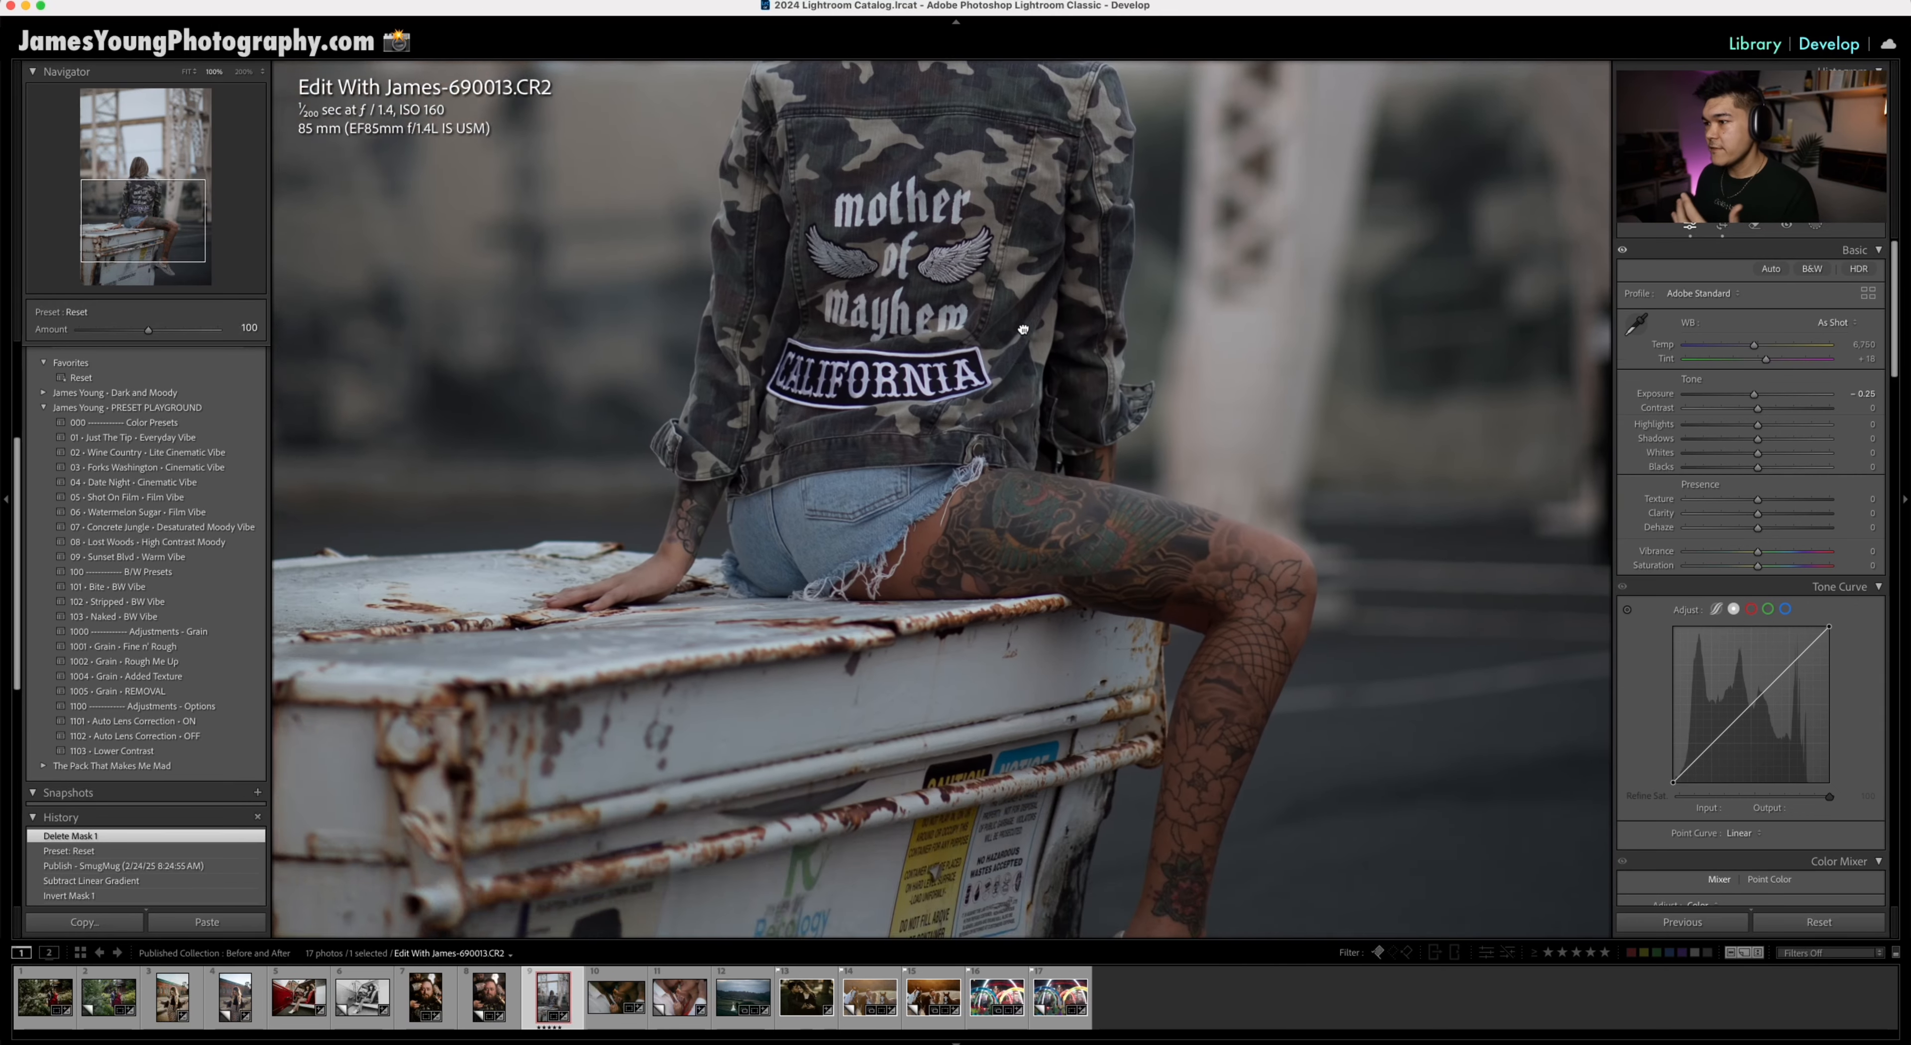
pyautogui.click(1024, 307)
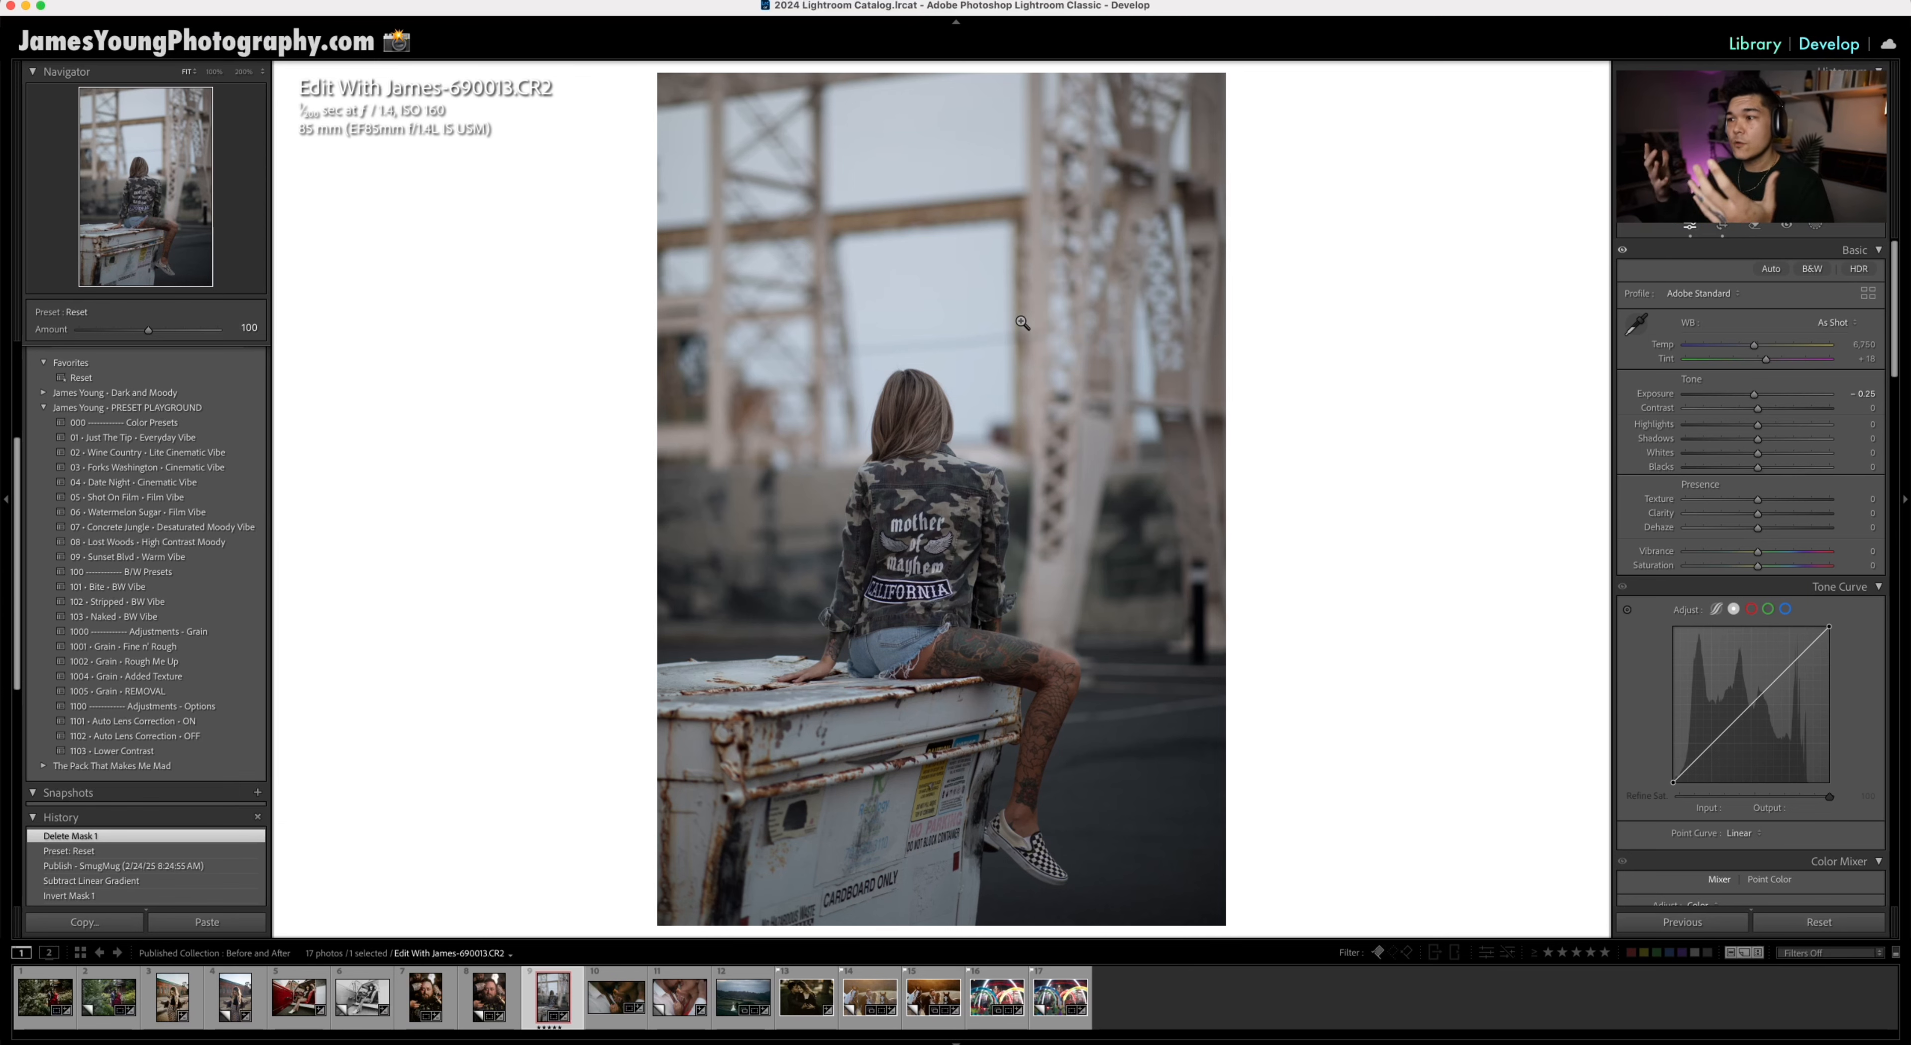
pyautogui.click(962, 517)
pyautogui.moveTo(987, 717); pyautogui.dragTo(1098, 424)
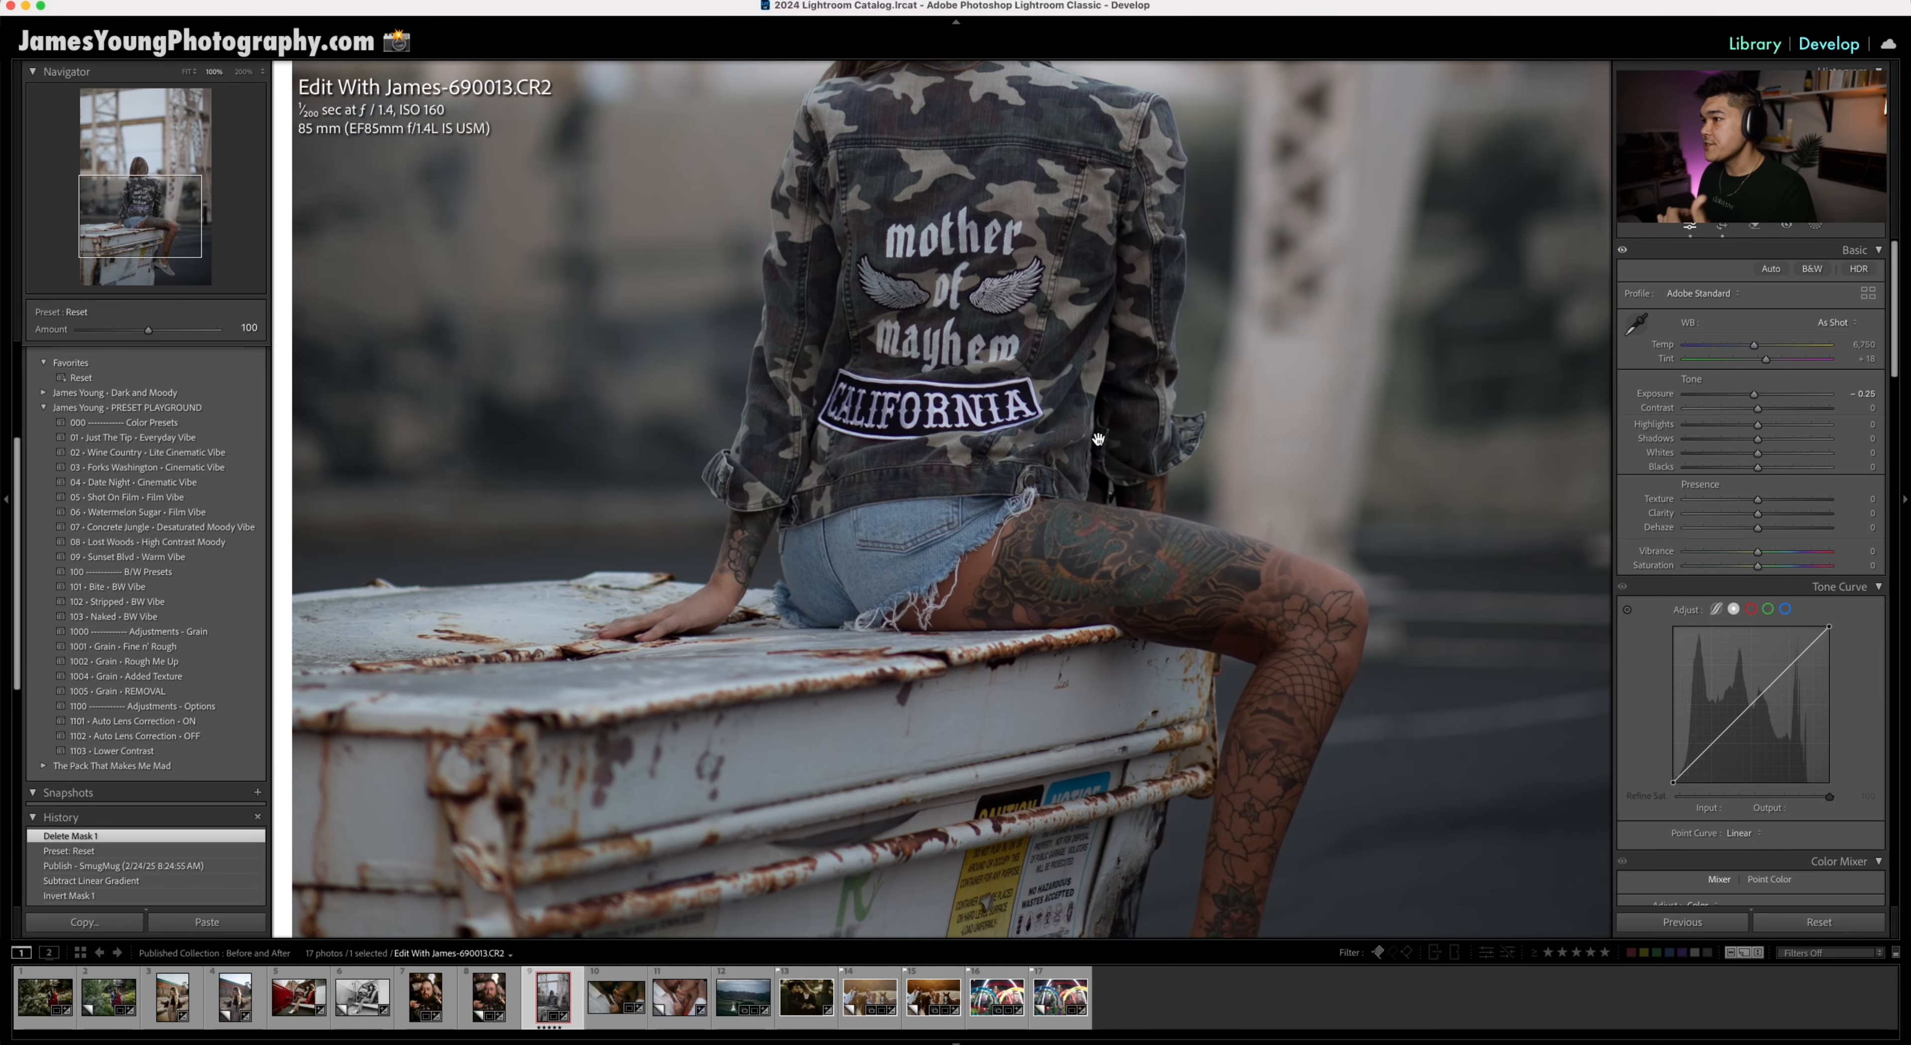
pyautogui.moveTo(1125, 742); pyautogui.dragTo(1105, 681)
pyautogui.moveTo(1105, 452); pyautogui.dragTo(1103, 515)
pyautogui.moveTo(1096, 409); pyautogui.dragTo(1103, 542)
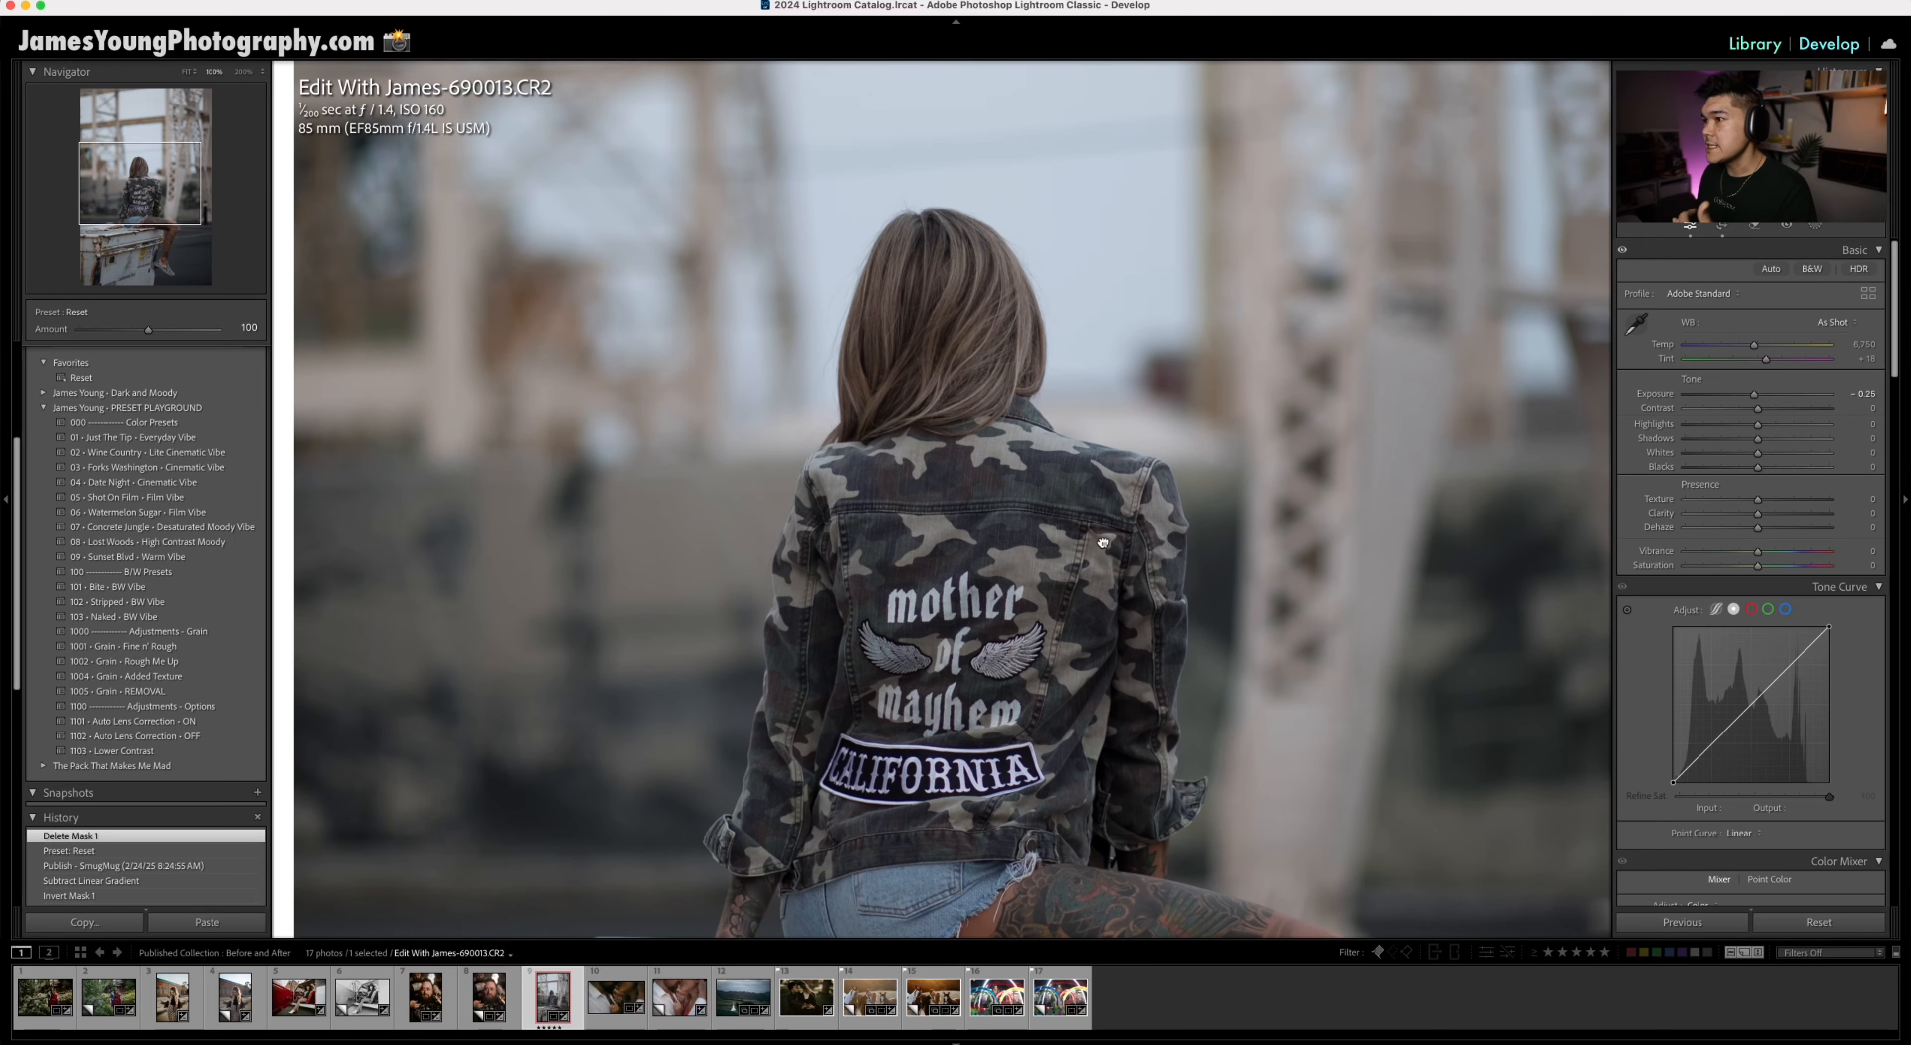
pyautogui.click(1103, 543)
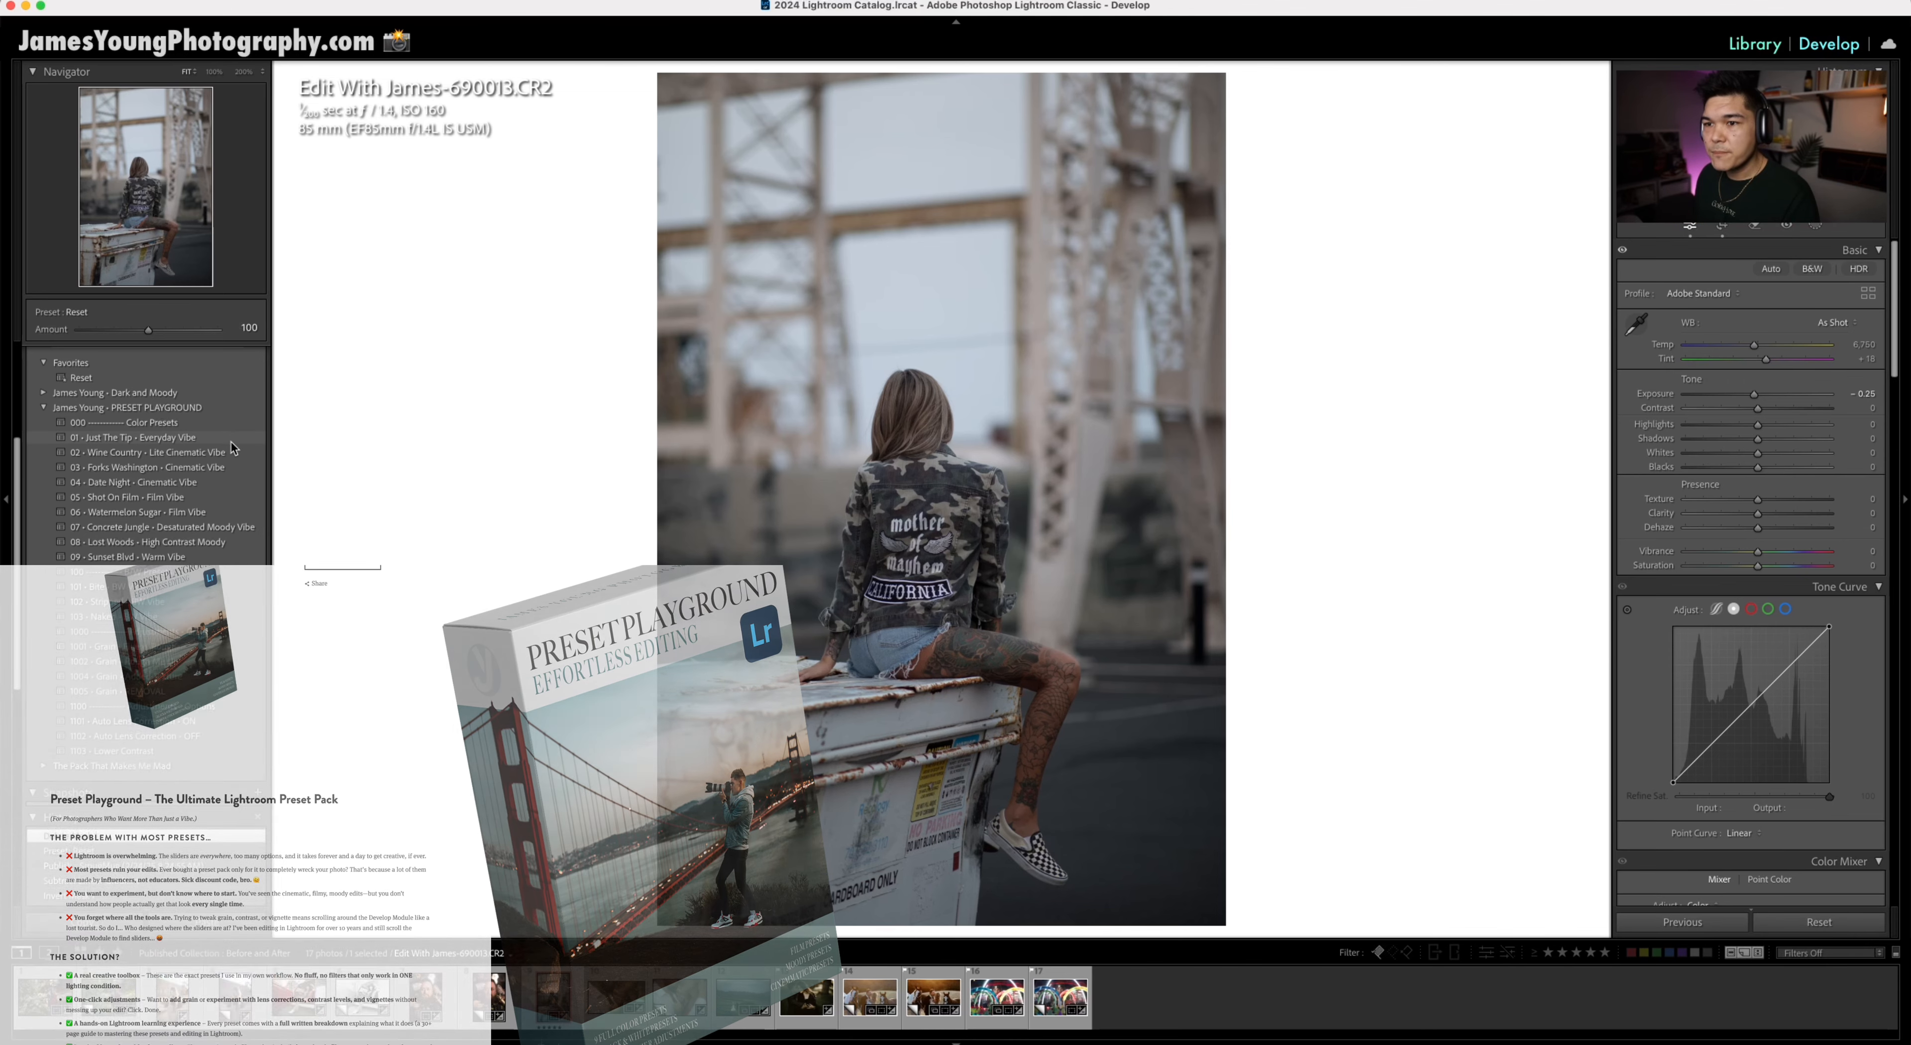
# Step: Apply the "08 - Lost Woods - High Contrast Moody" preset to the photo
pyautogui.click(231, 546)
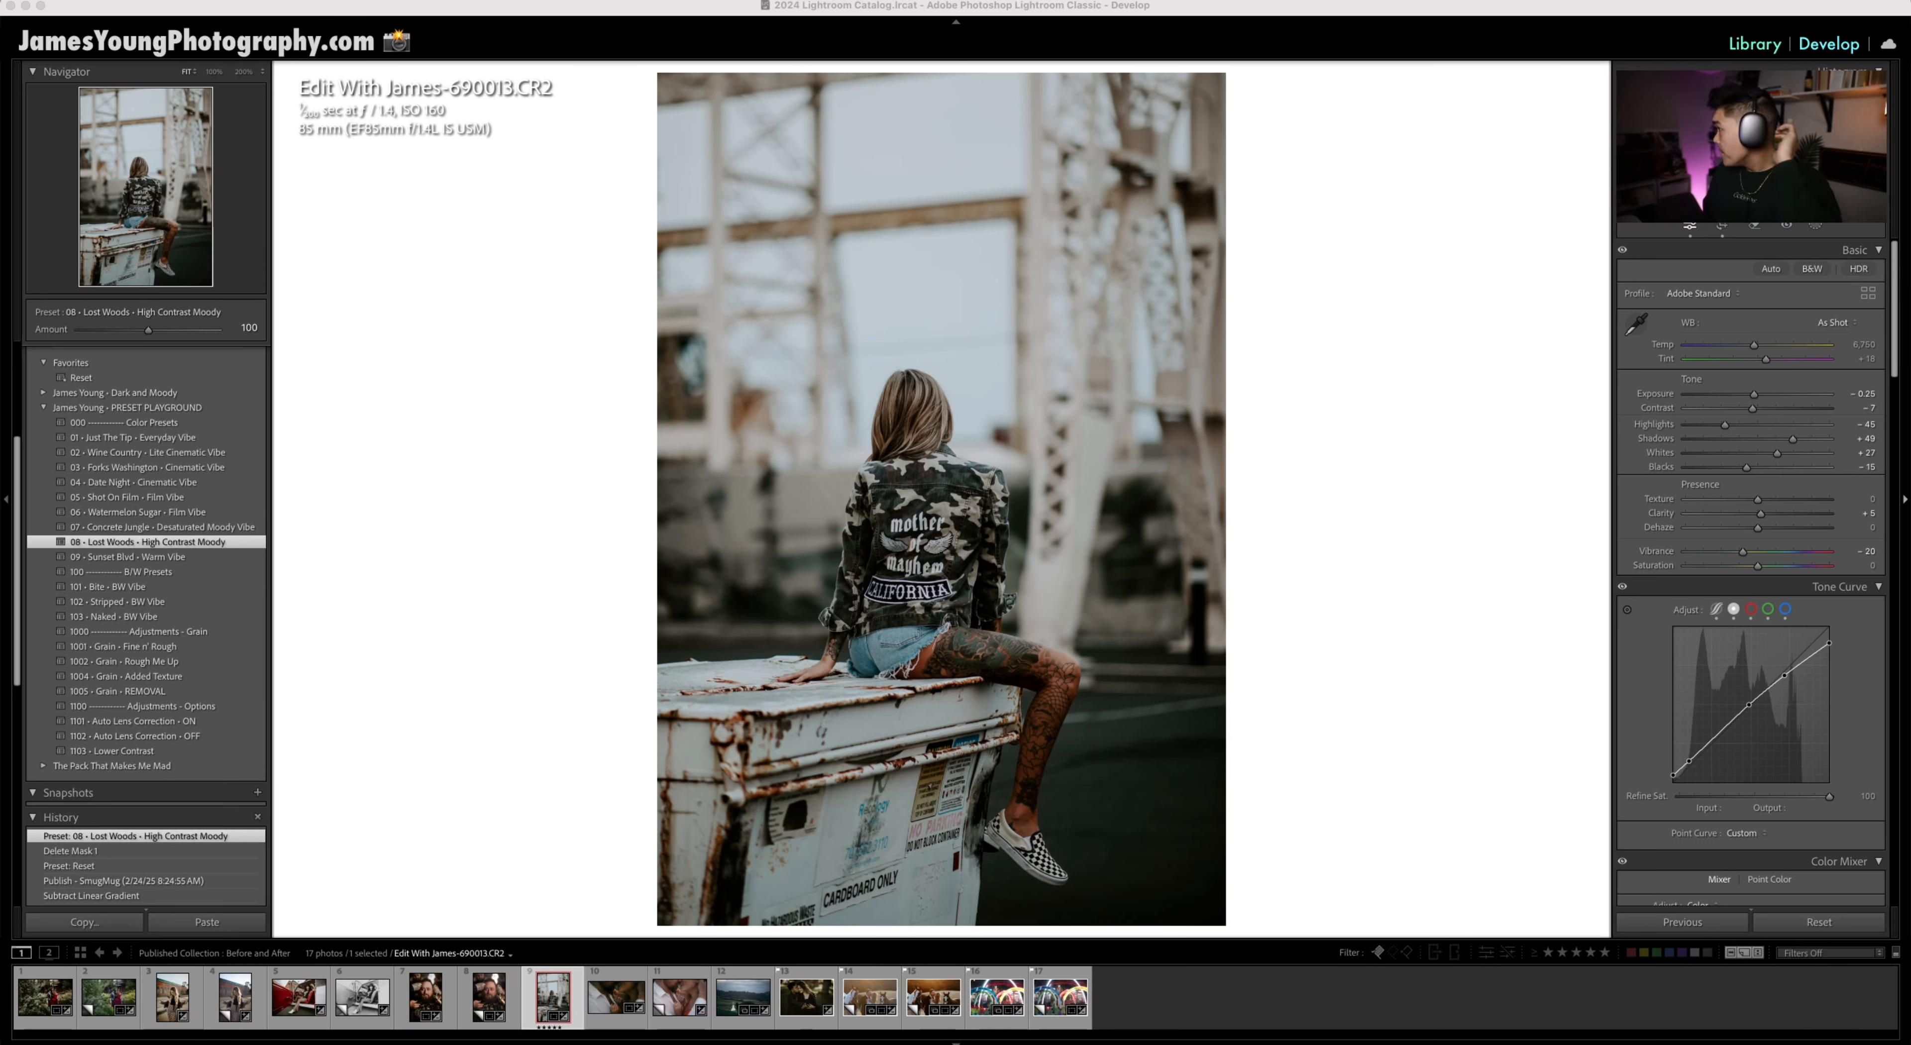
pyautogui.click(1413, 11)
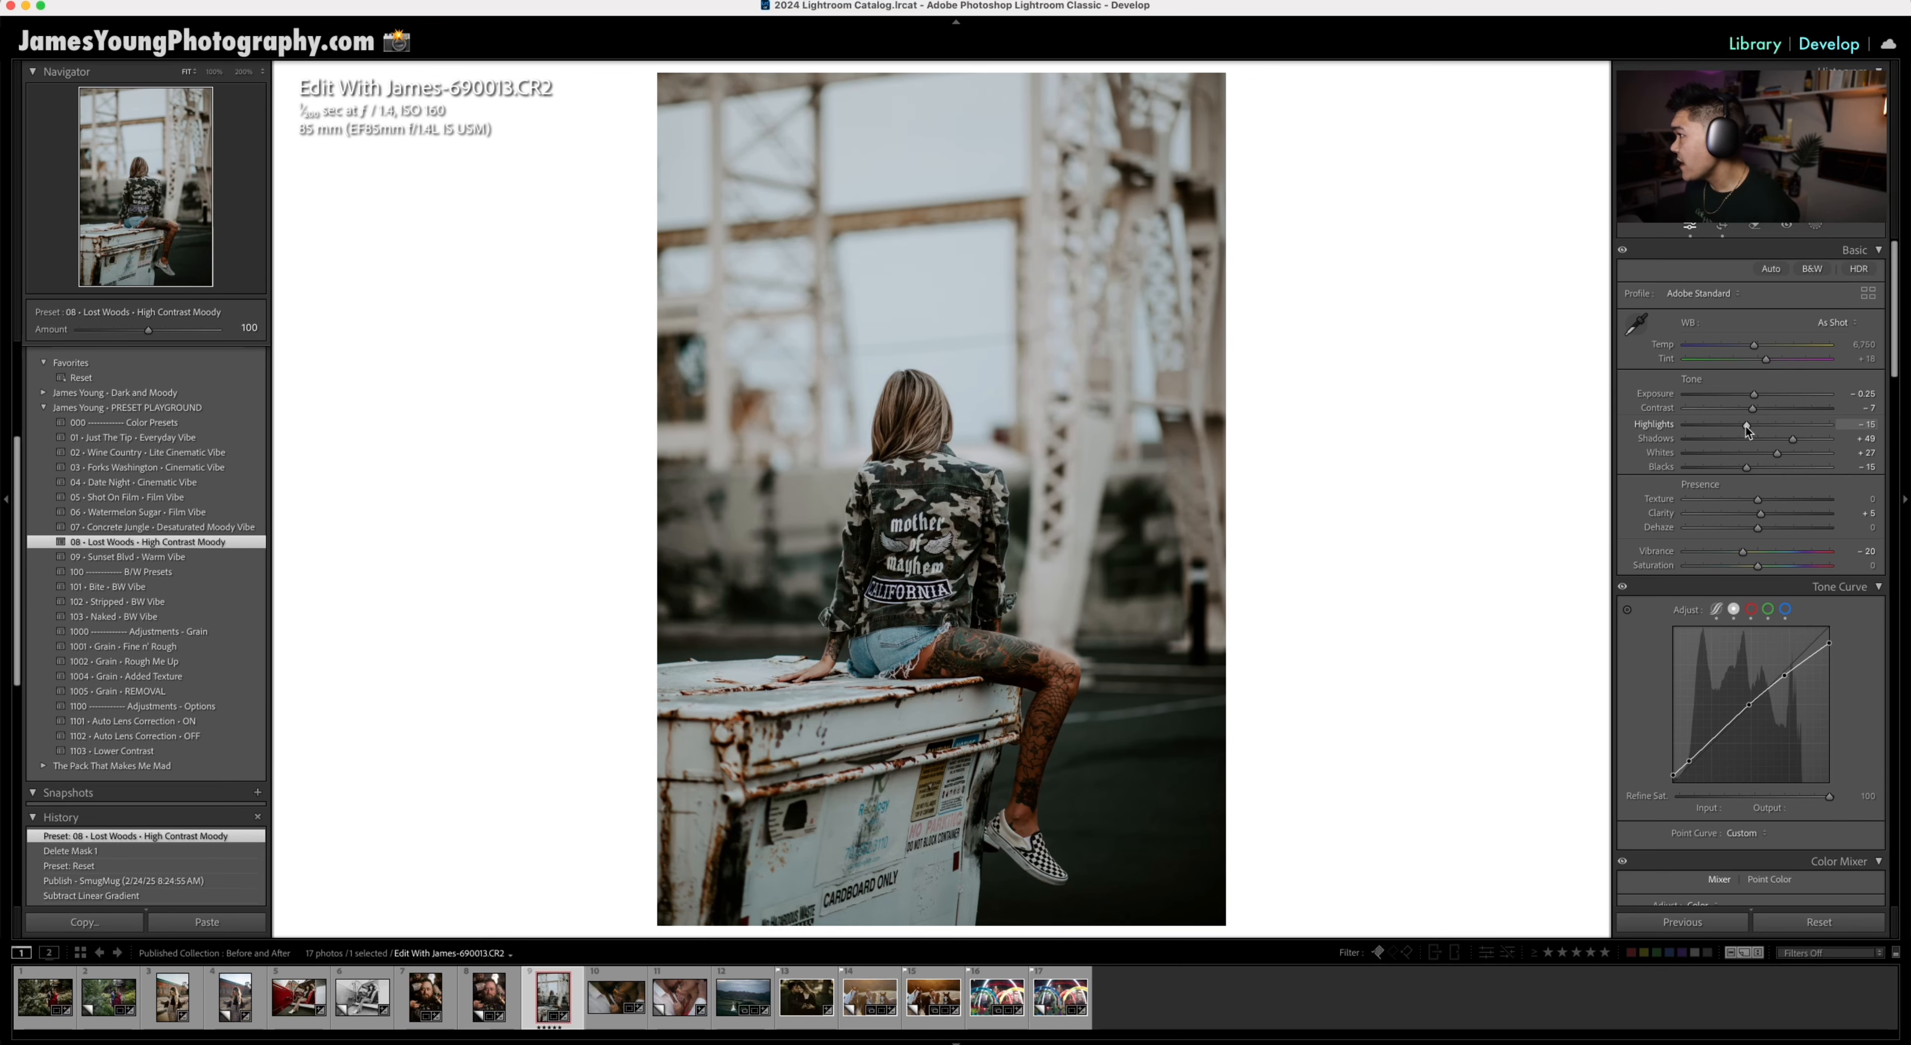
# Step: Set the photo's Highlights to 0, checking the change against the previous value and inspecting the jacket up close
pyautogui.moveTo(1746, 426); pyautogui.dragTo(1757, 426)
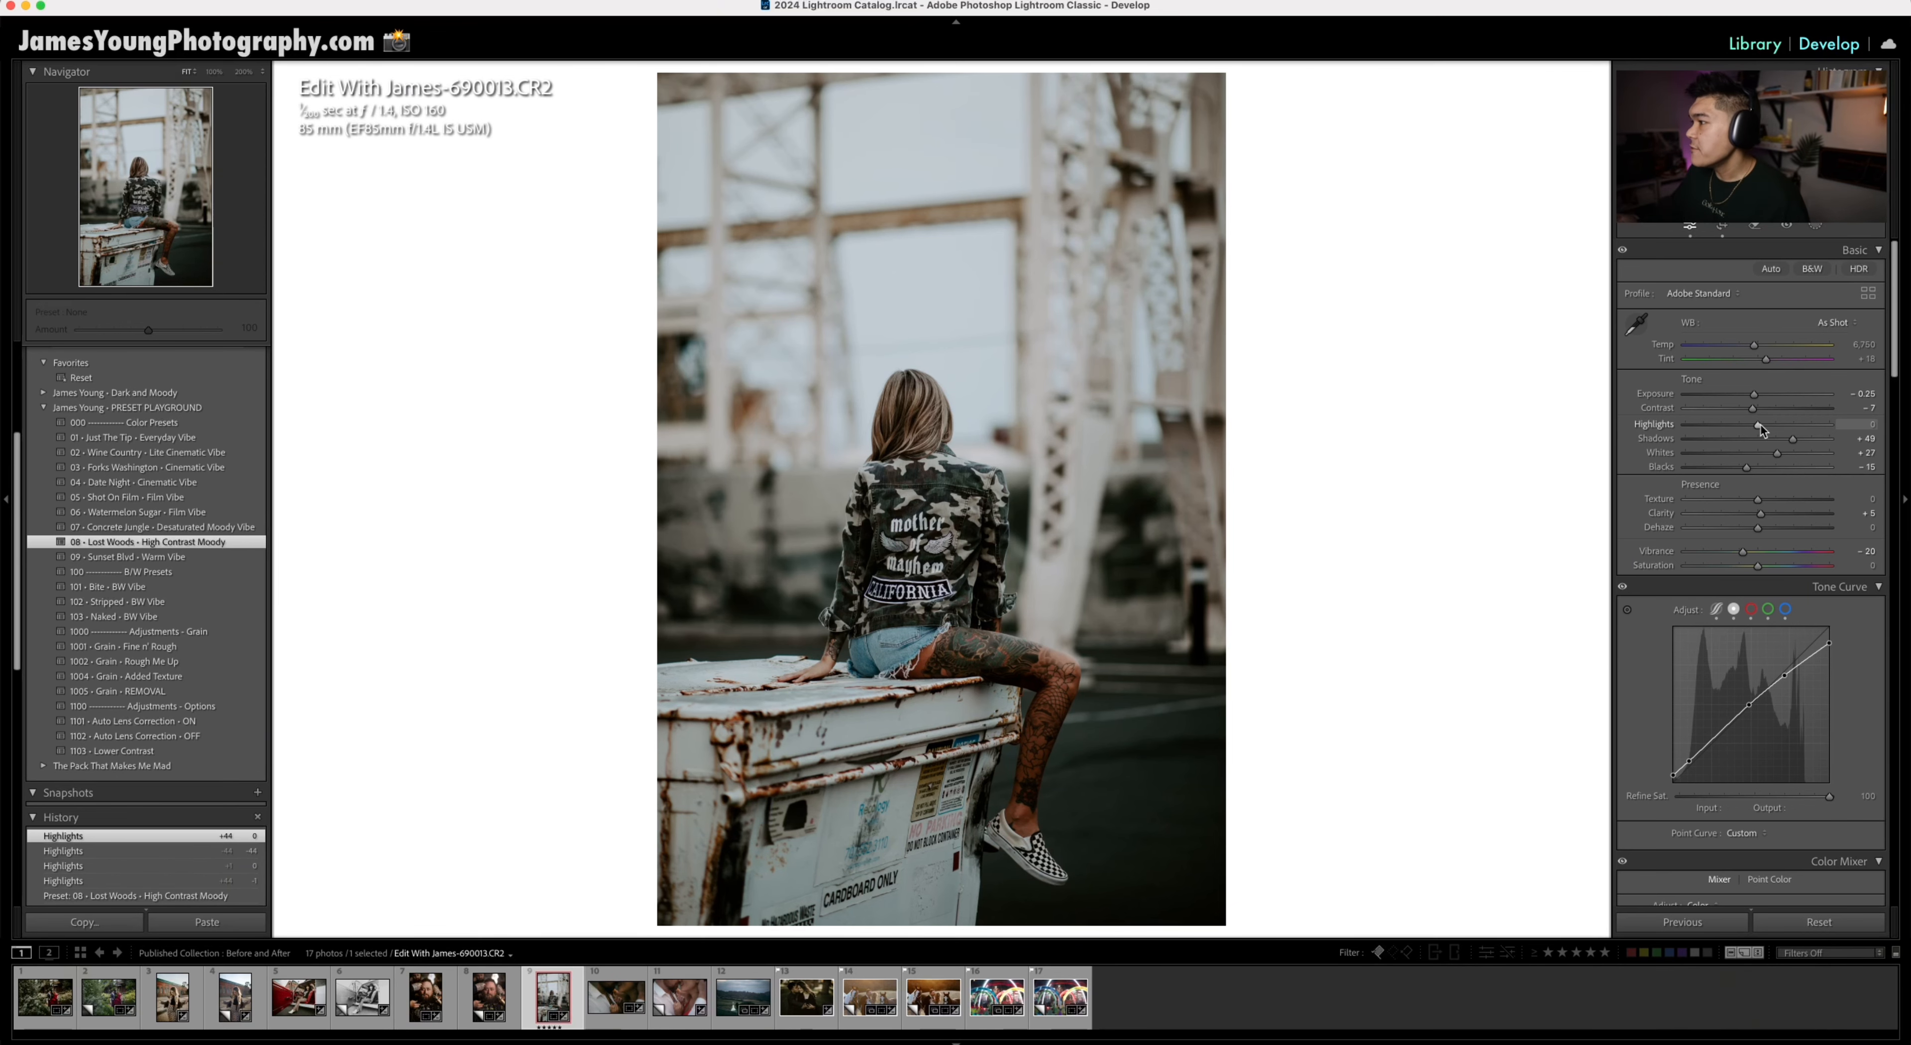
pyautogui.hotkey('ctrl', 'z')
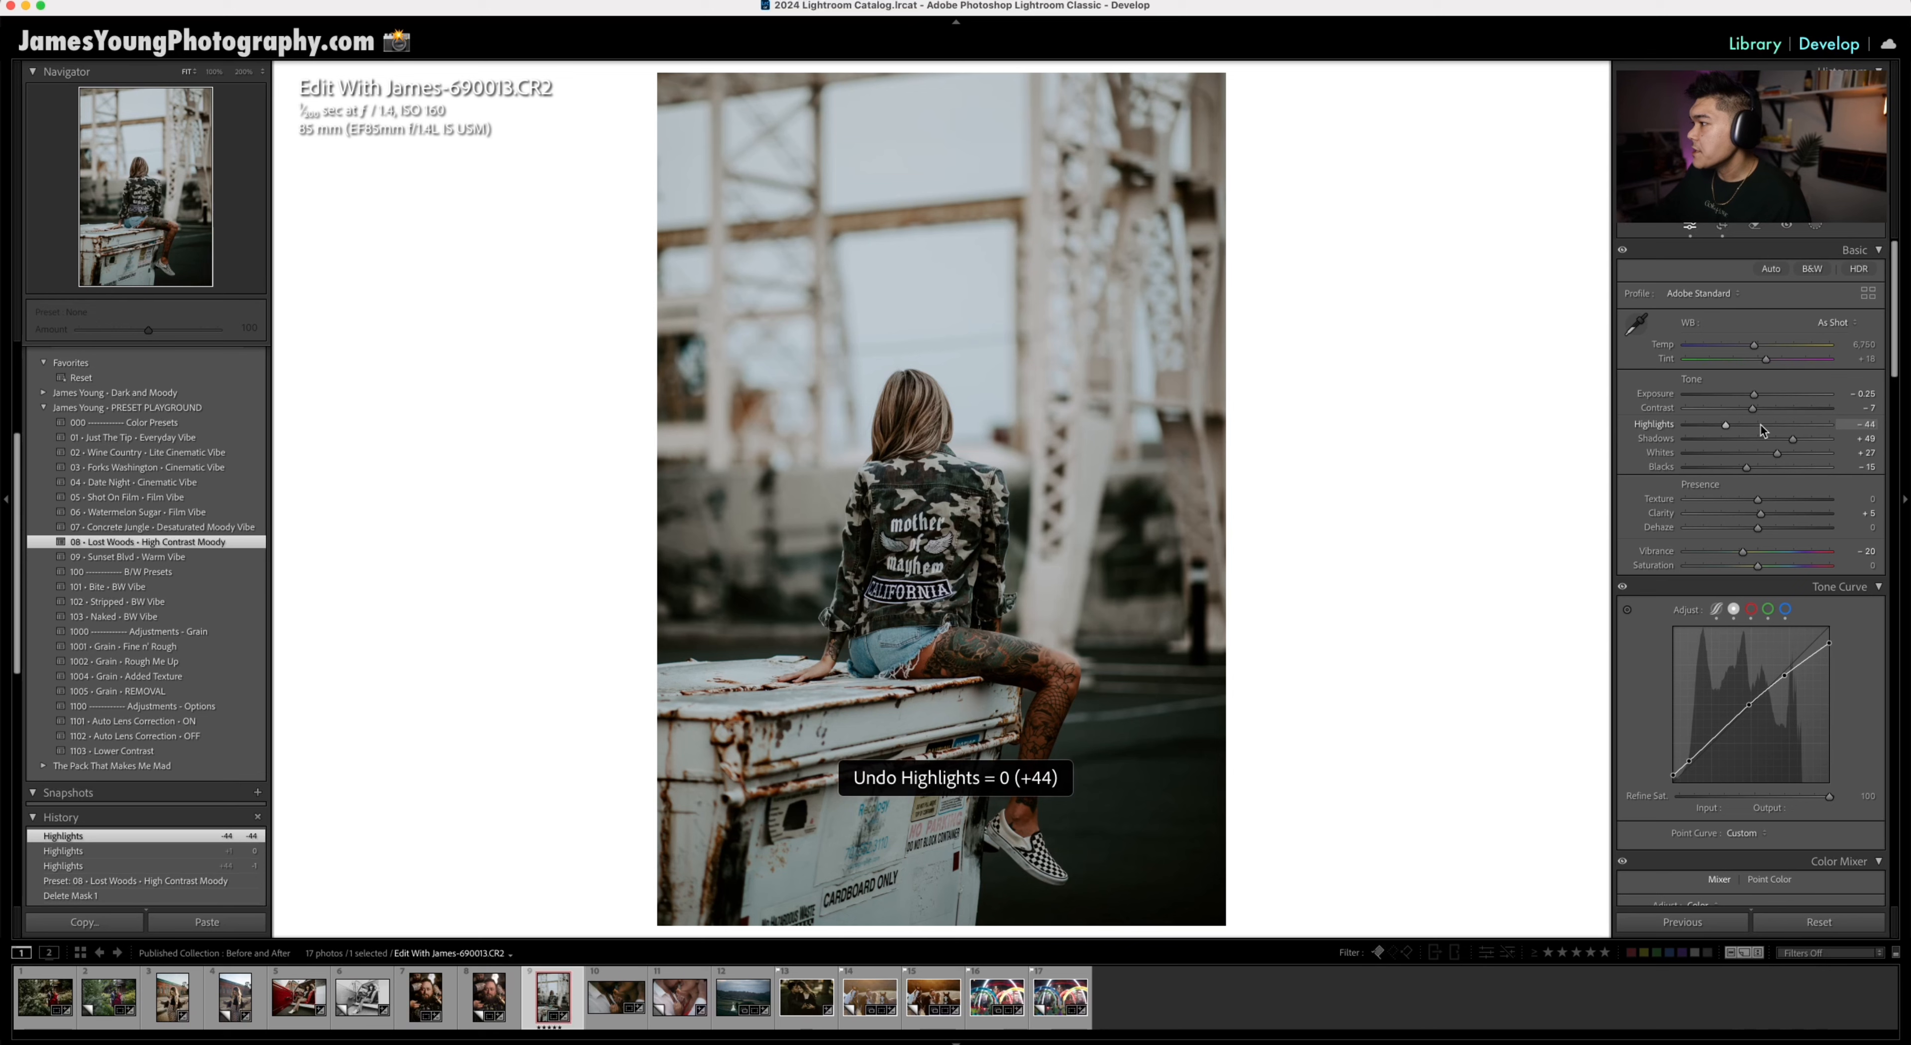
pyautogui.press('super+shift+z')
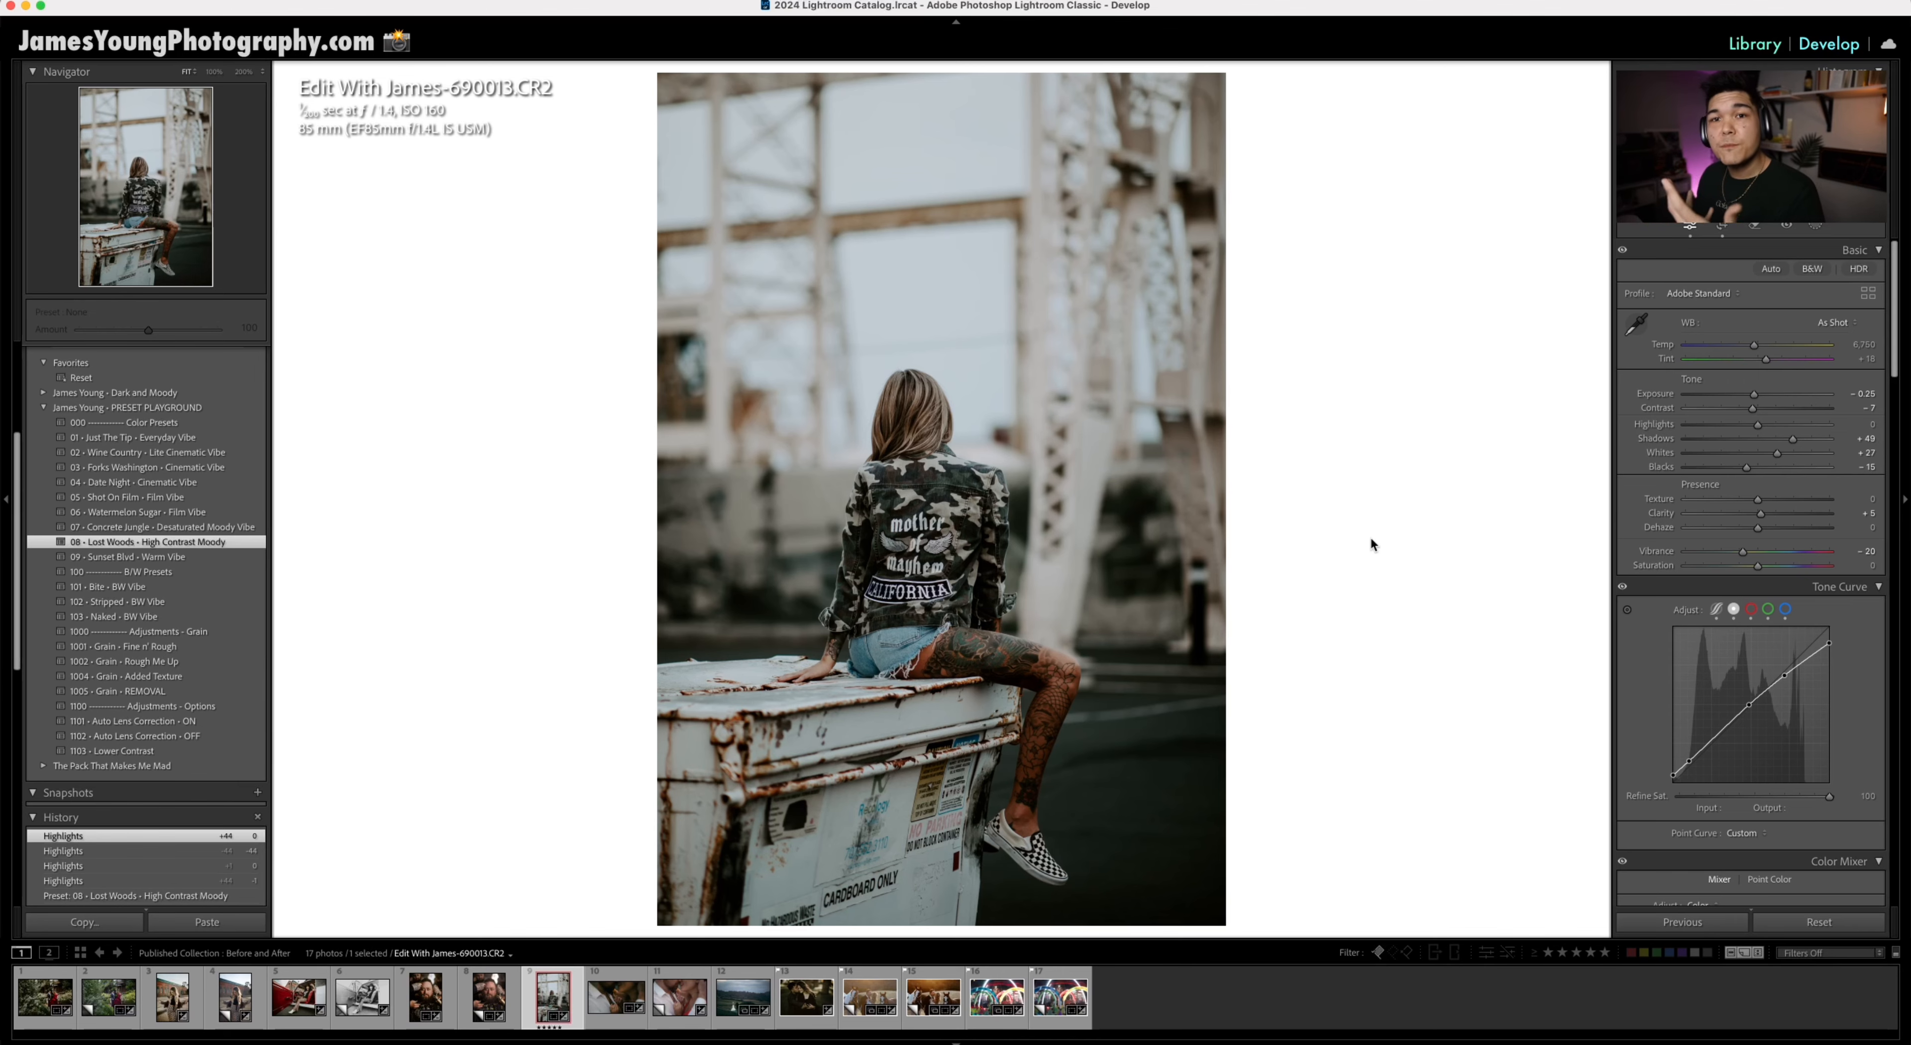
pyautogui.click(912, 534)
pyautogui.click(928, 528)
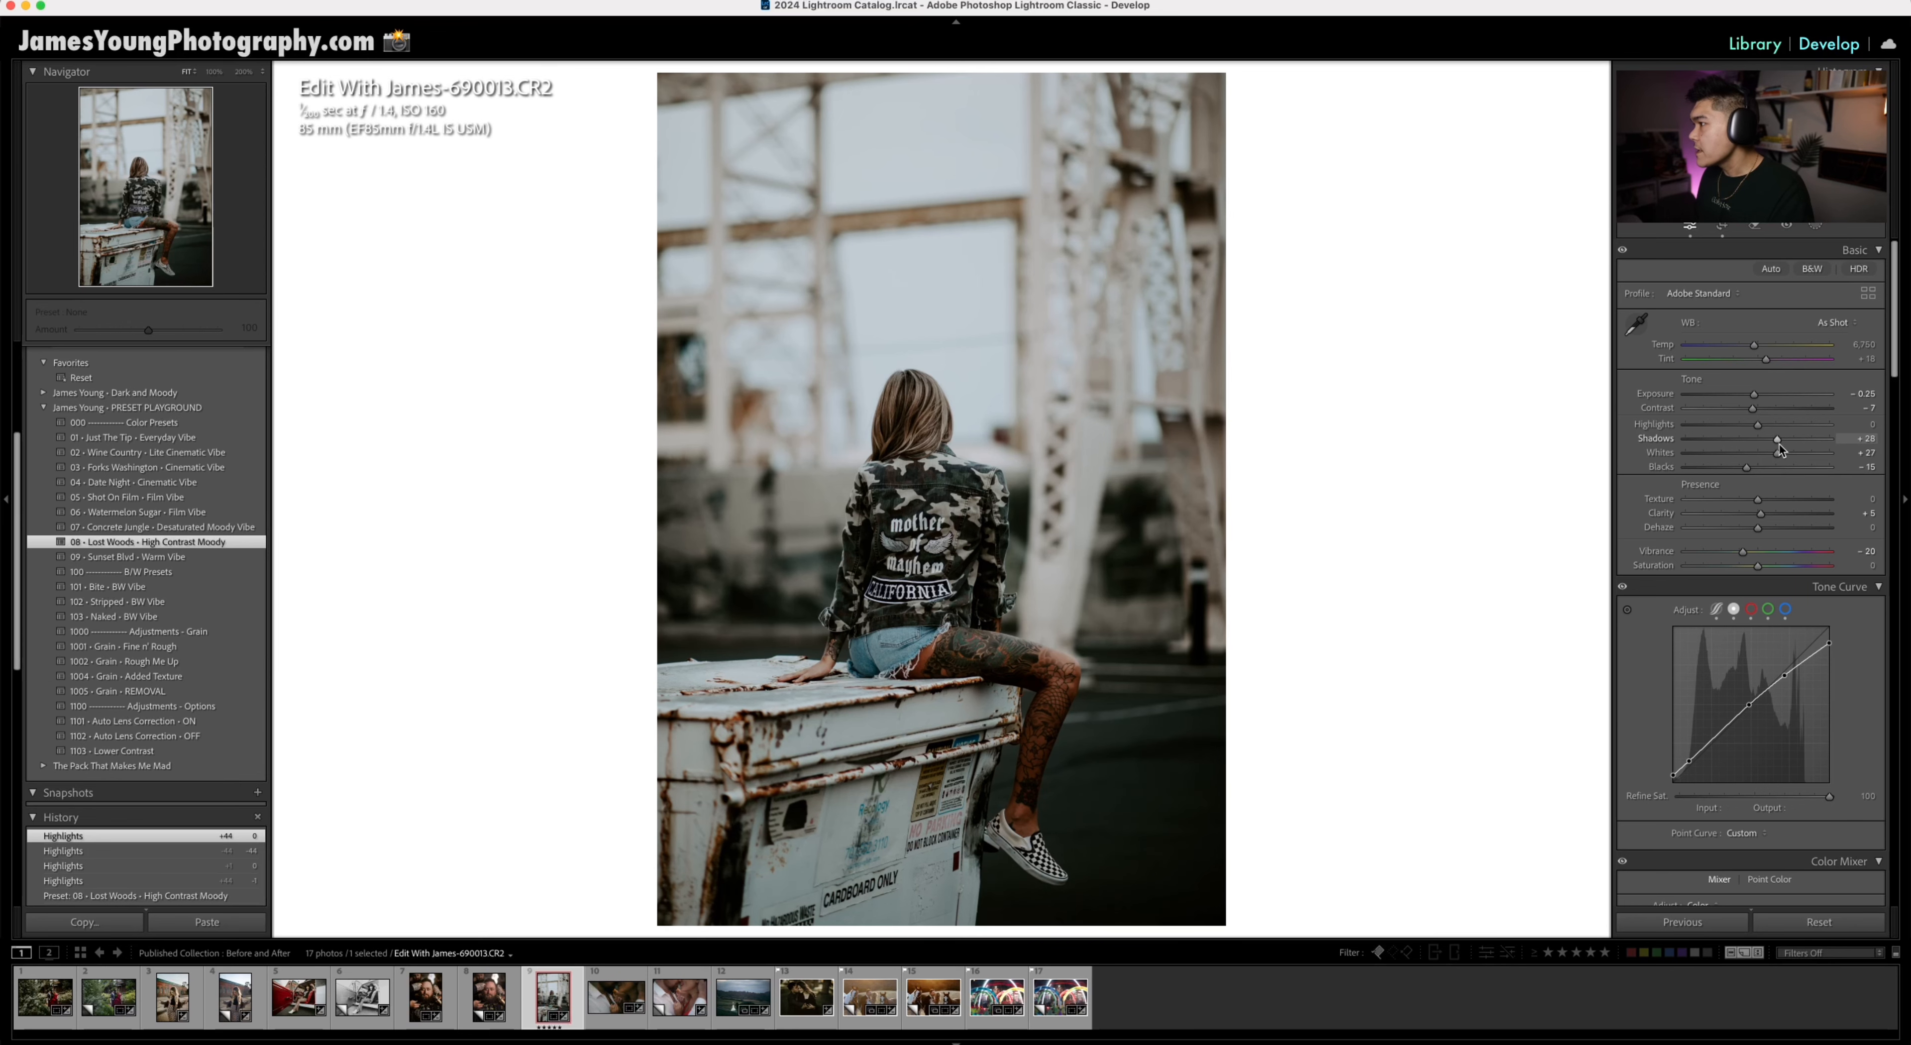
# Step: Set the photo's Shadows to +26 and check the change against the previous value
pyautogui.moveTo(1779, 444); pyautogui.dragTo(1778, 445)
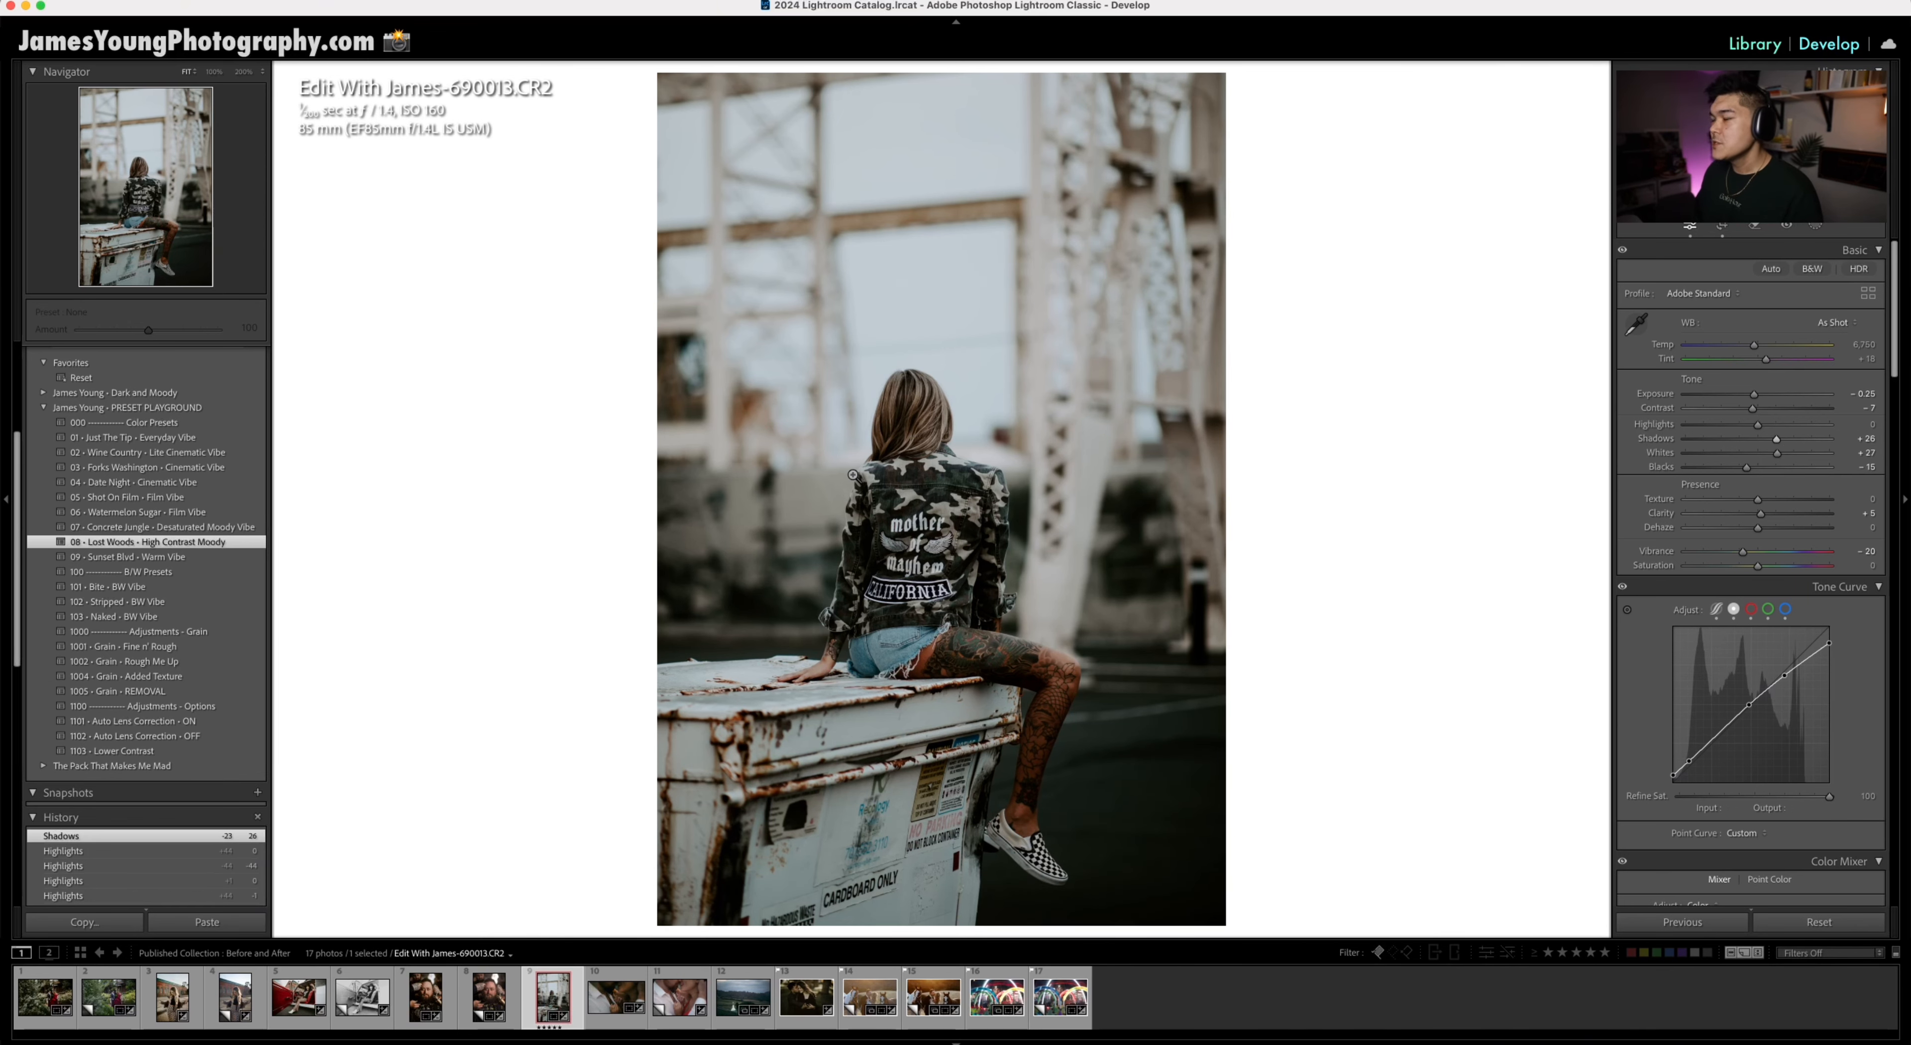
pyautogui.press('super+z')
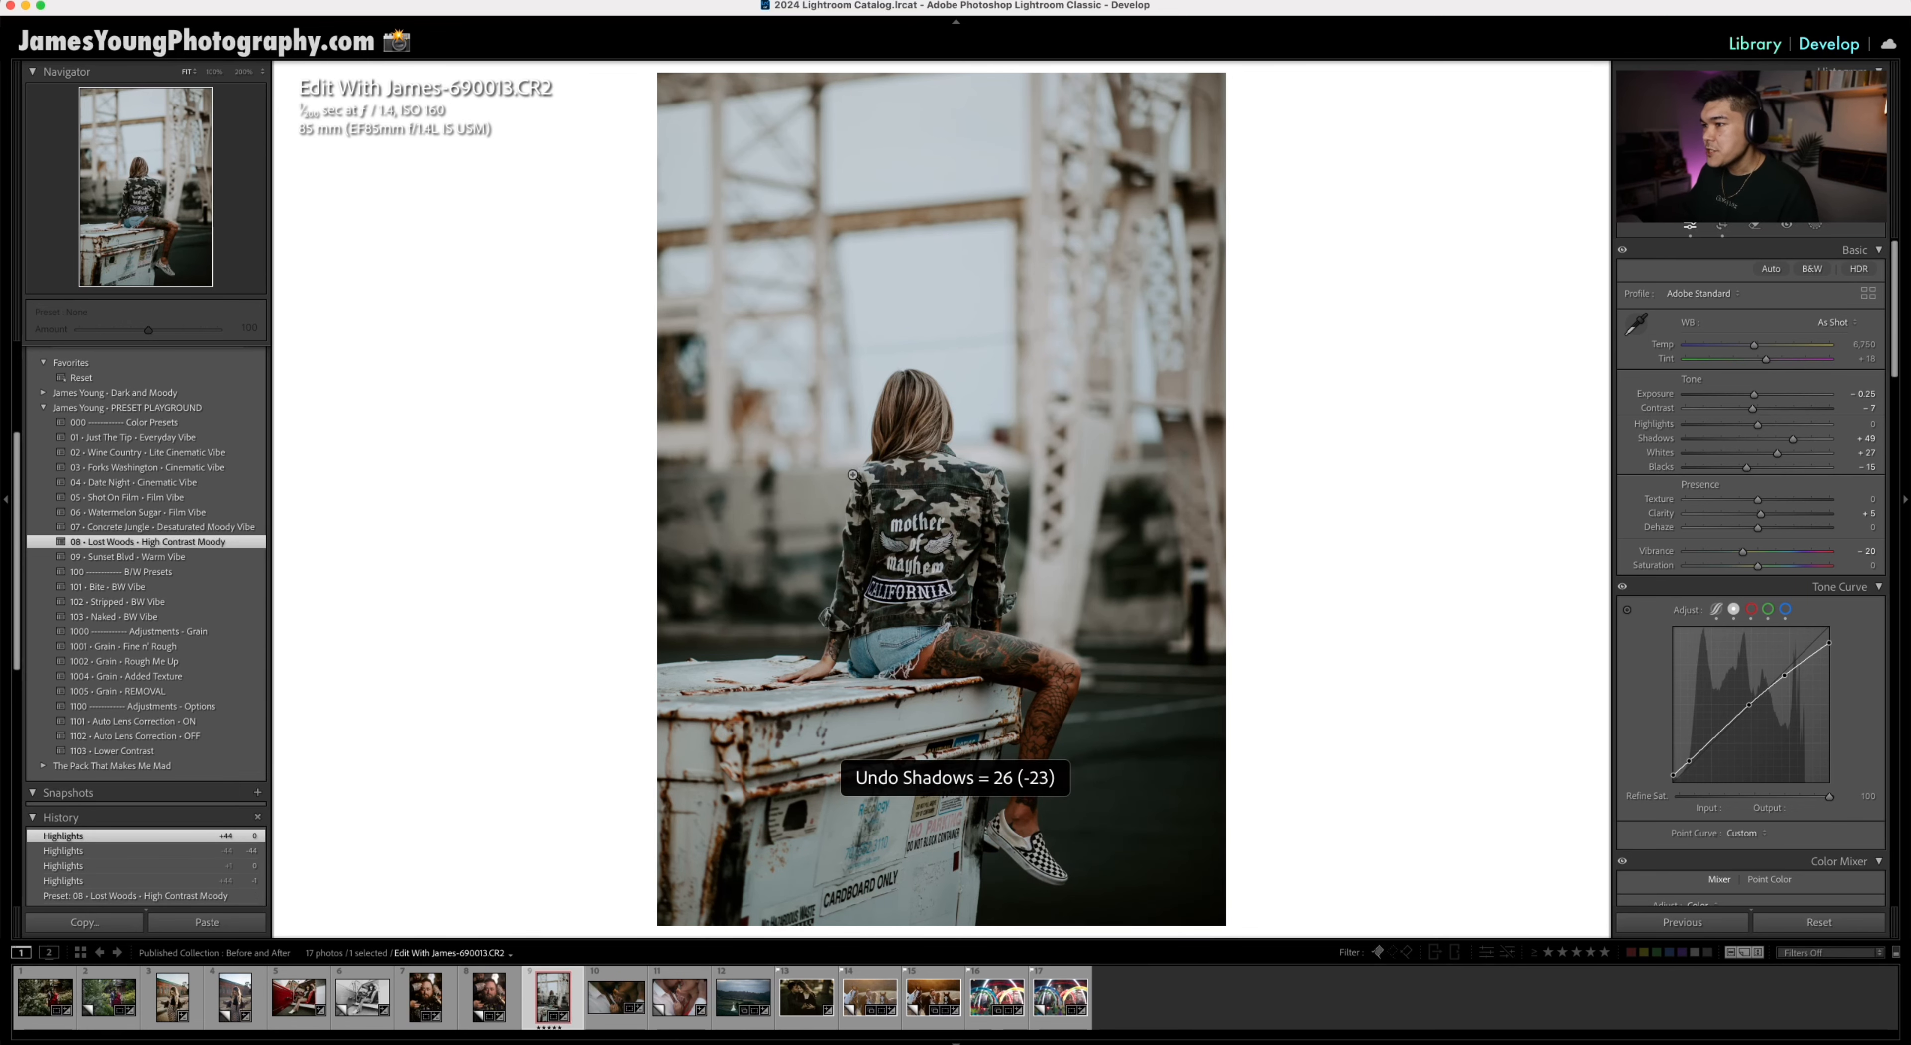
pyautogui.press('super+shift+z')
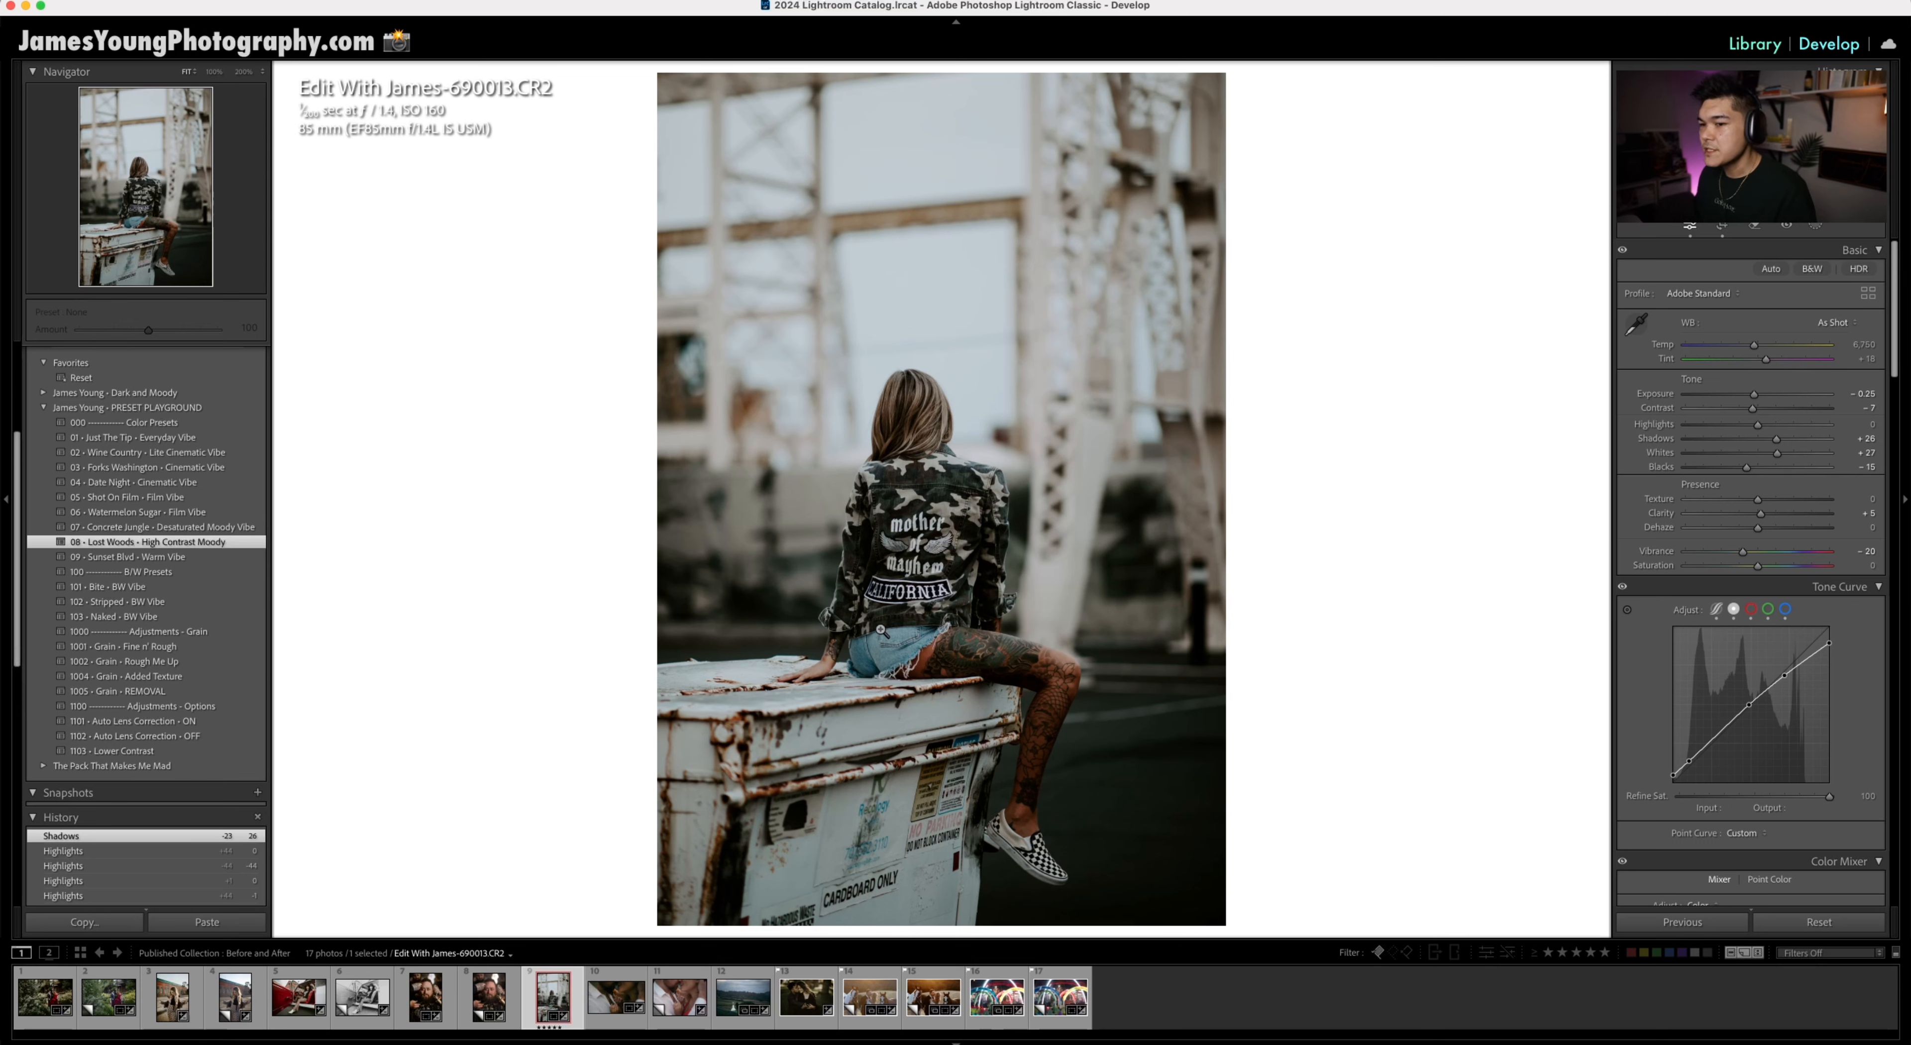
# Step: Compare the preset-only history state with the Highlights and Shadows edits, ending on the latest Shadows state
pyautogui.scroll(-1, 241, 823)
pyautogui.scroll(-5, 230, 809)
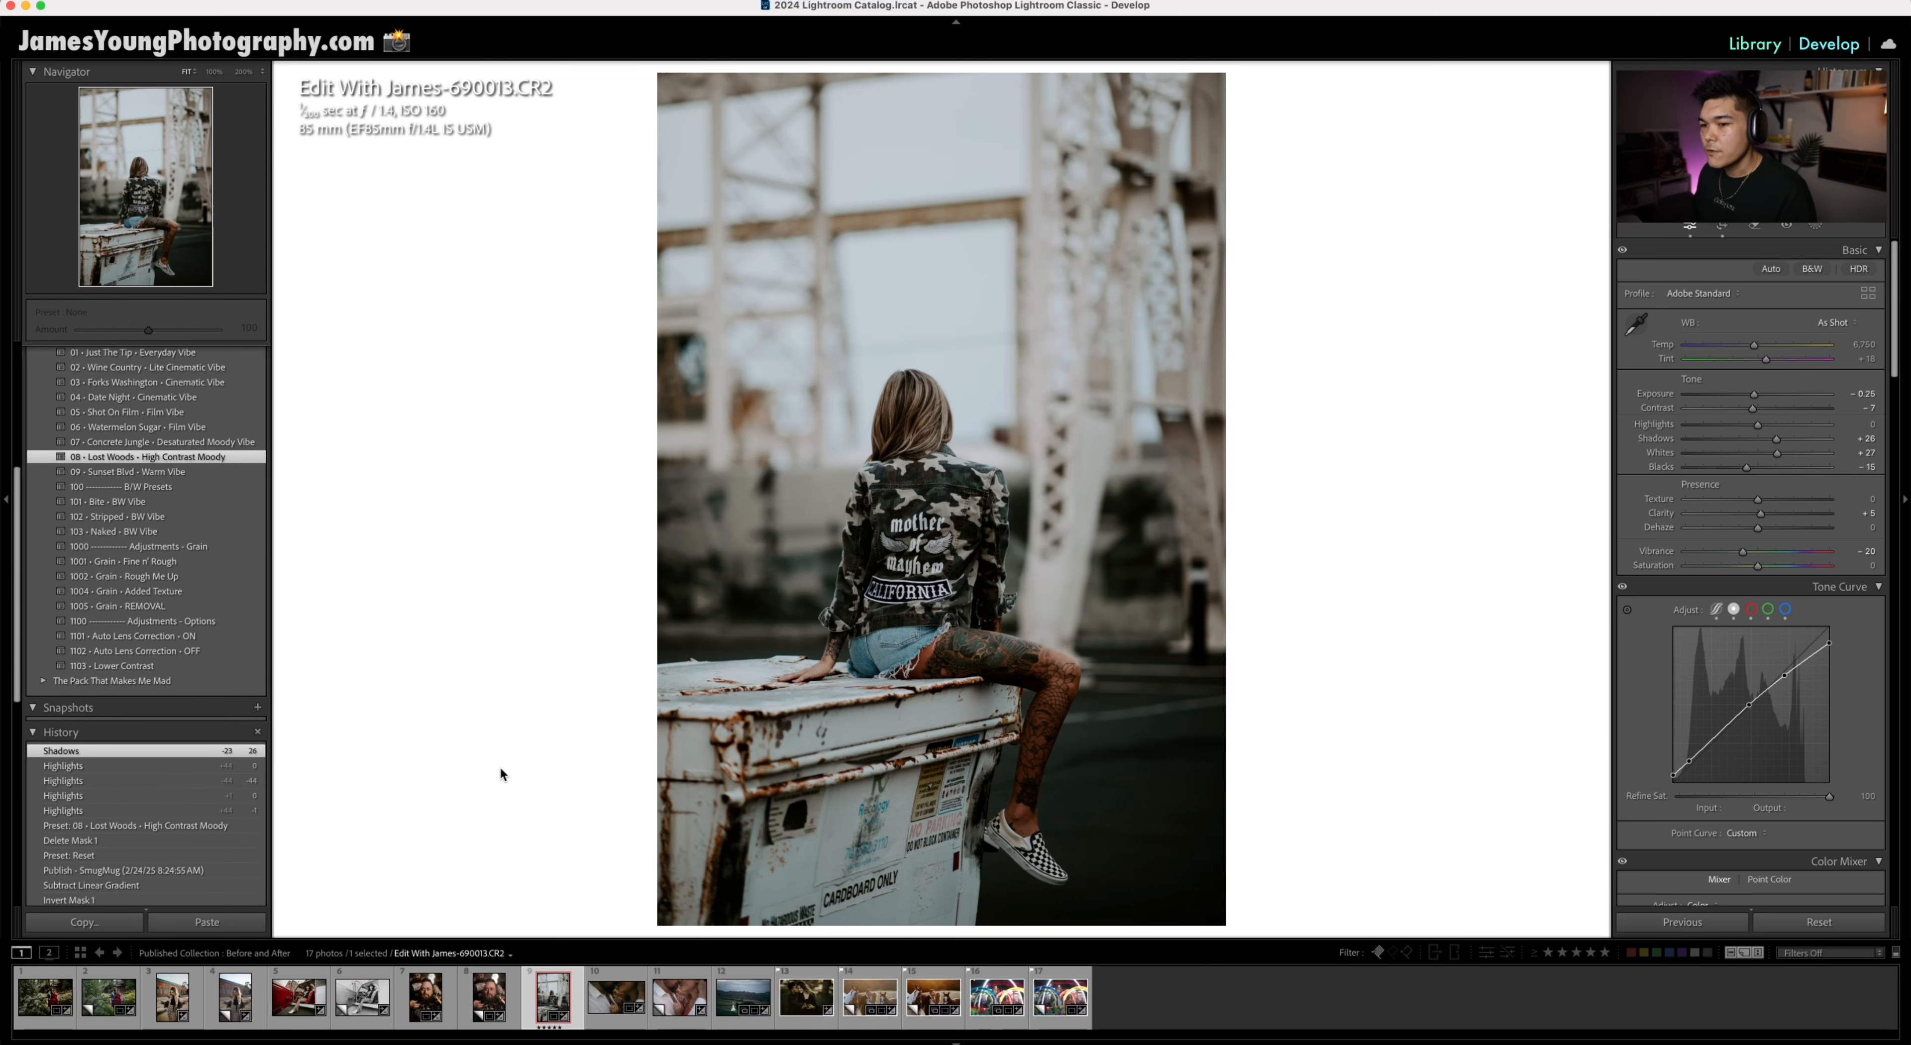
pyautogui.click(257, 824)
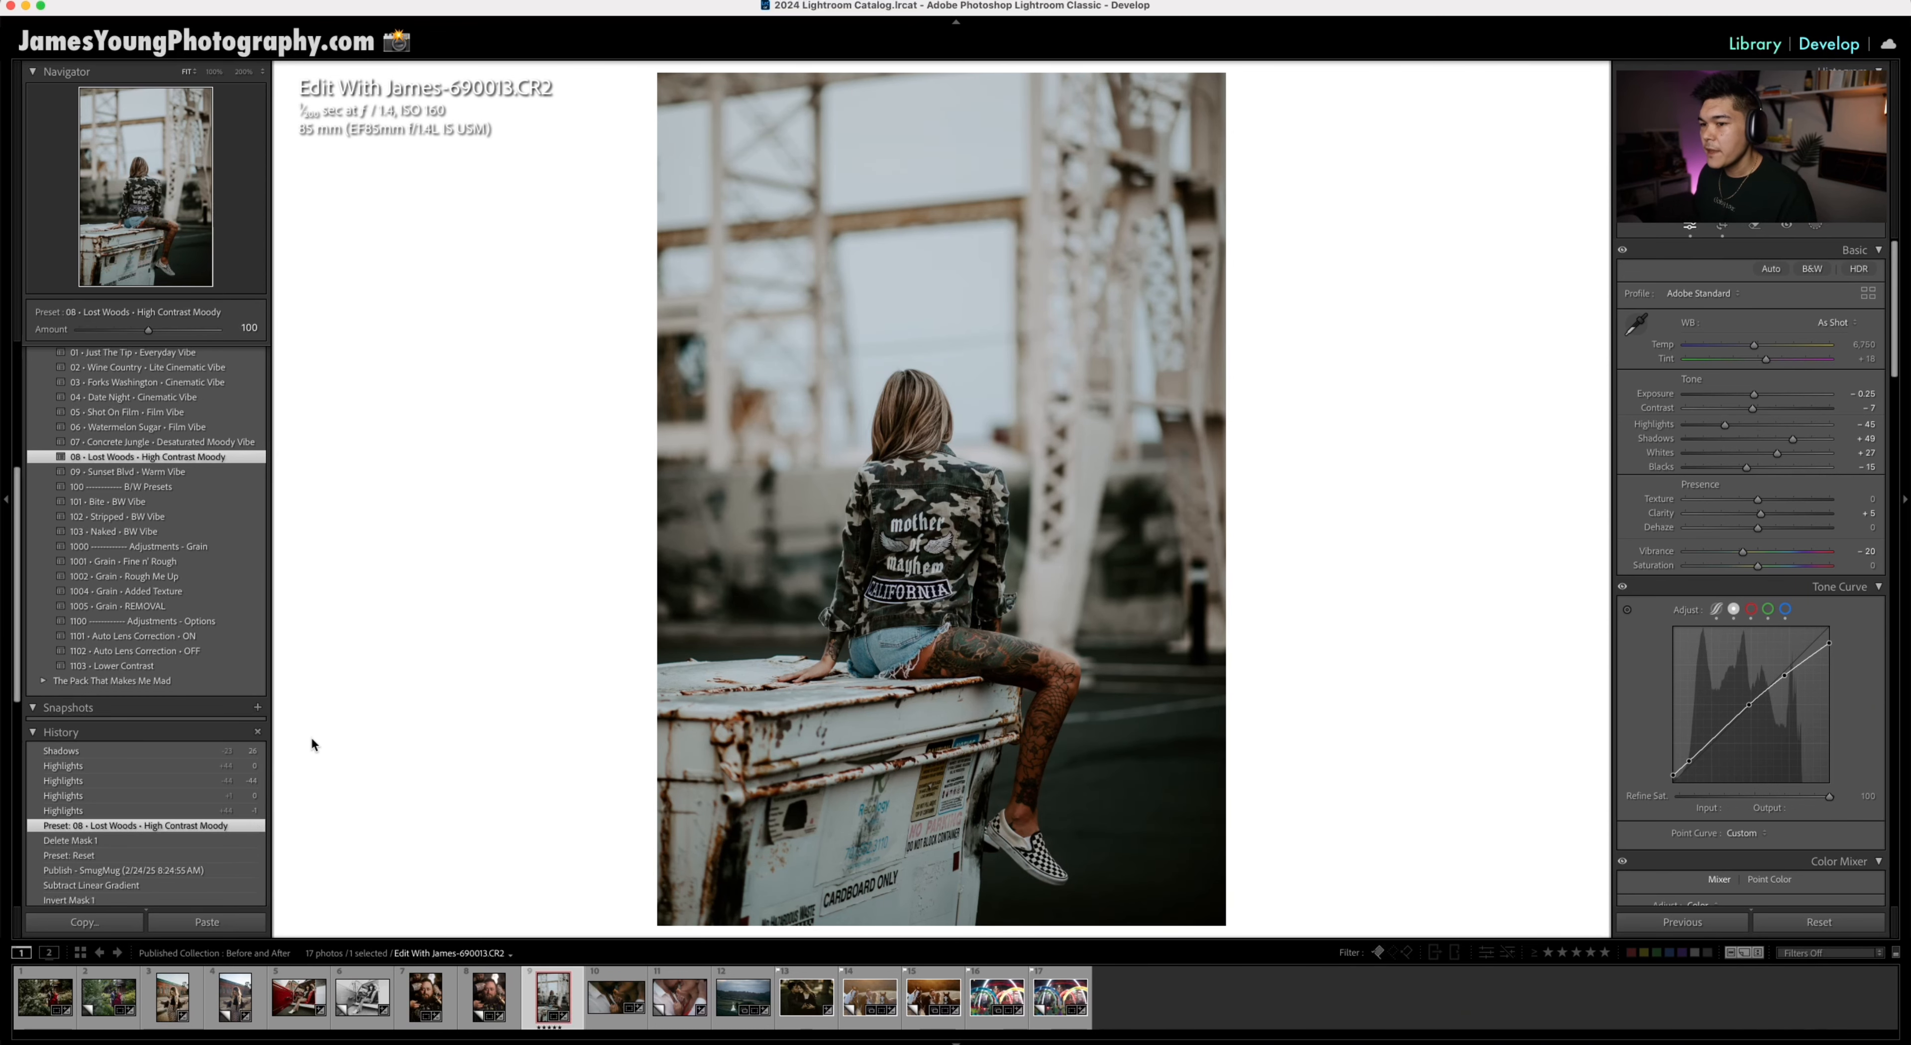
pyautogui.click(258, 750)
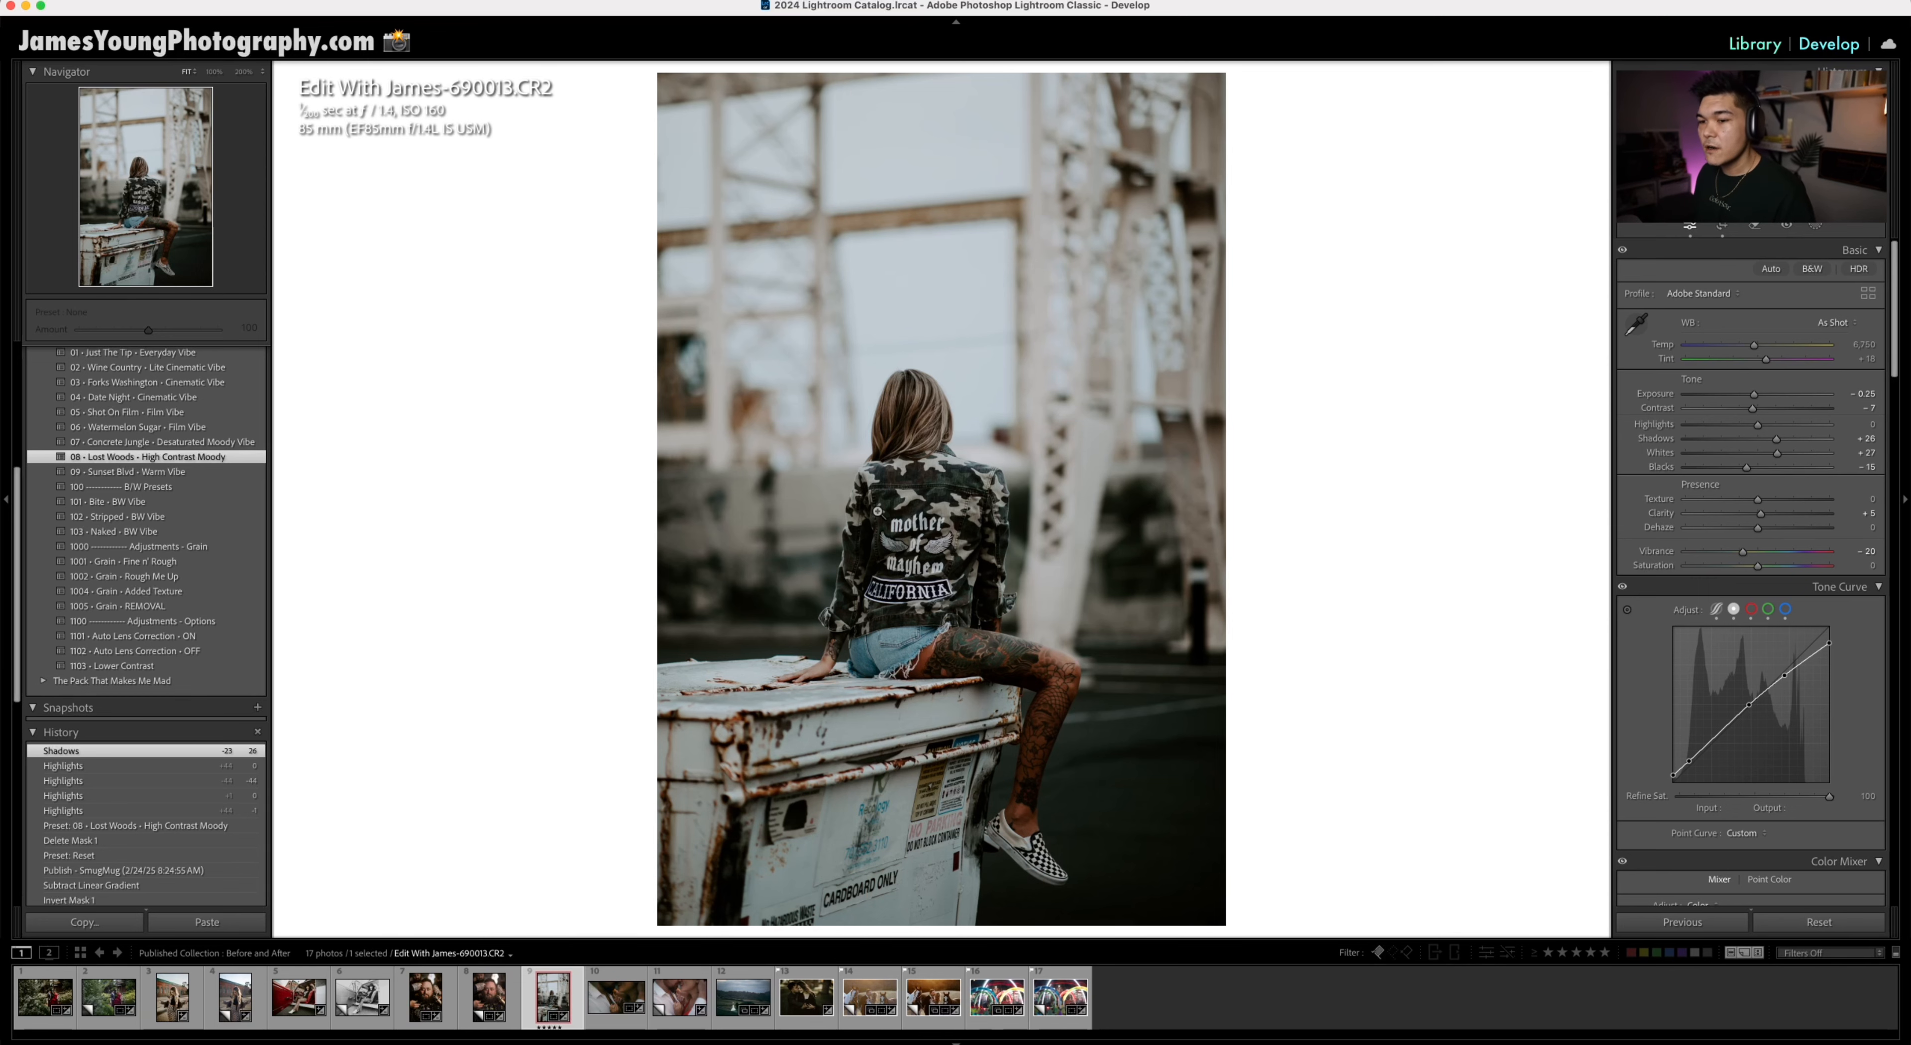
pyautogui.click(247, 826)
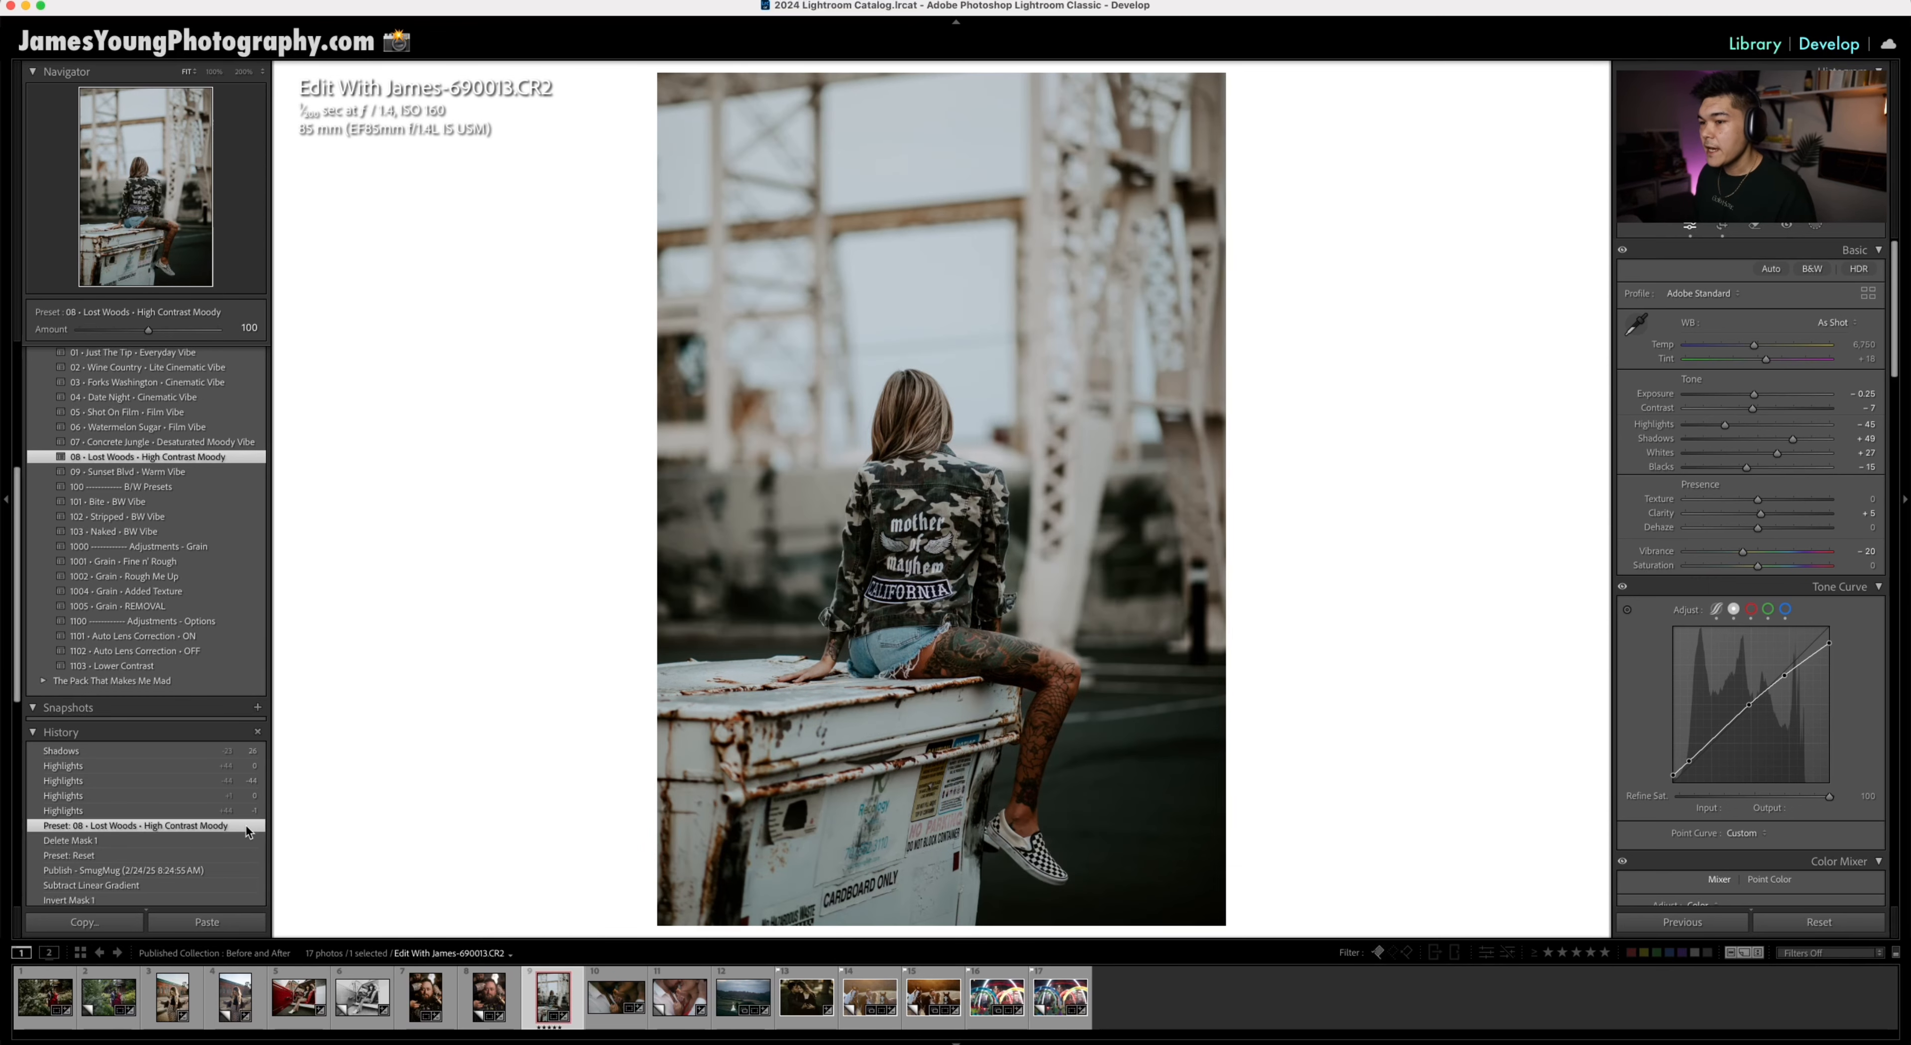
pyautogui.click(249, 814)
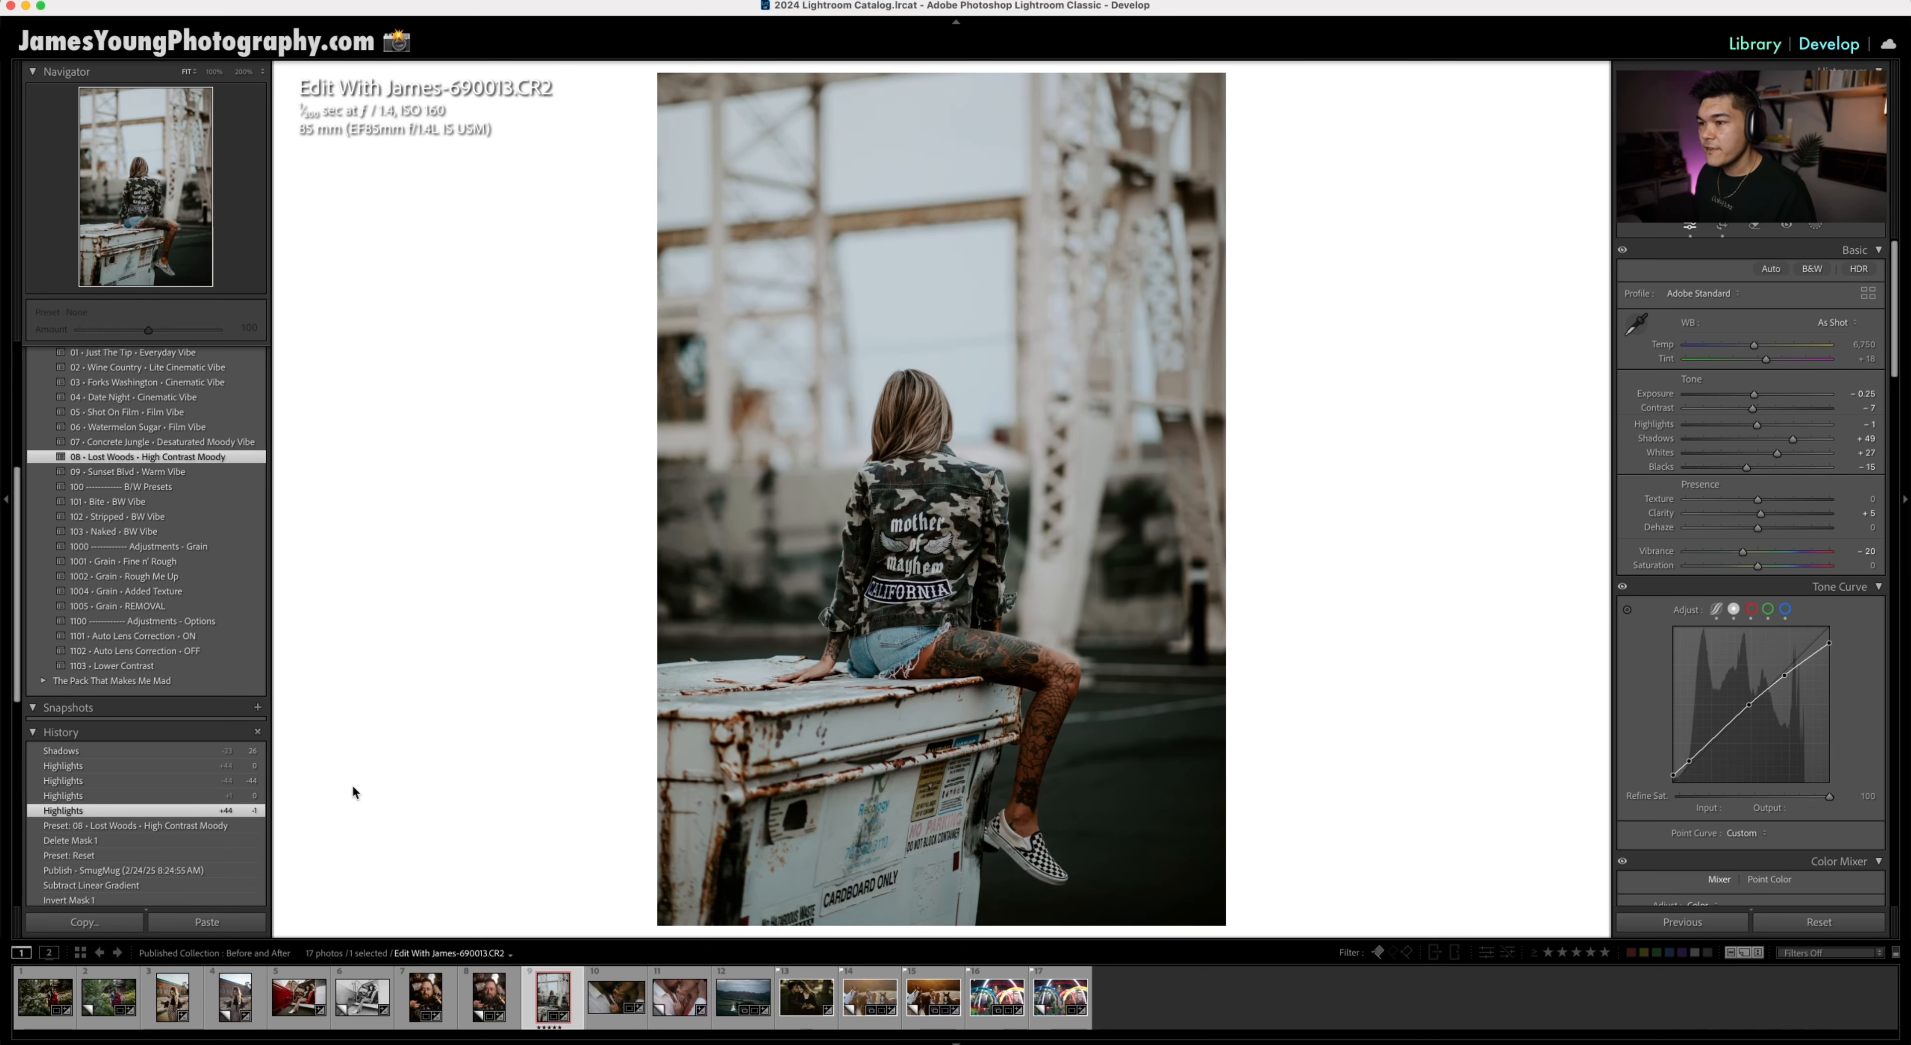
pyautogui.click(250, 751)
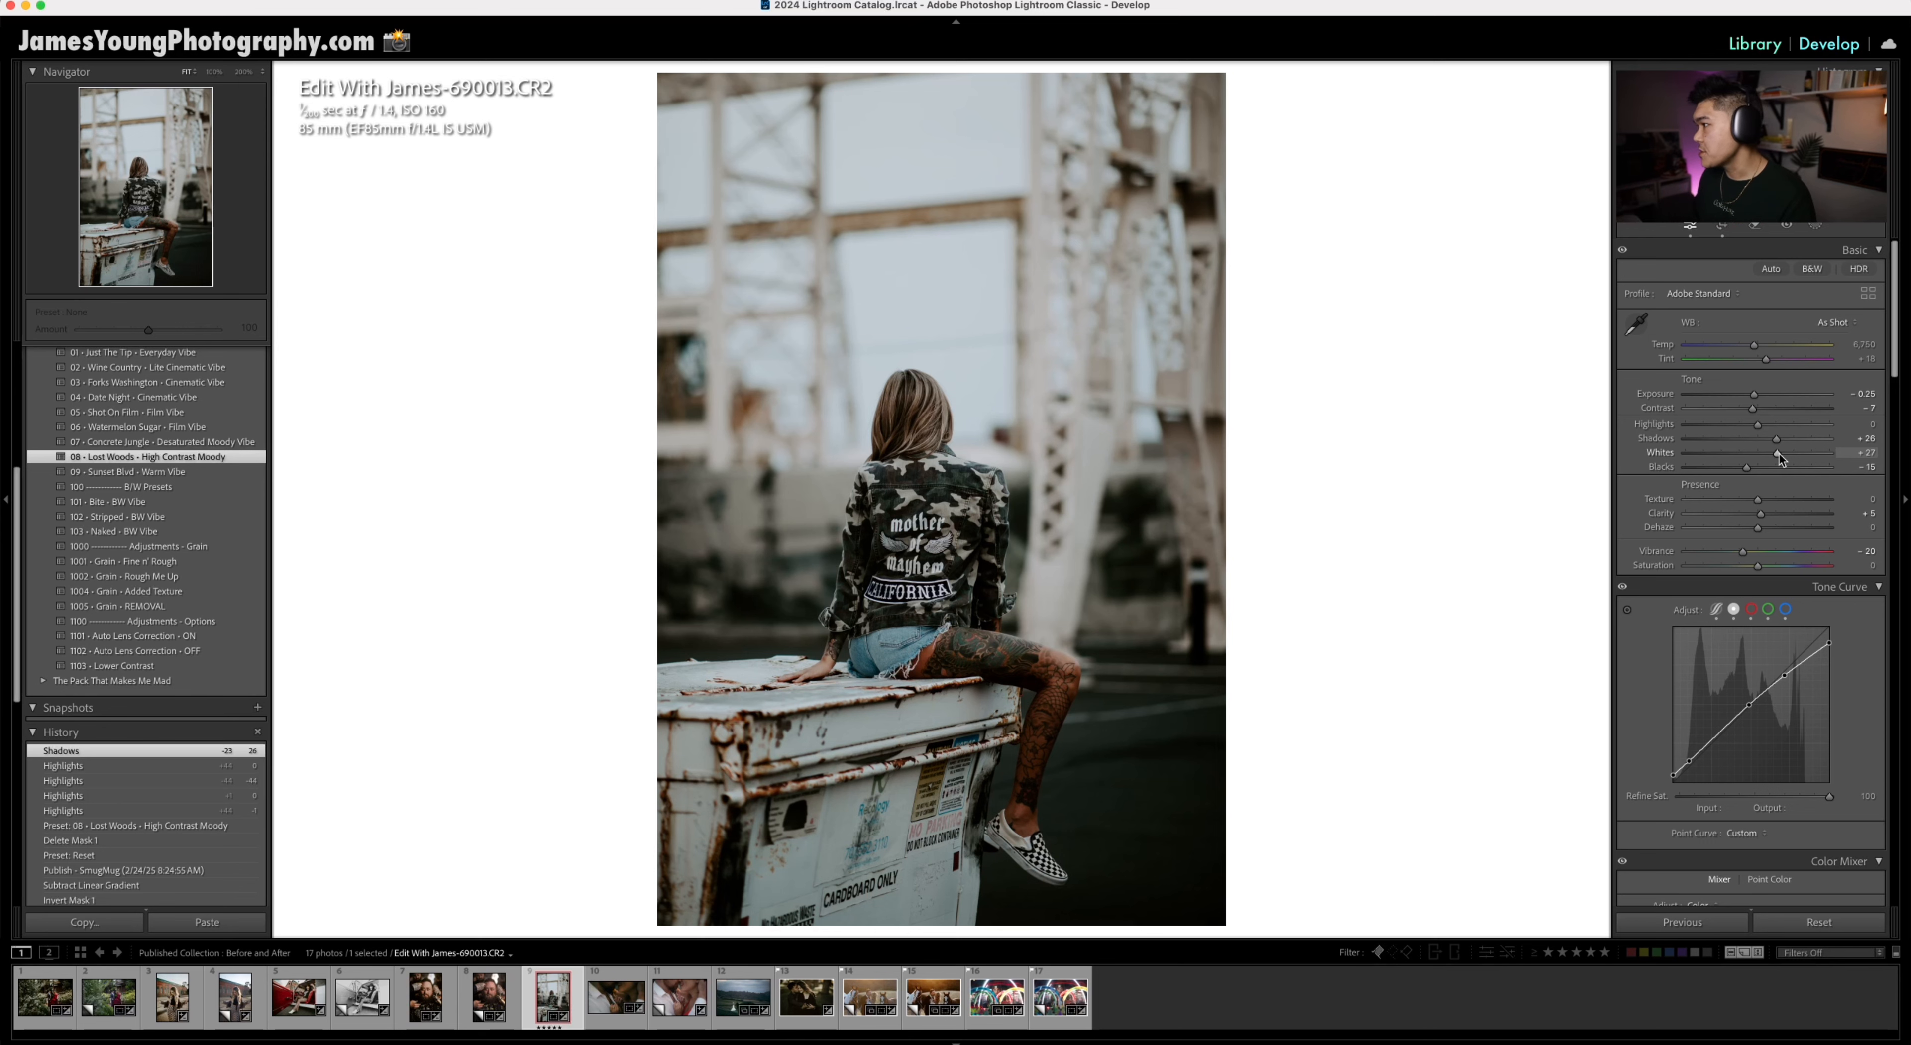
# Step: Raise the photo's Whites to +72
pyautogui.moveTo(1779, 454); pyautogui.dragTo(1789, 453)
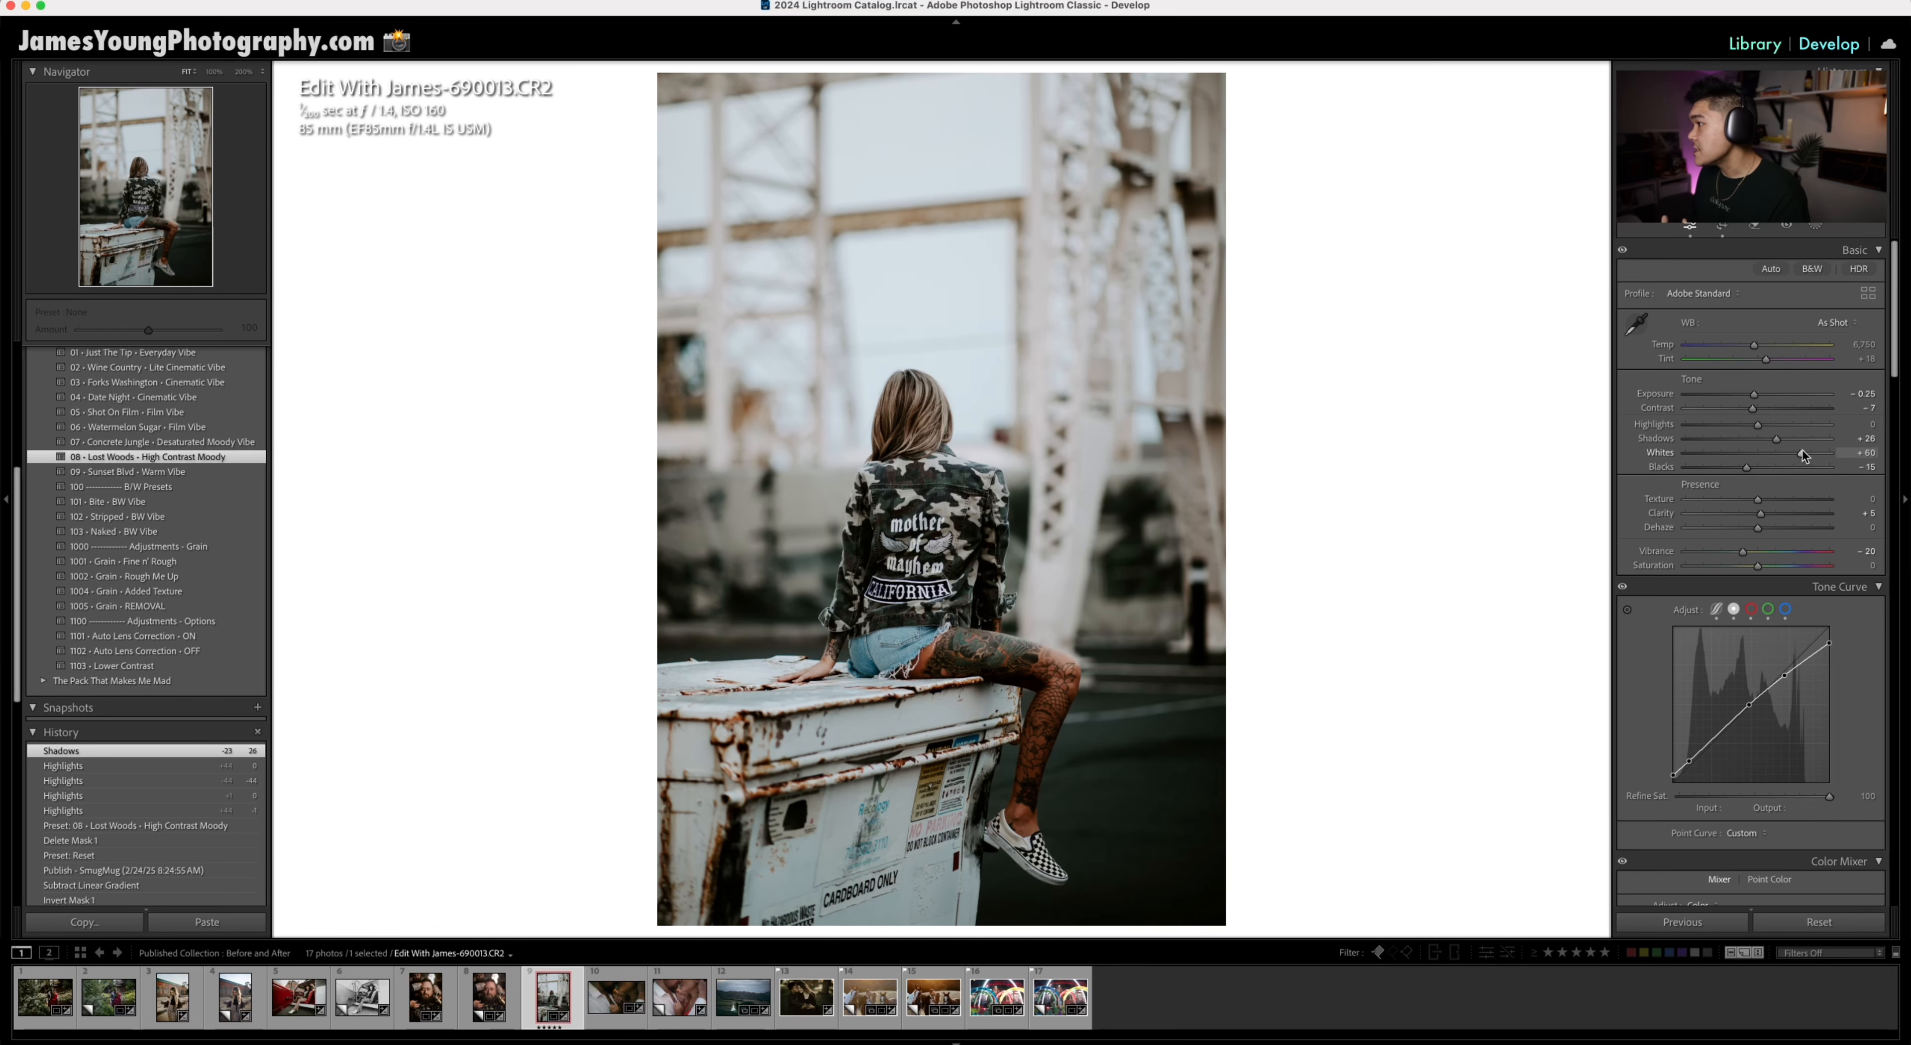
pyautogui.moveTo(1805, 455); pyautogui.dragTo(1809, 453)
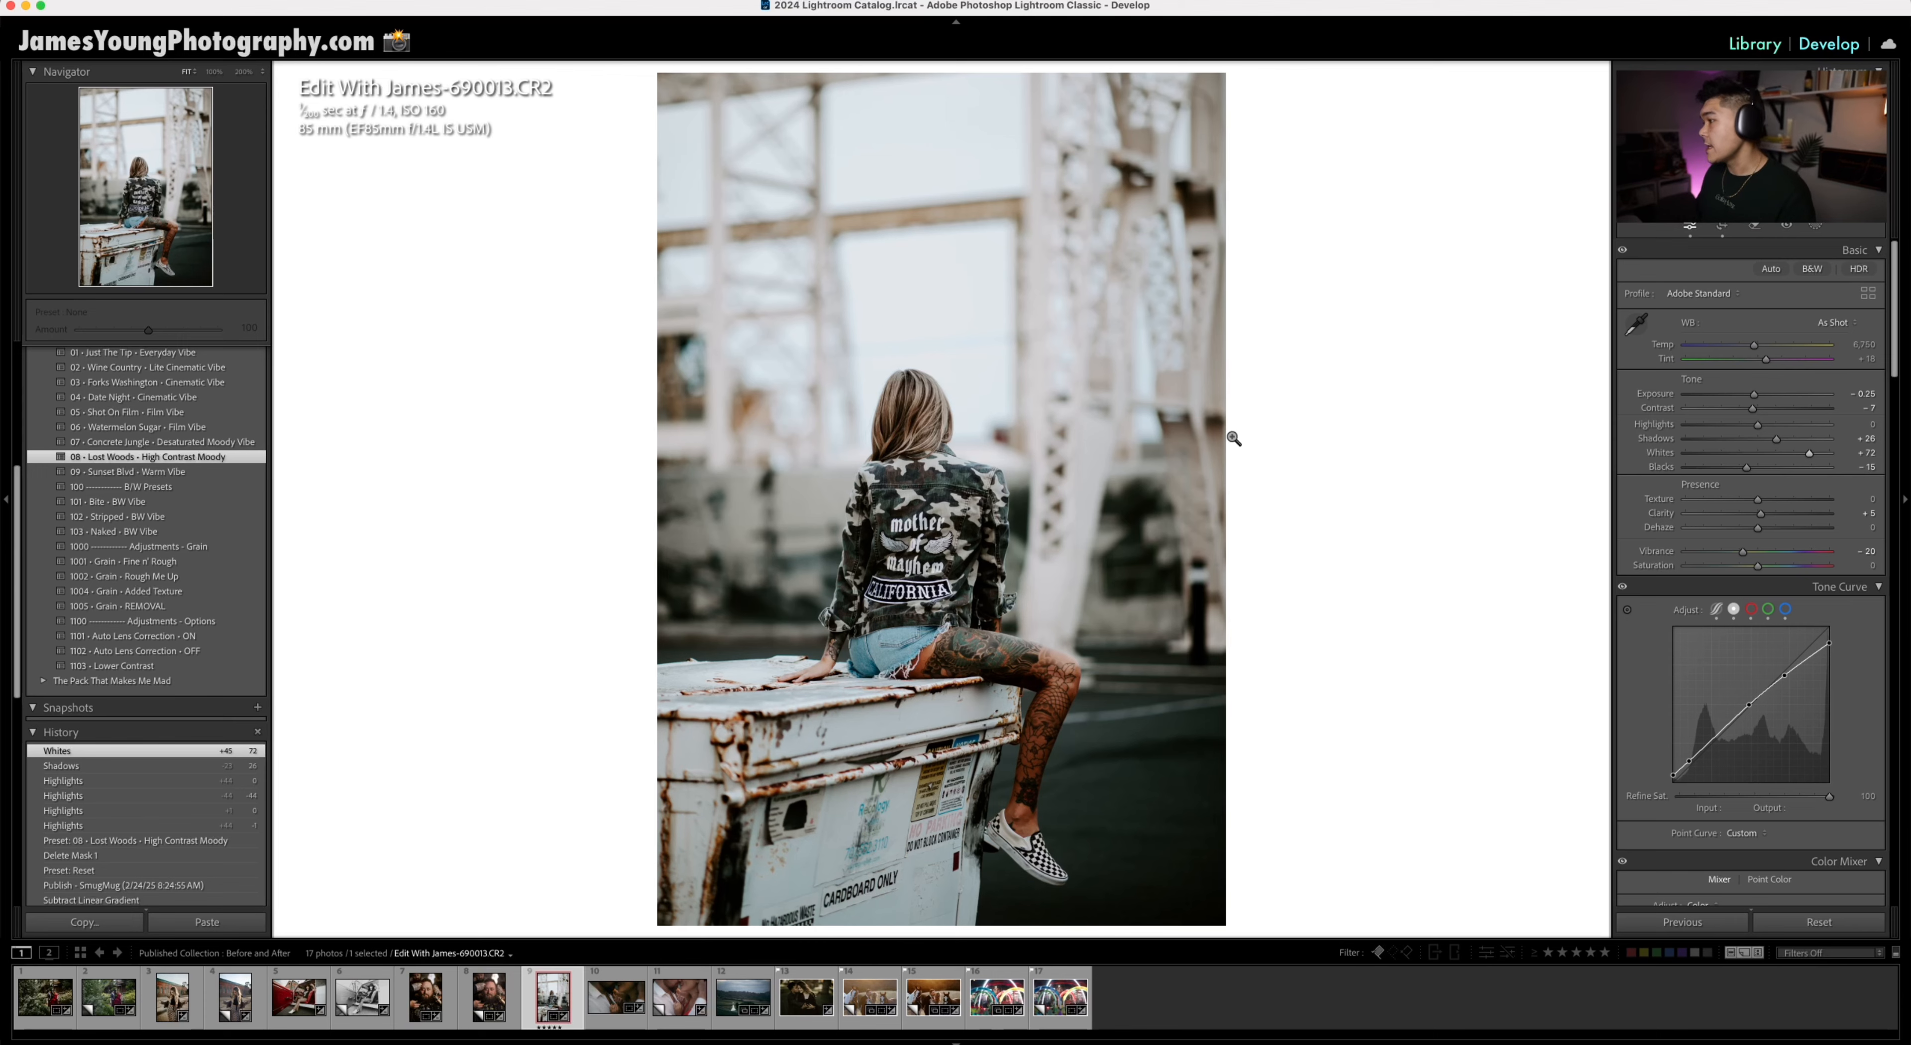
# Step: Compare the latest Whites edit with the preset-only history state, both on the whole photo and zoomed in on the leg and dumpster
pyautogui.press('super+Tab')
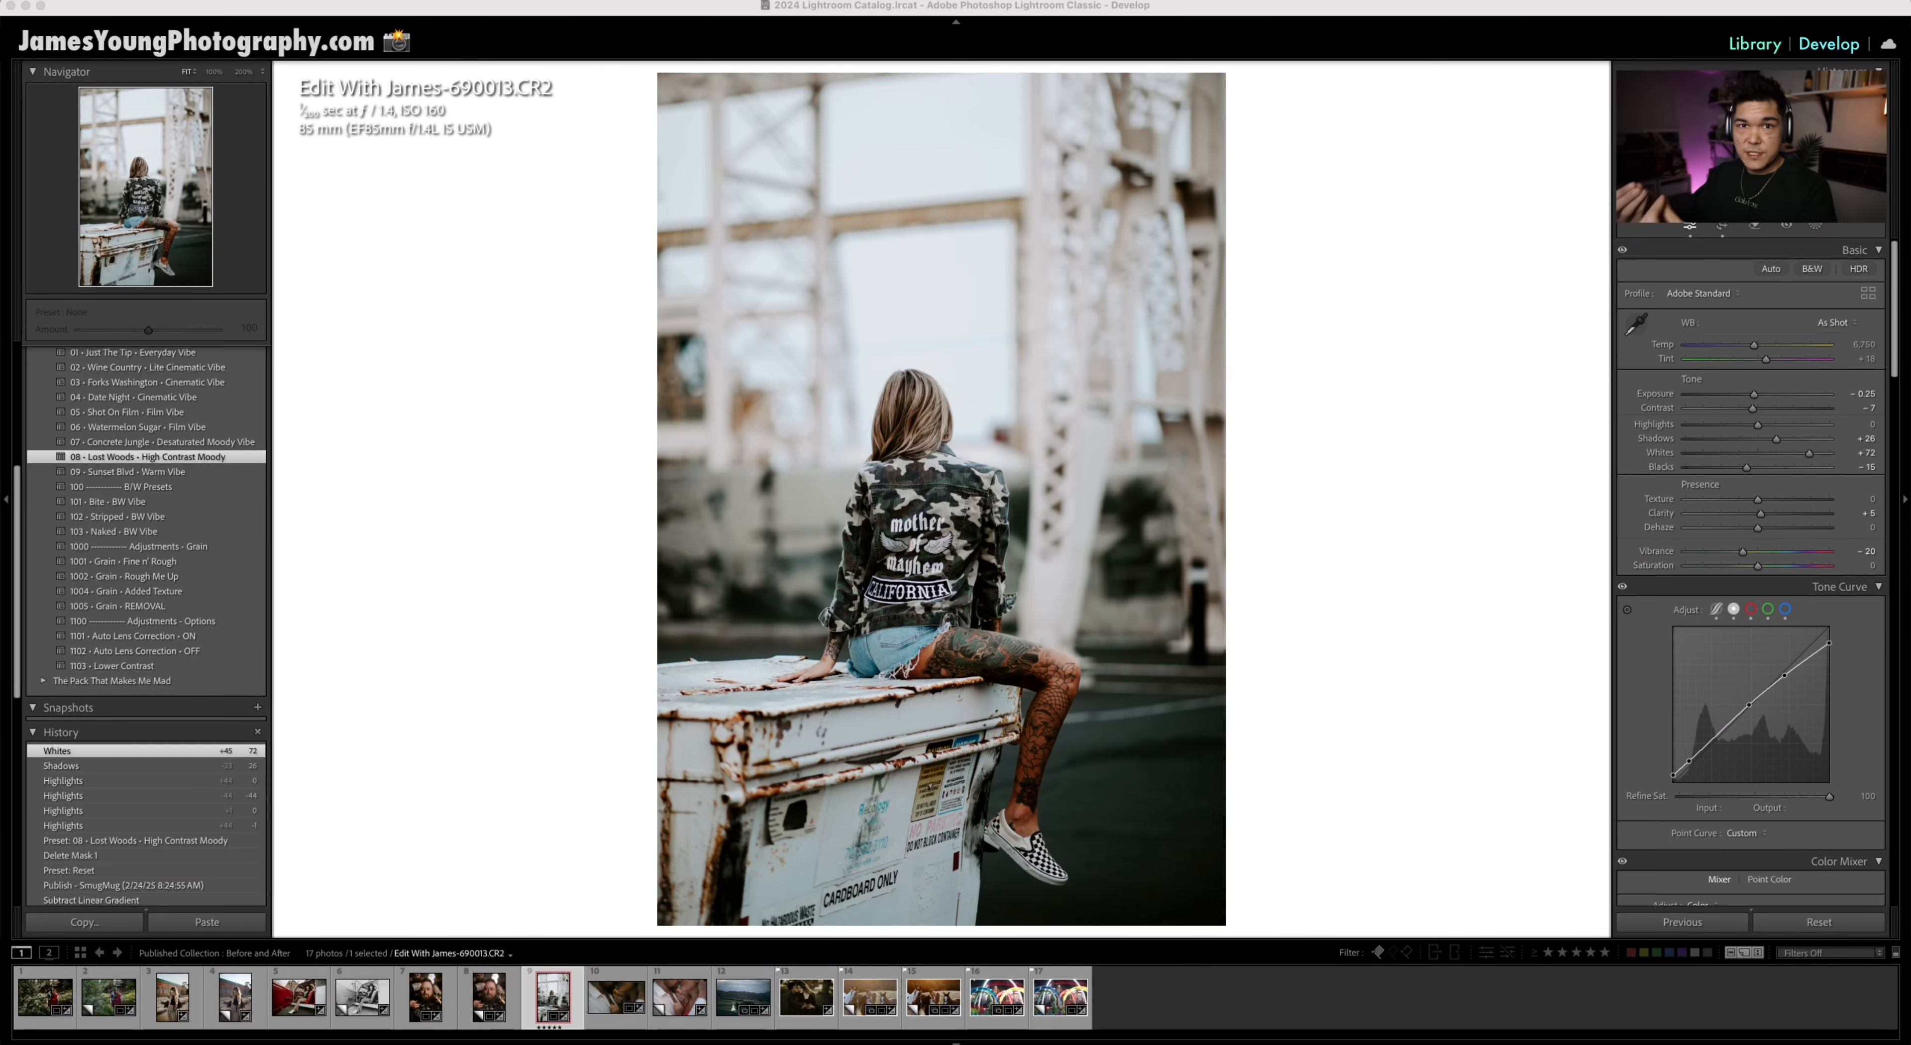
pyautogui.click(942, 699)
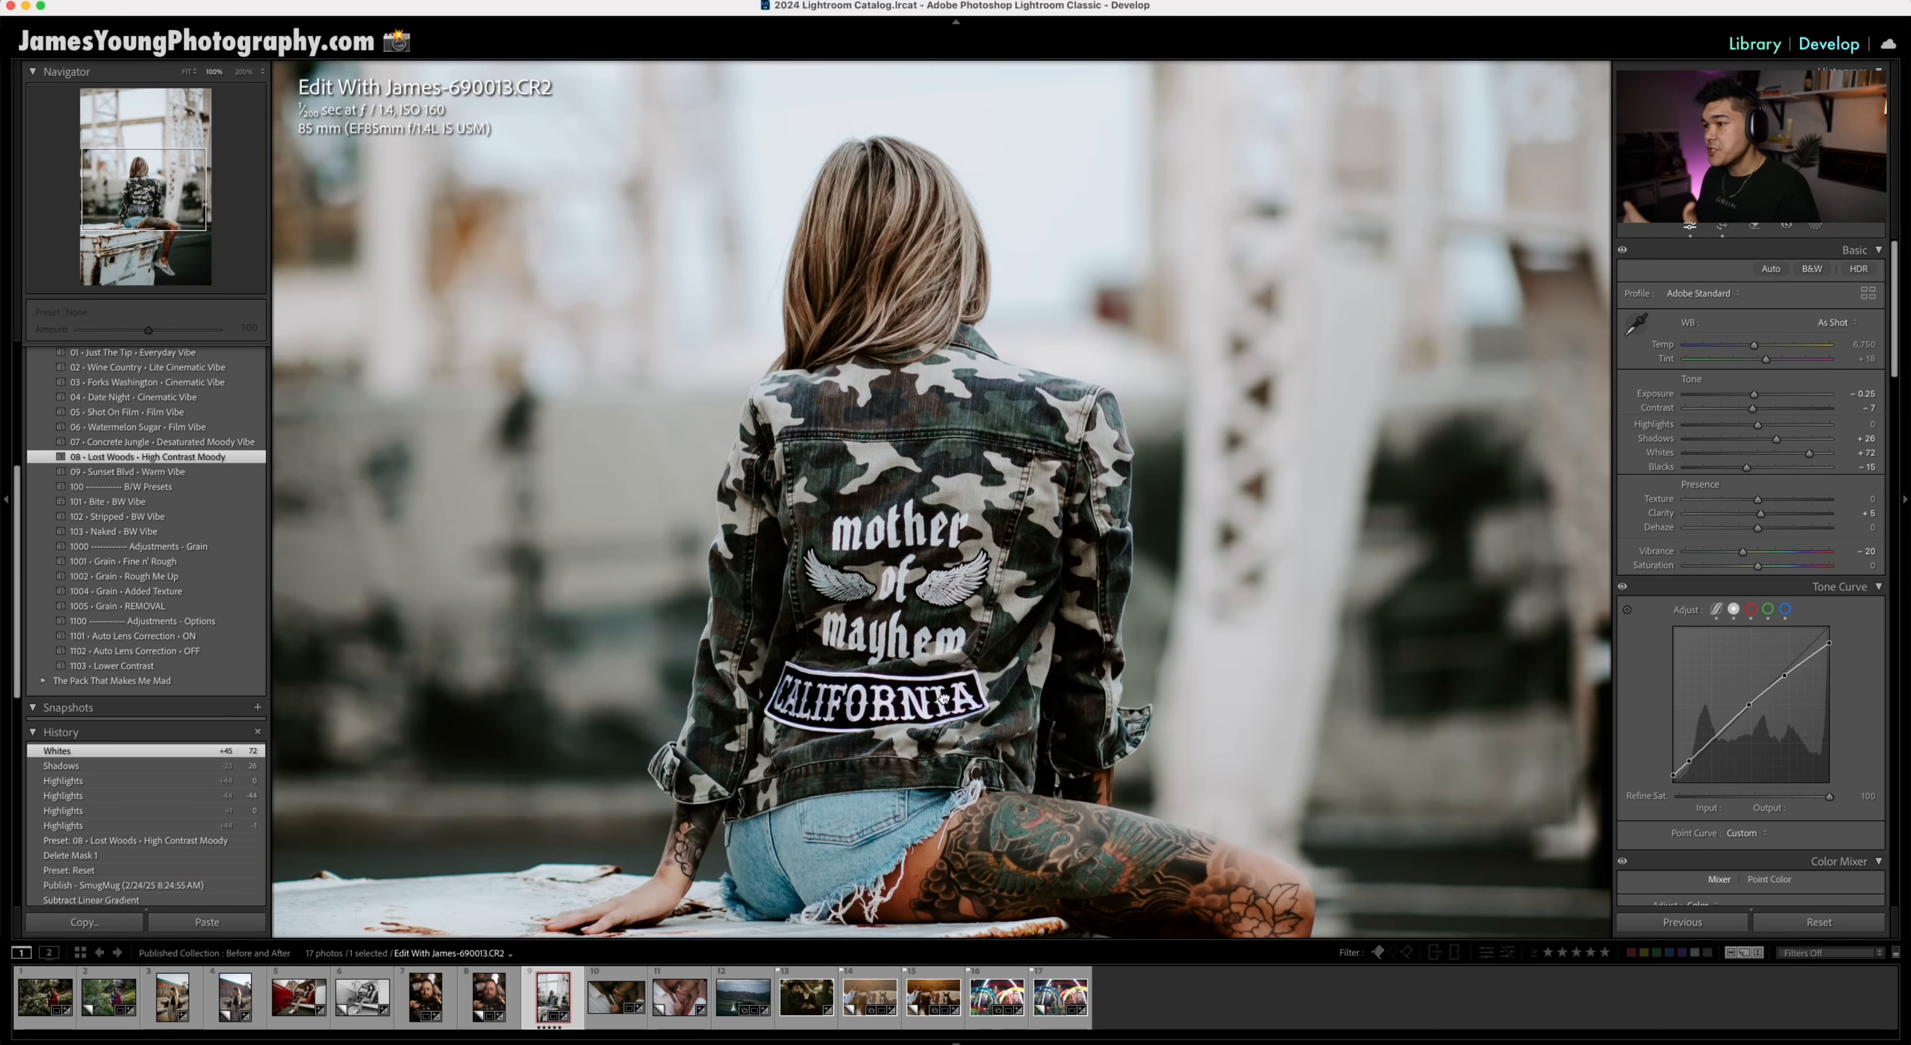
pyautogui.click(942, 699)
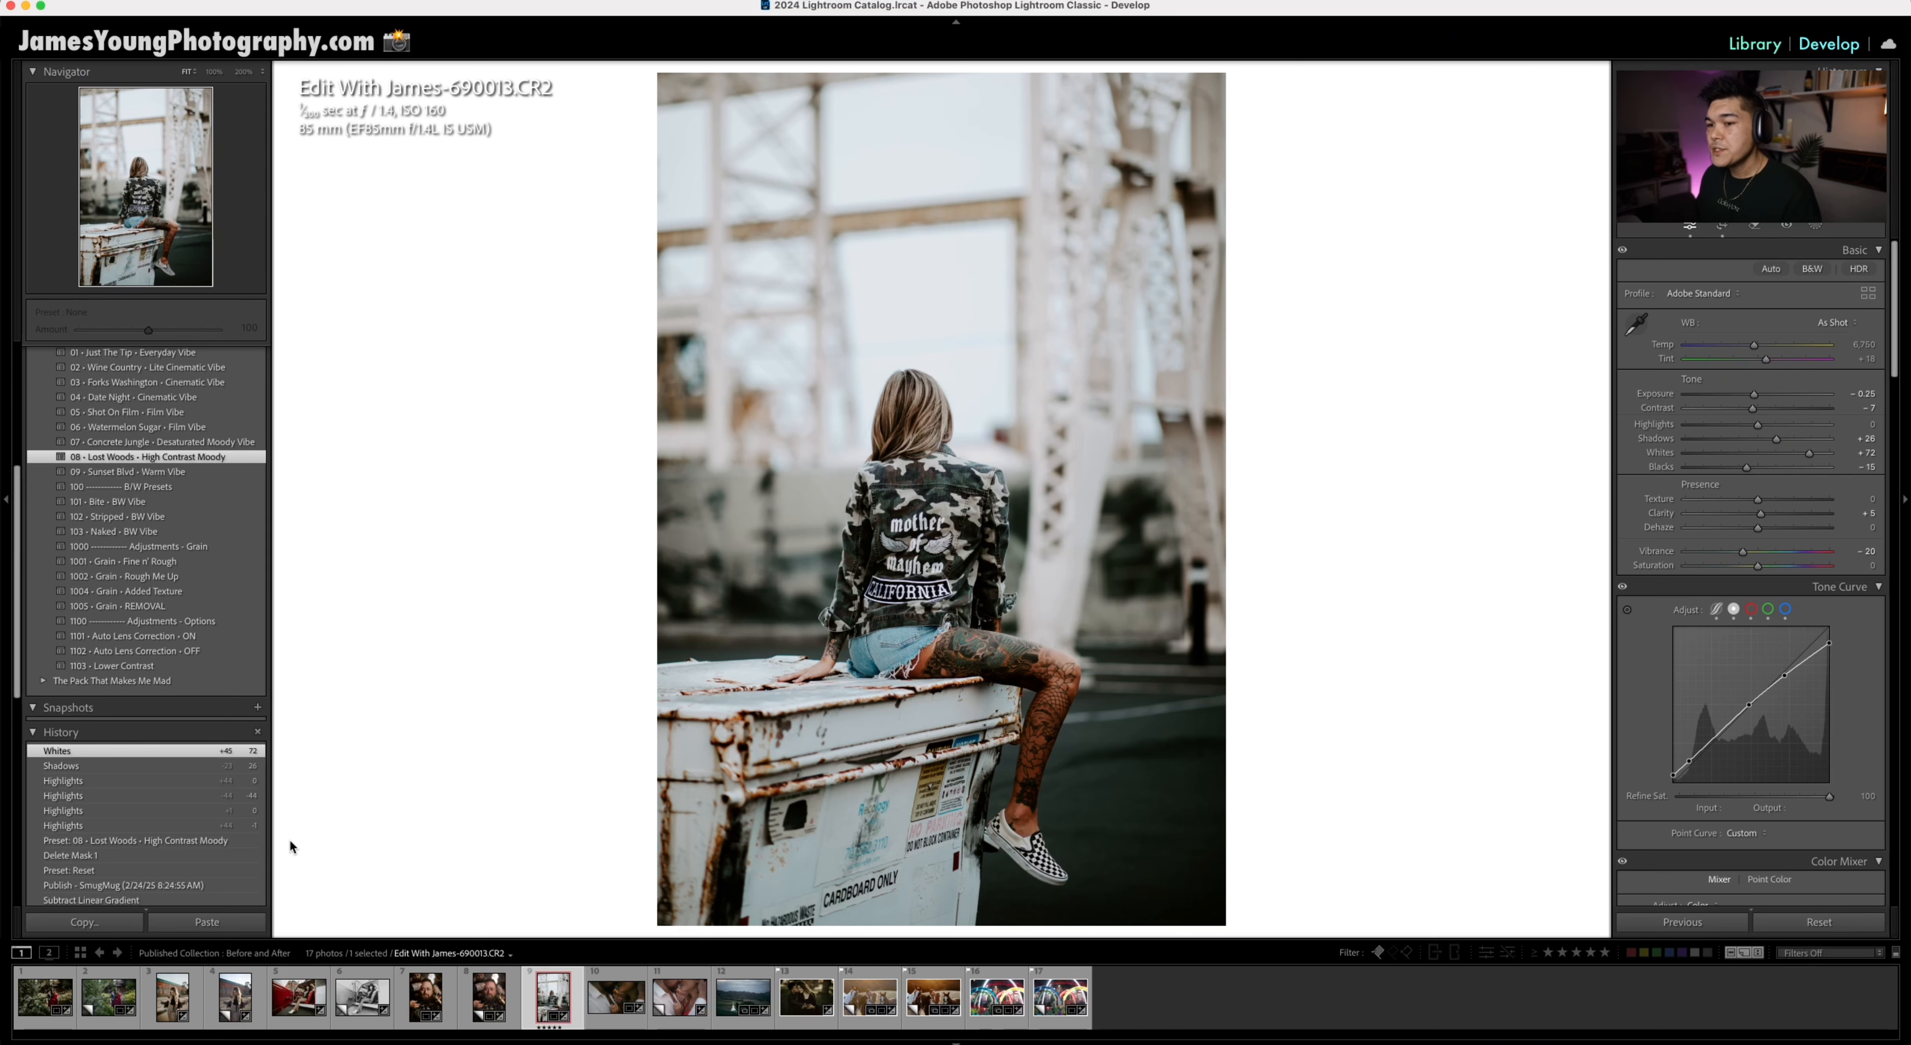
pyautogui.click(245, 840)
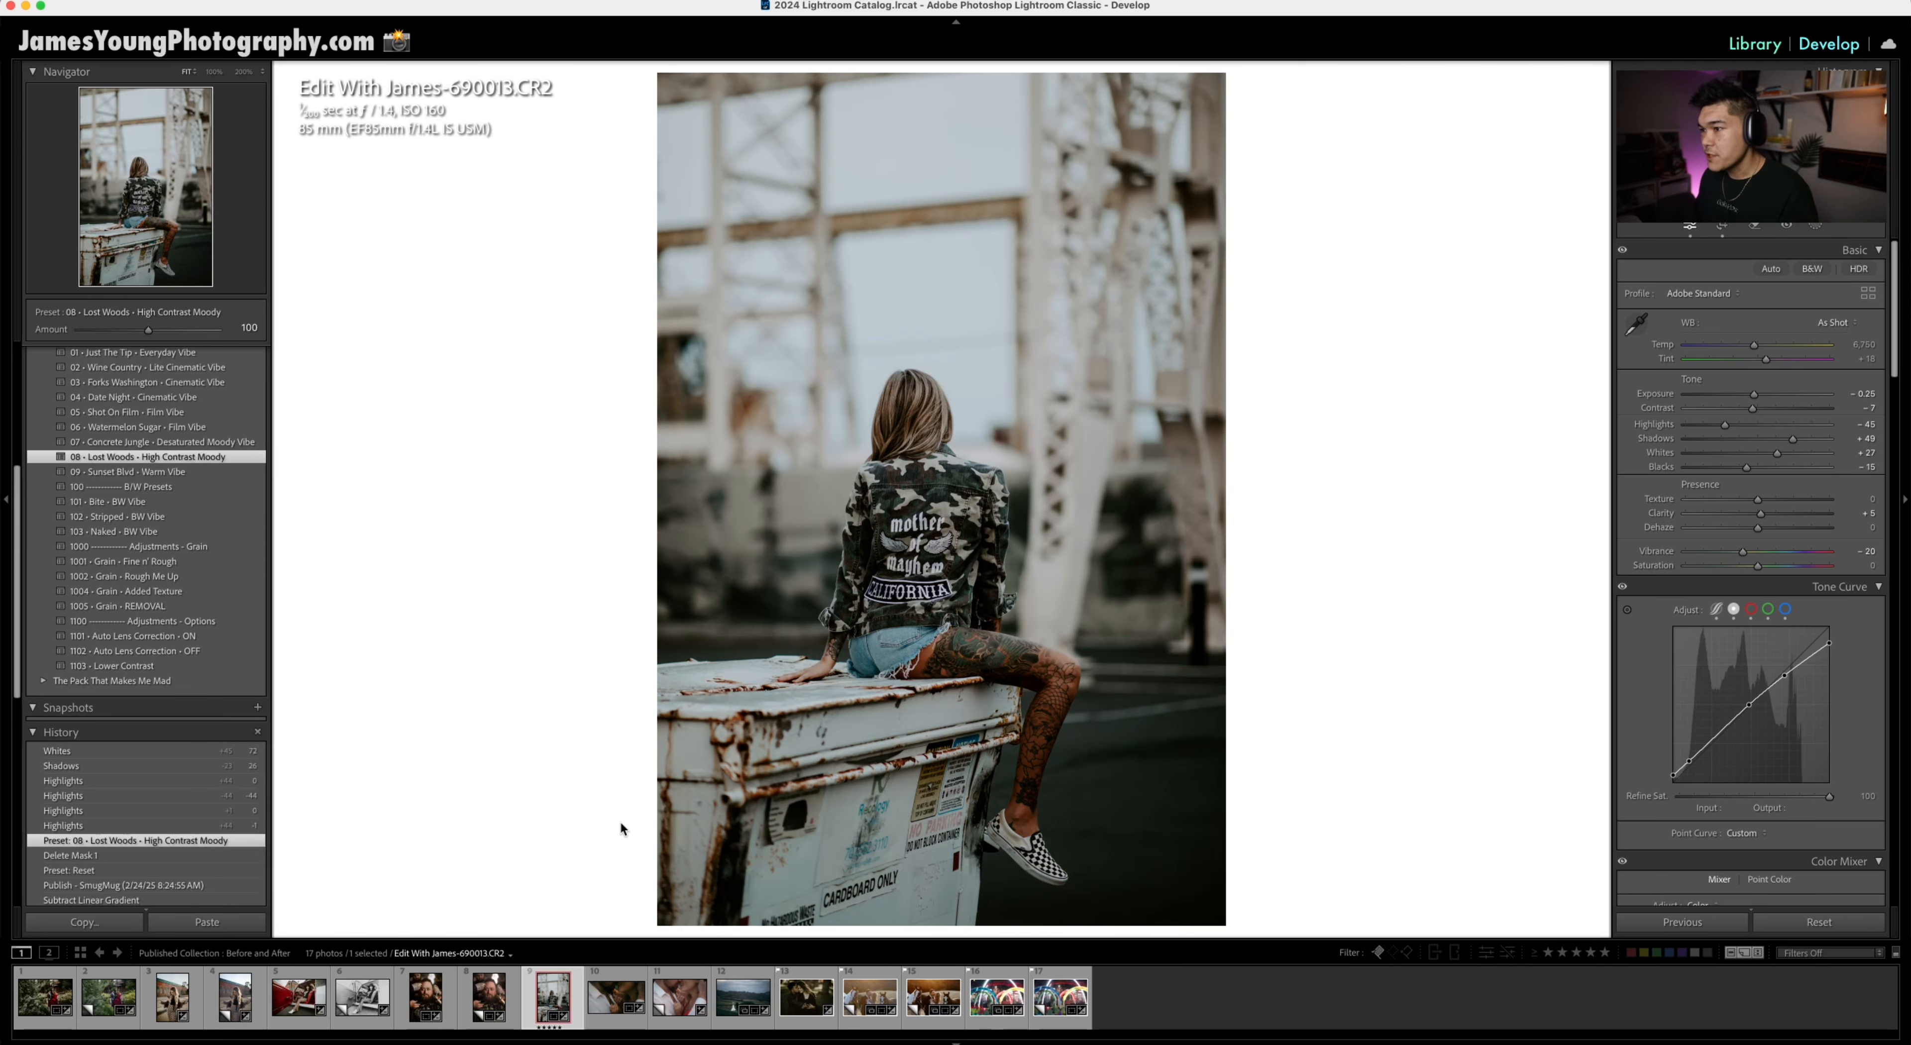
pyautogui.click(238, 751)
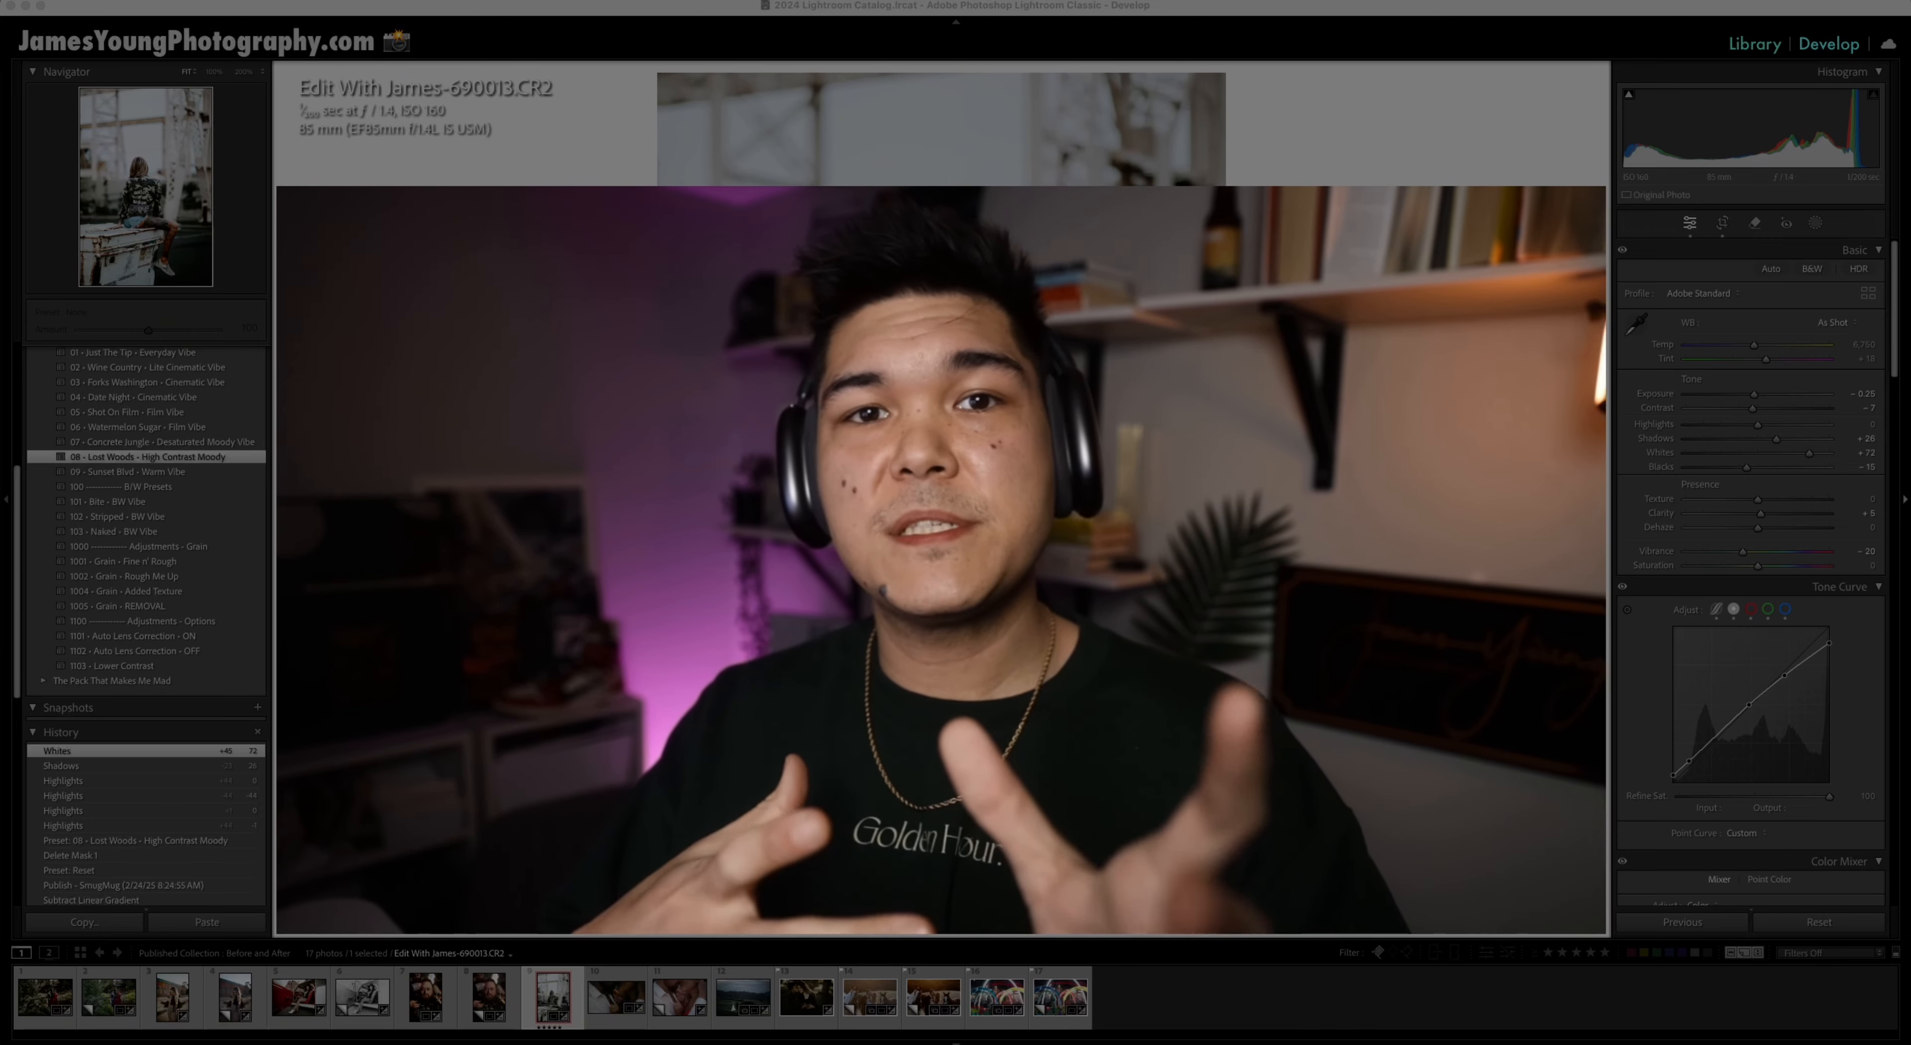
pyautogui.click(986, 696)
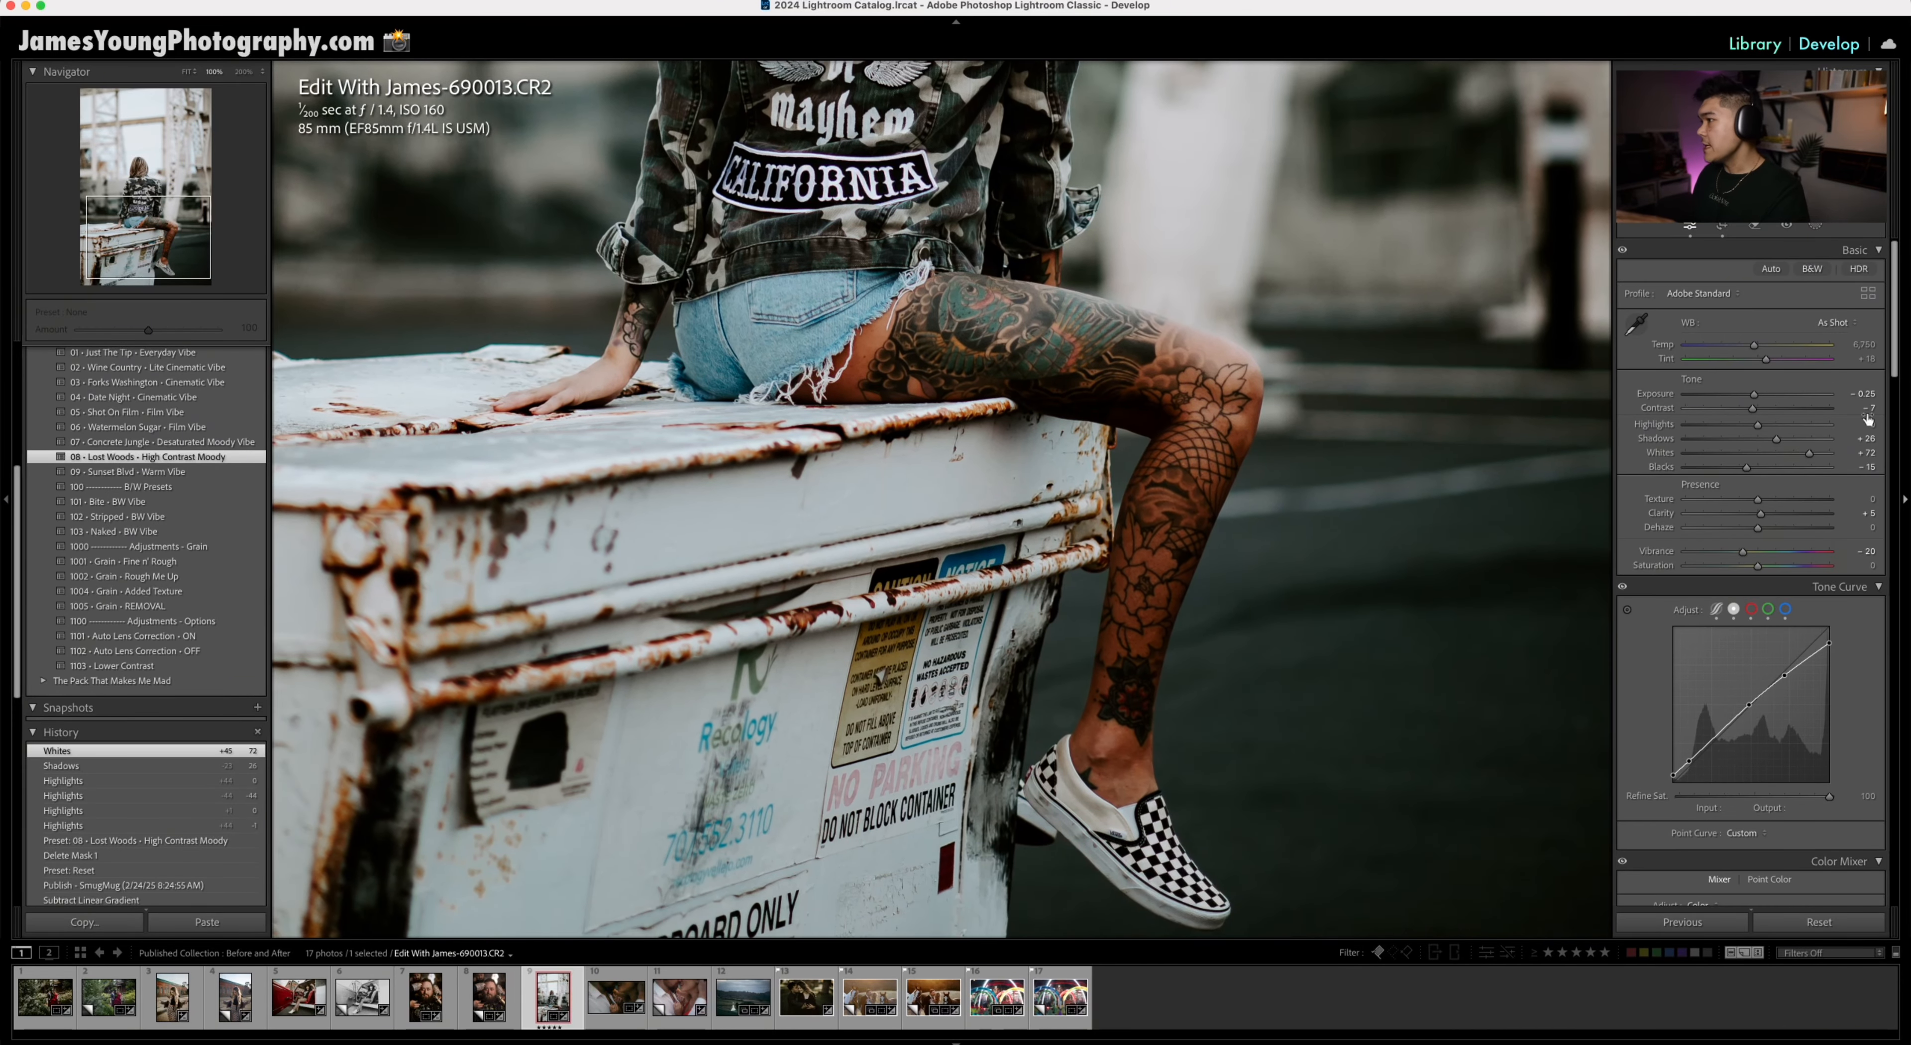
pyautogui.scroll(-10, 1817, 482)
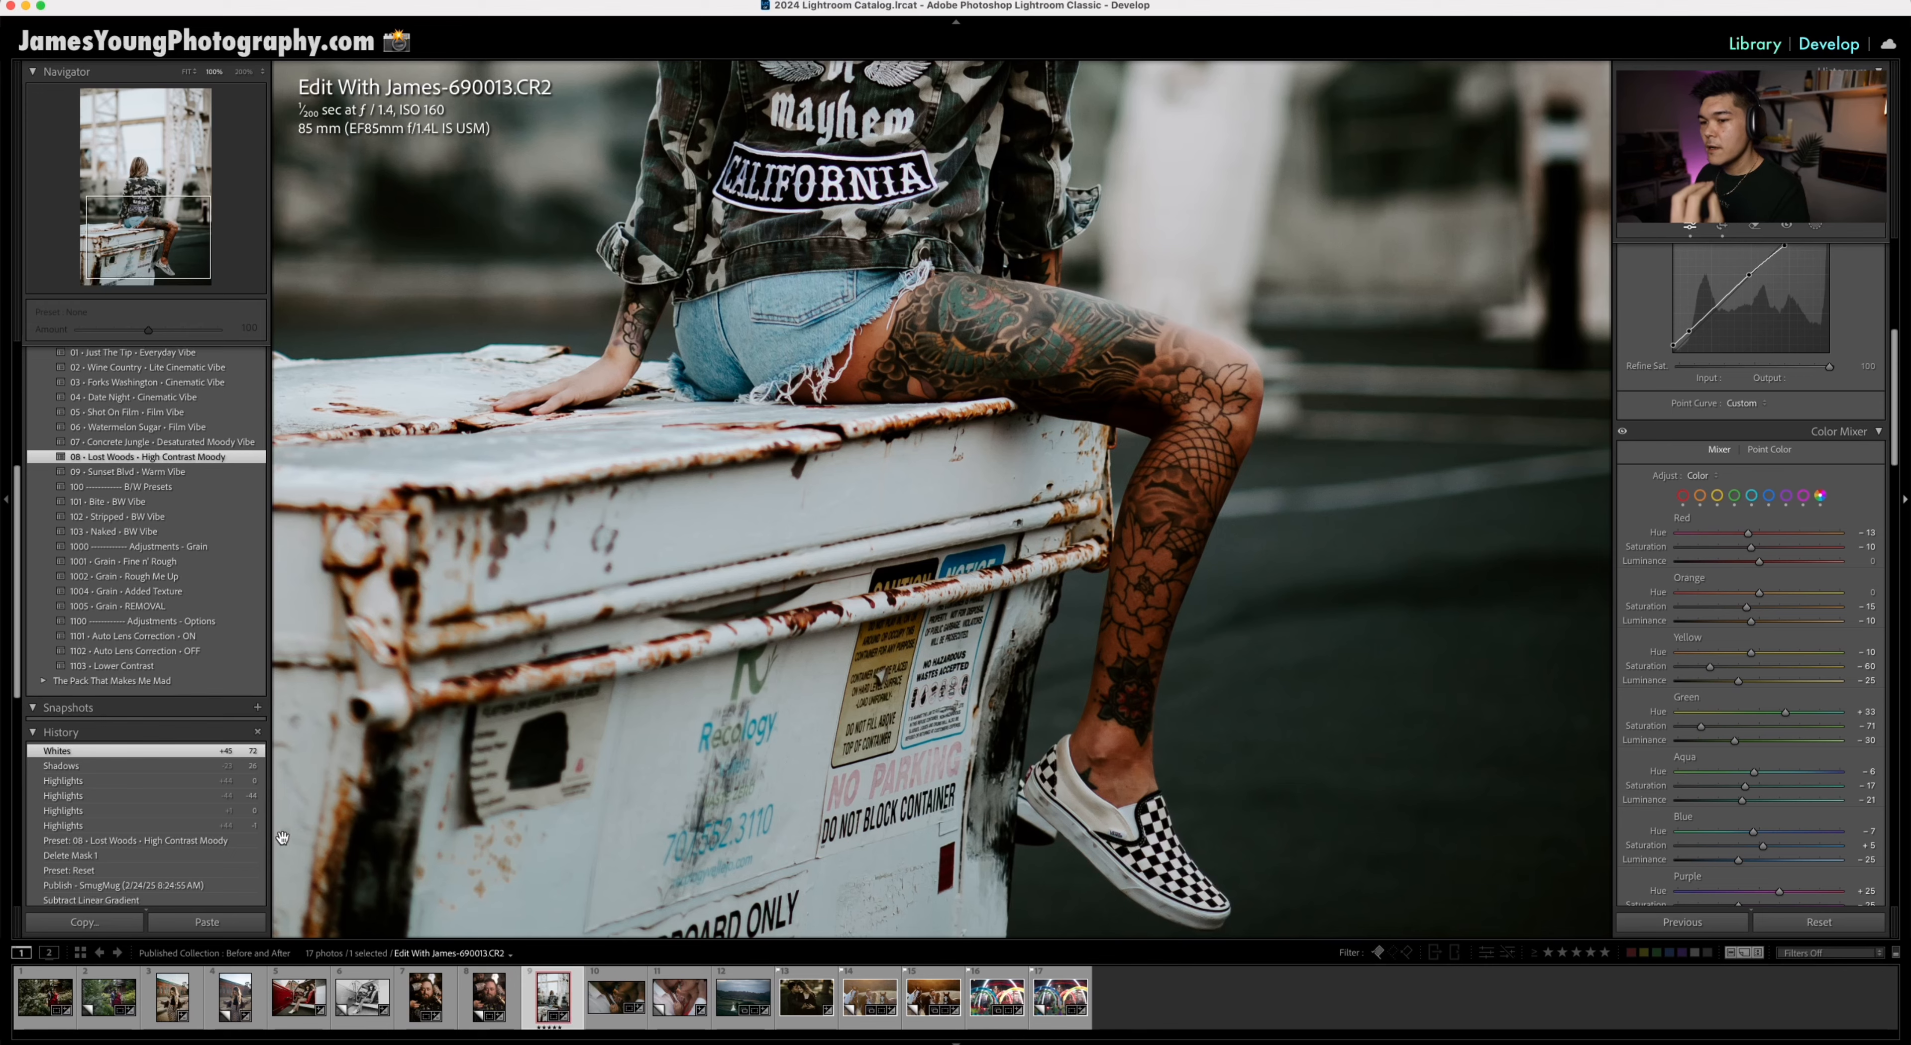
pyautogui.click(240, 840)
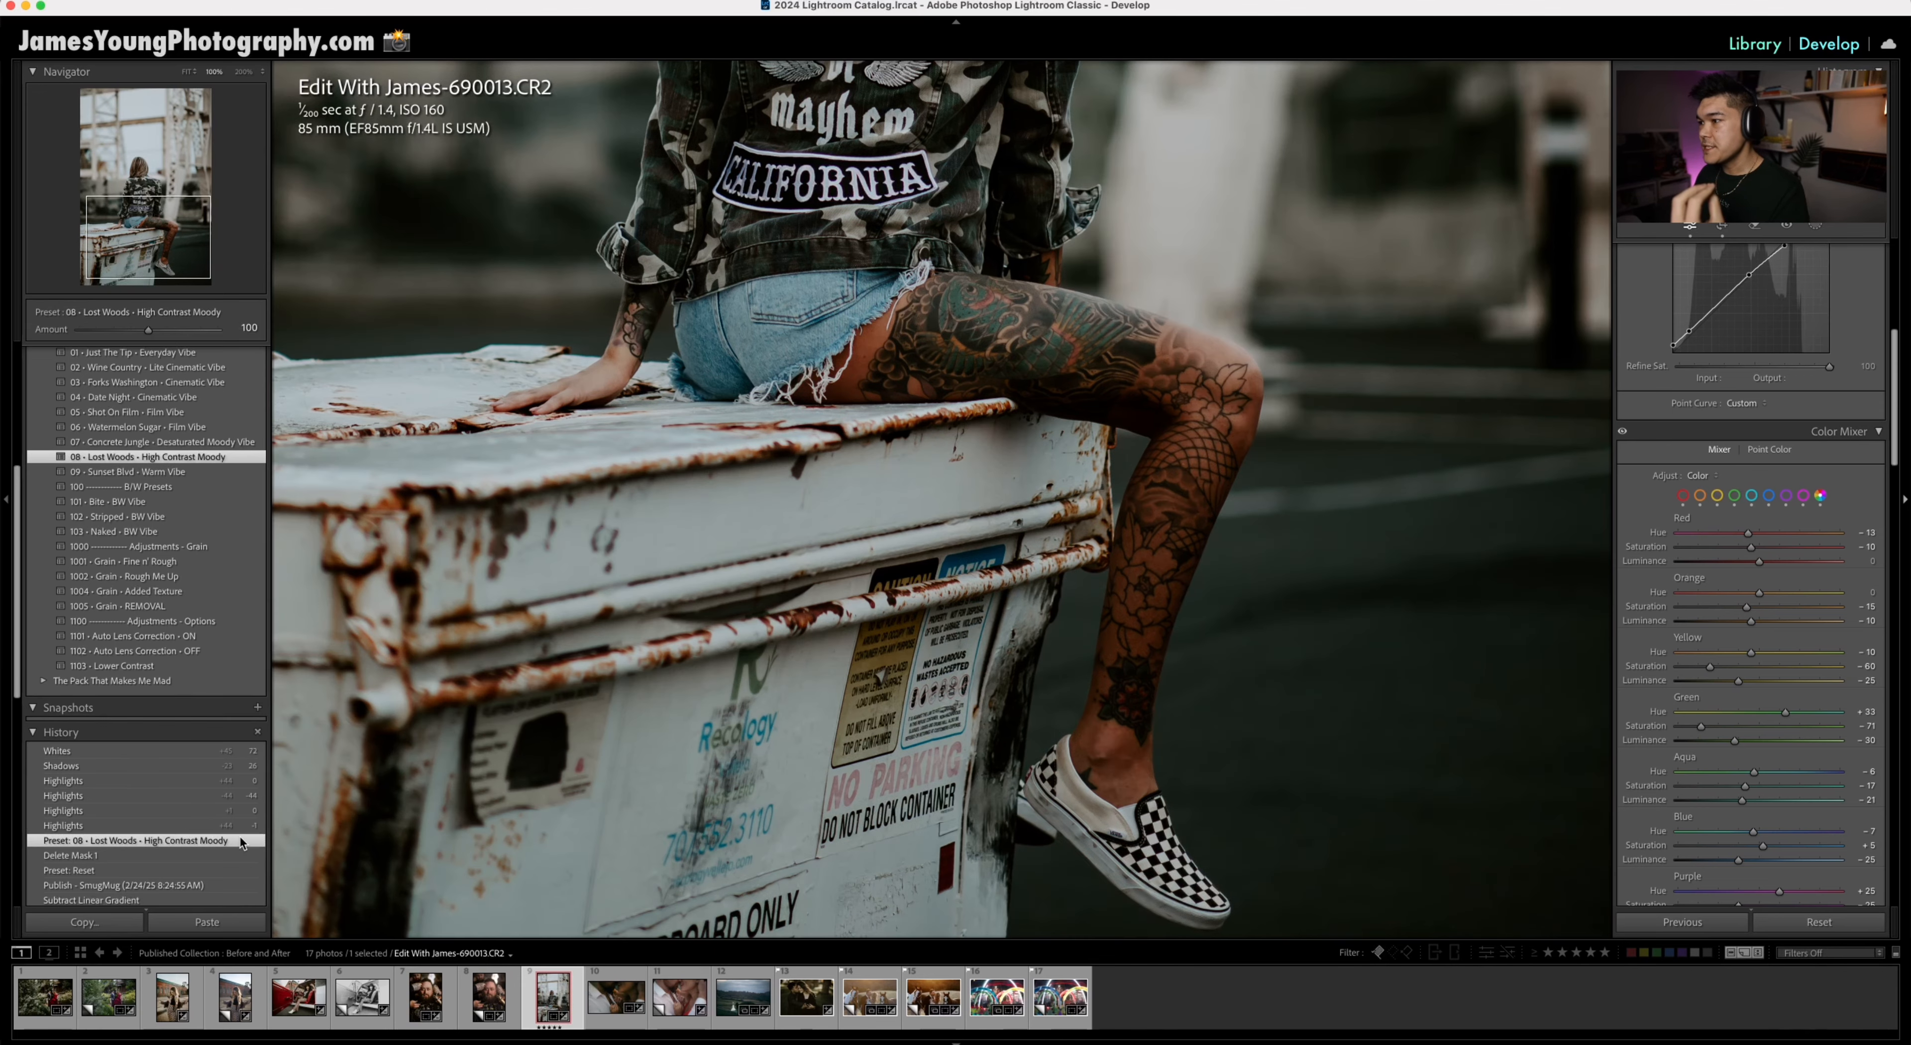
pyautogui.click(233, 751)
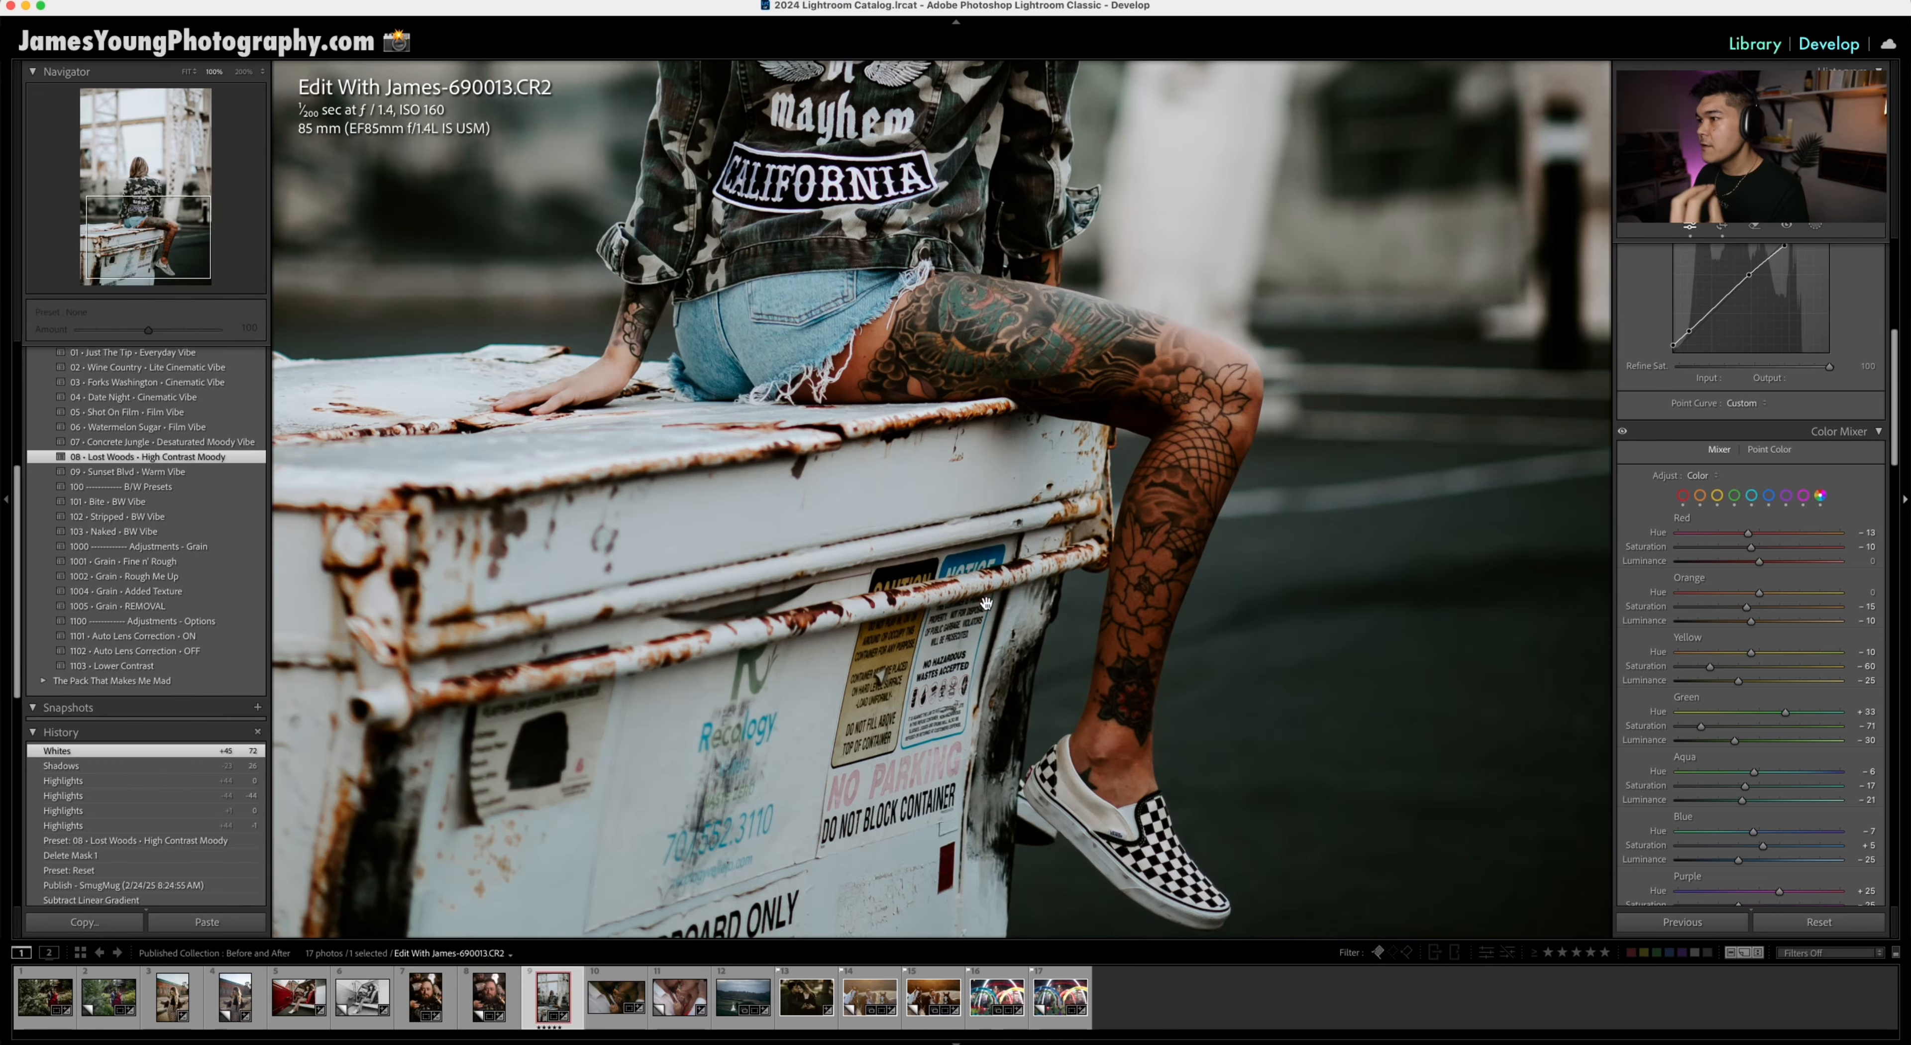
pyautogui.click(1075, 471)
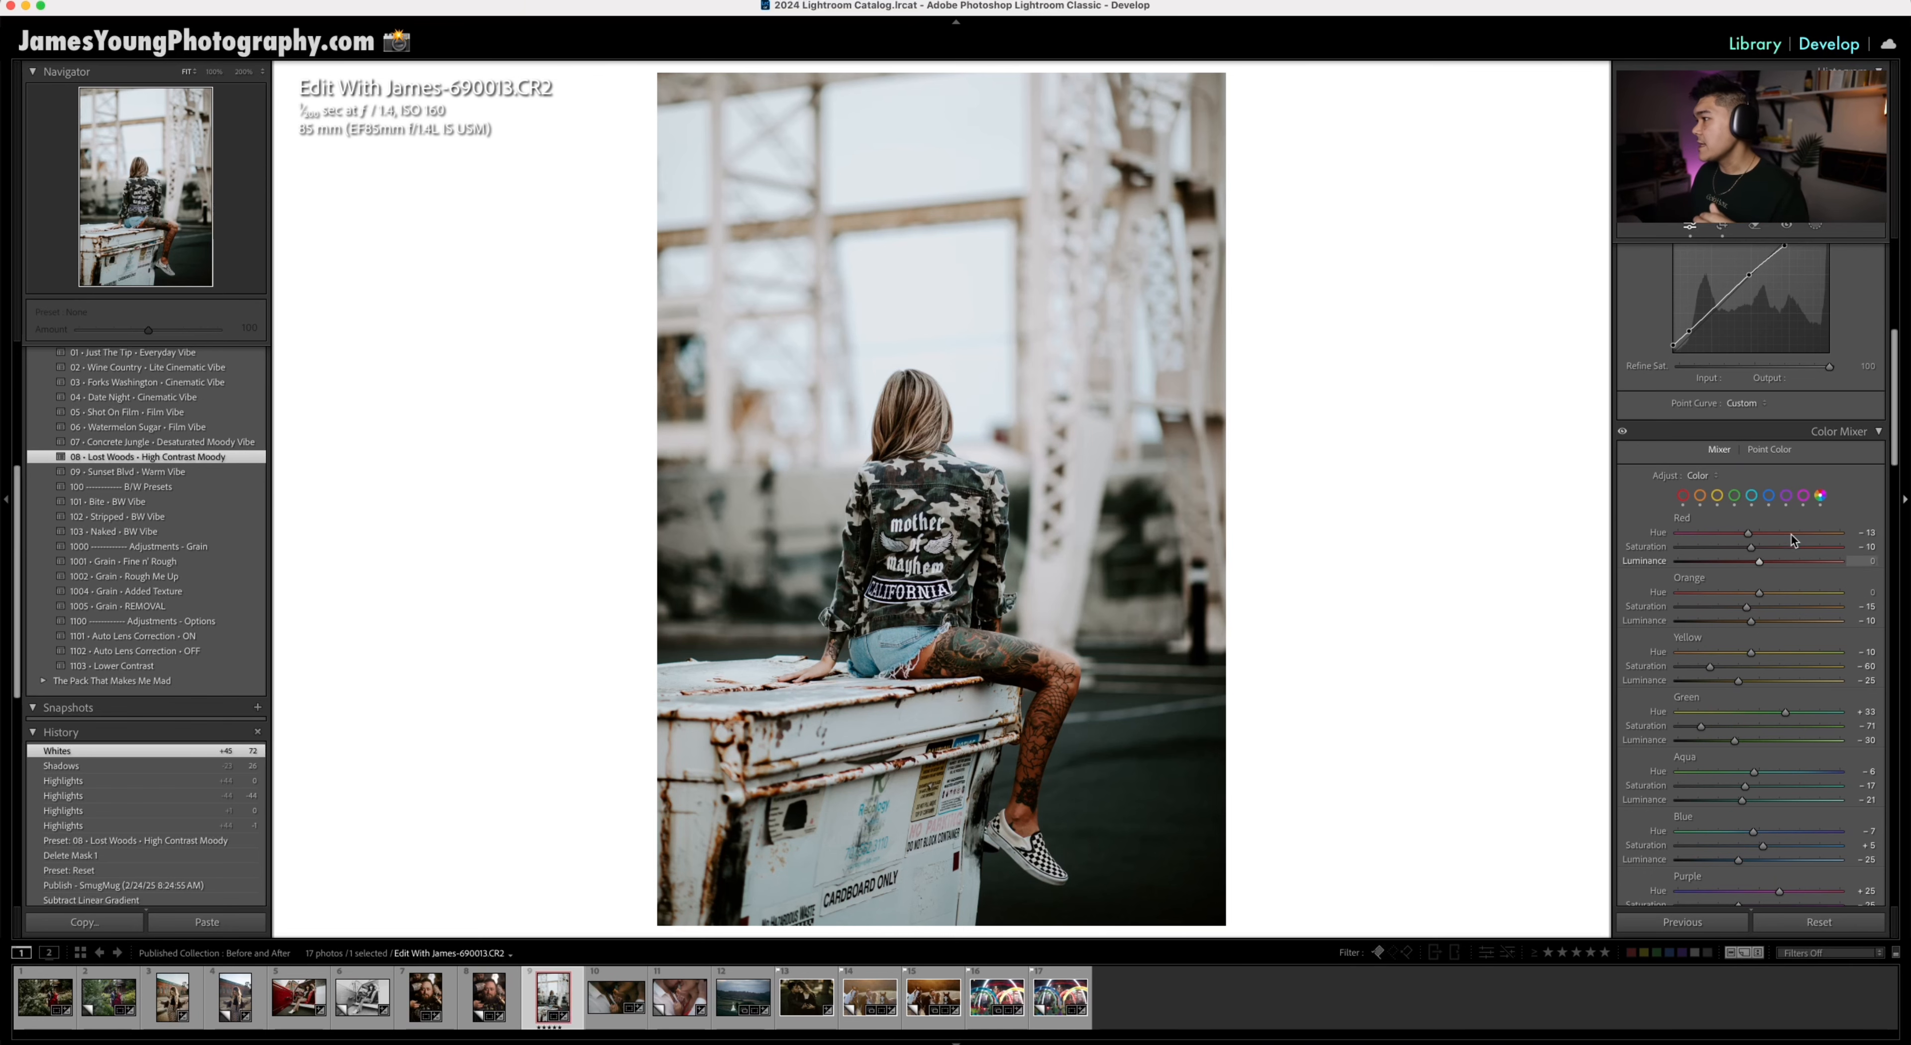
# Step: Switch the Color Mixer's adjustment mode from Color to HSL
pyautogui.scroll(-3, 1827, 438)
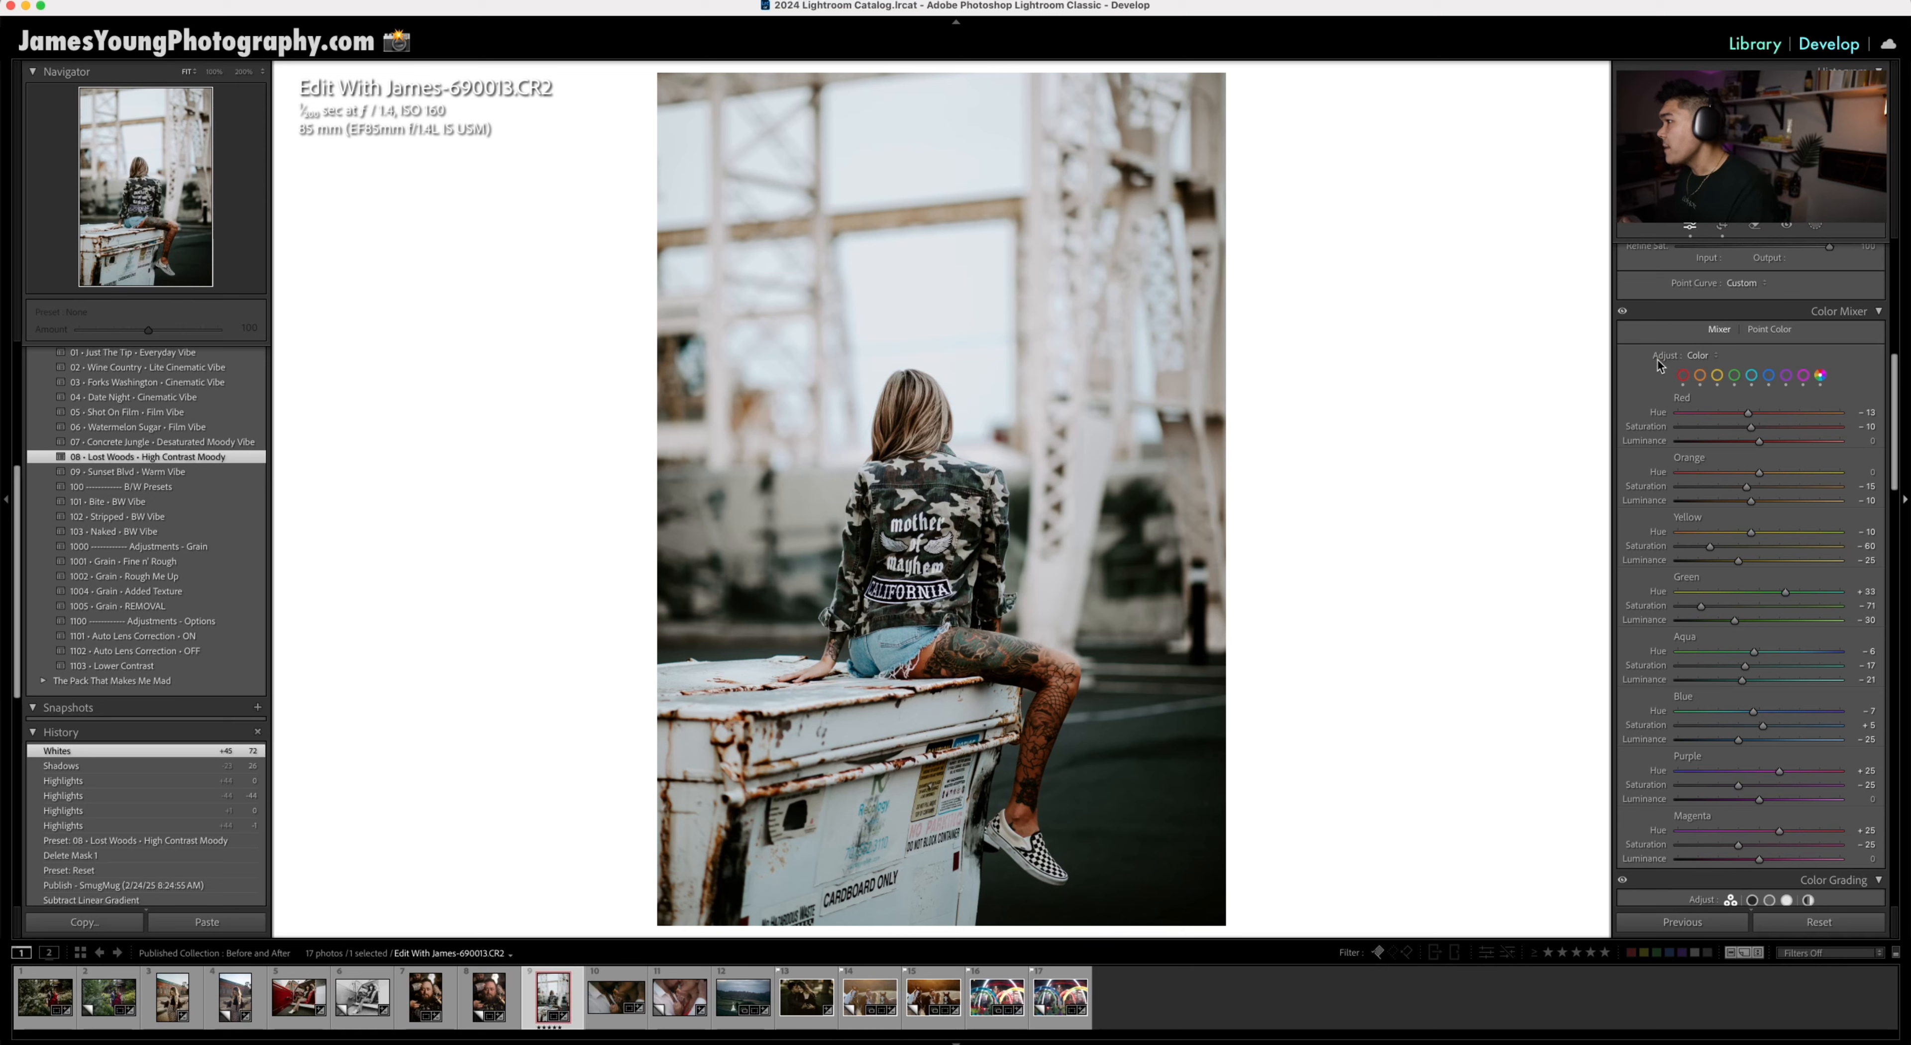
pyautogui.click(1706, 356)
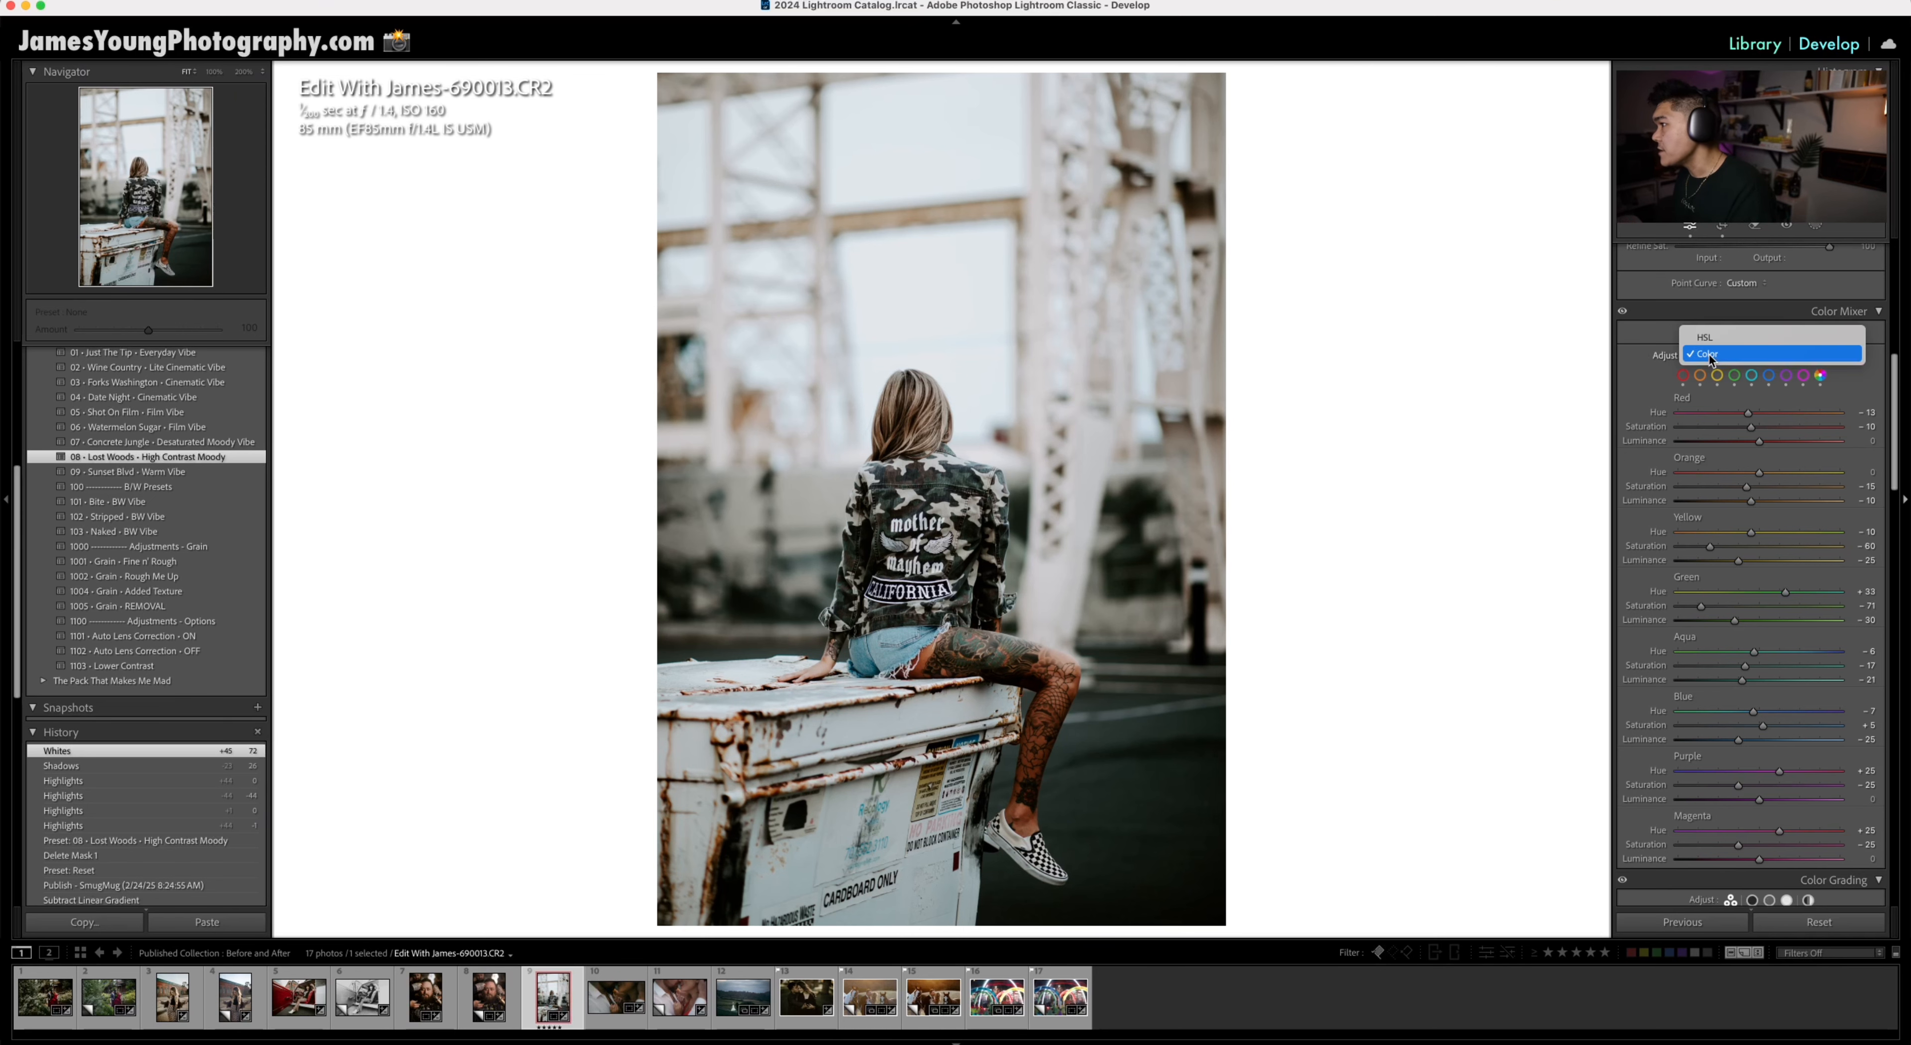
pyautogui.click(1725, 340)
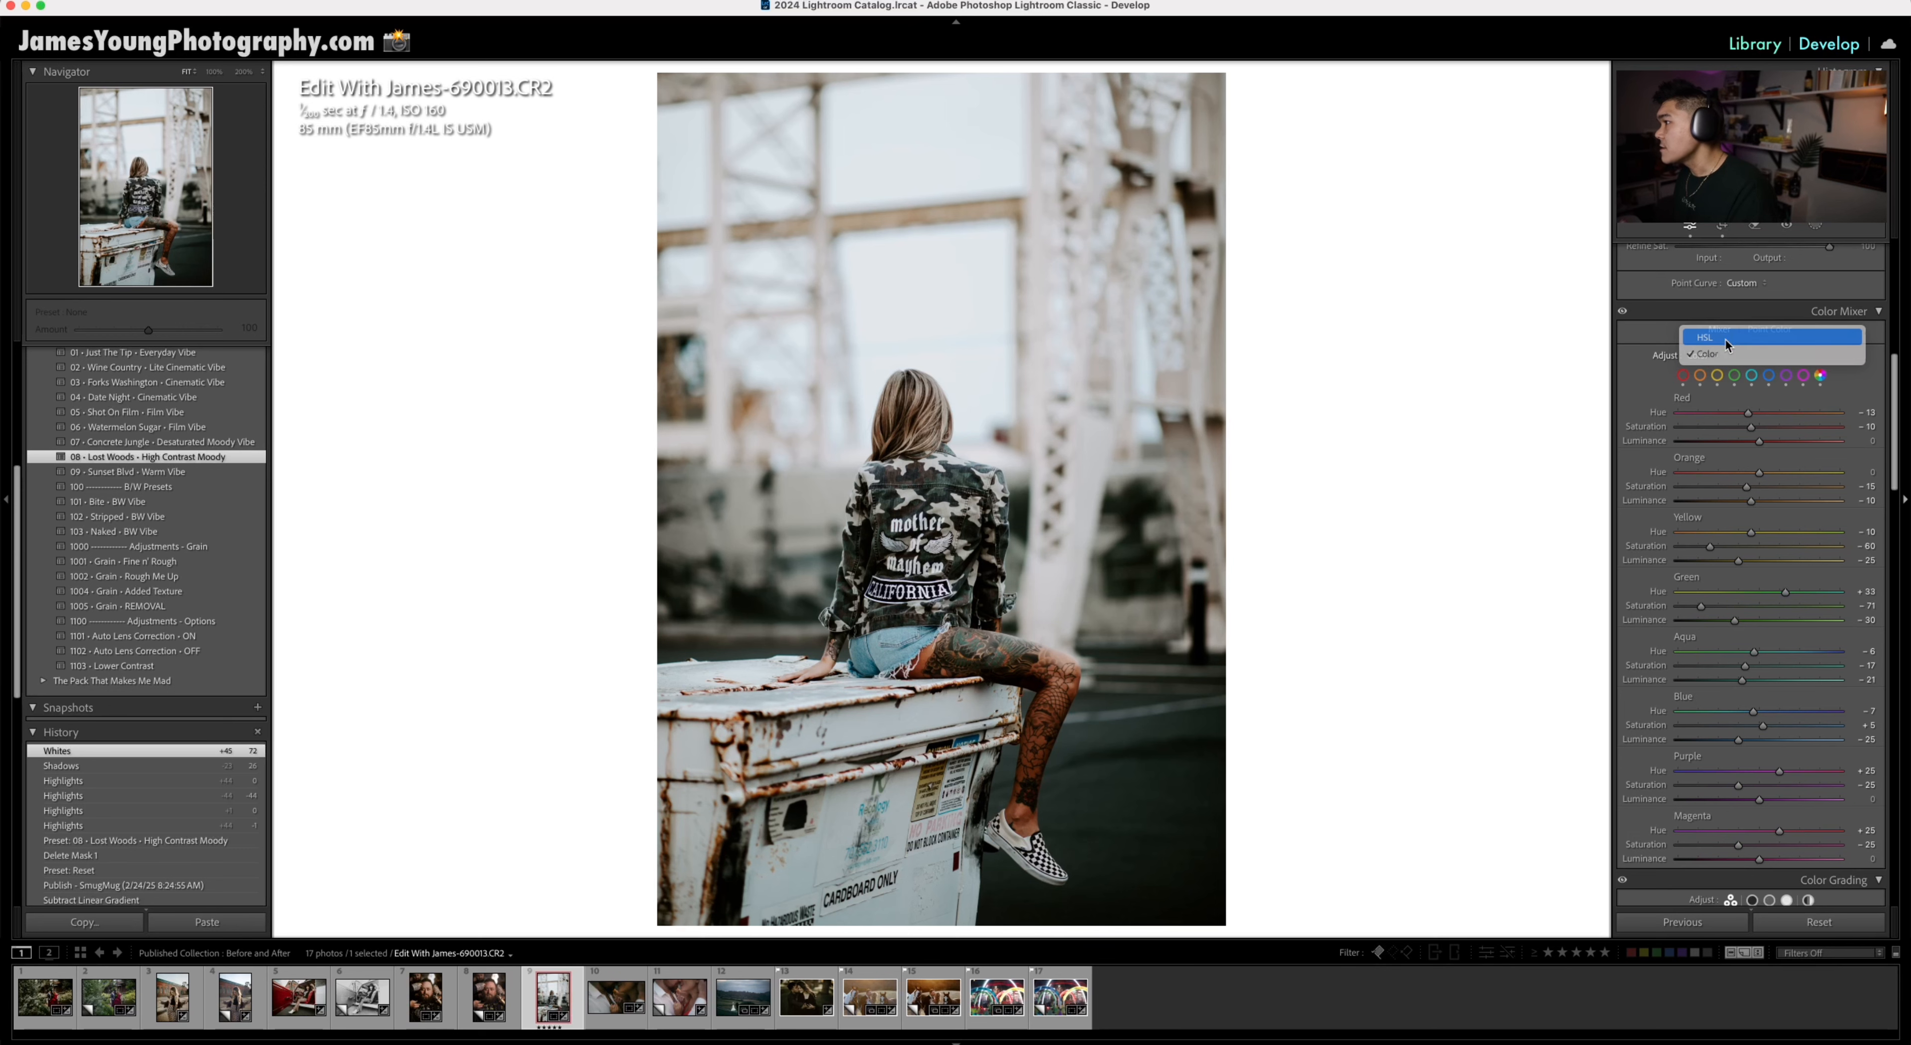
# Step: Set the Color Mixer's adjustment mode back to Color
pyautogui.click(1700, 356)
pyautogui.click(1702, 370)
pyautogui.click(1697, 355)
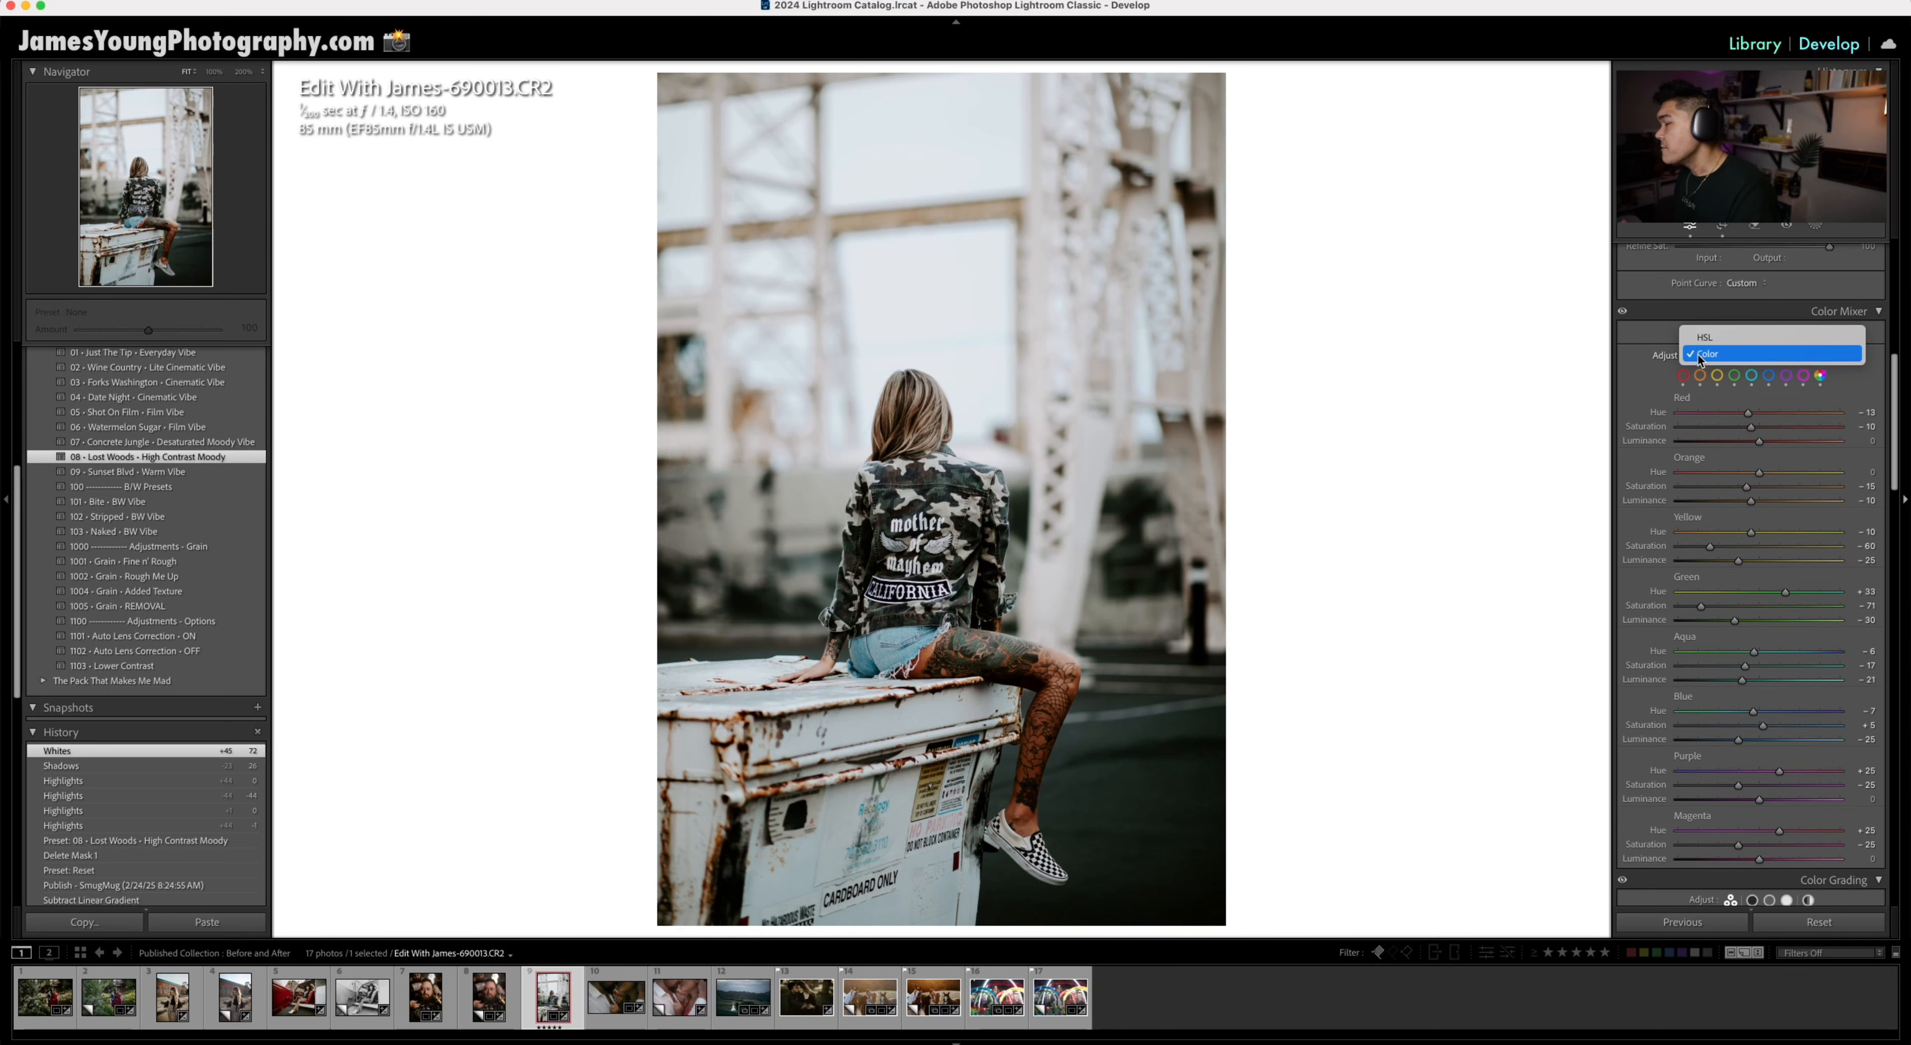
pyautogui.click(1697, 353)
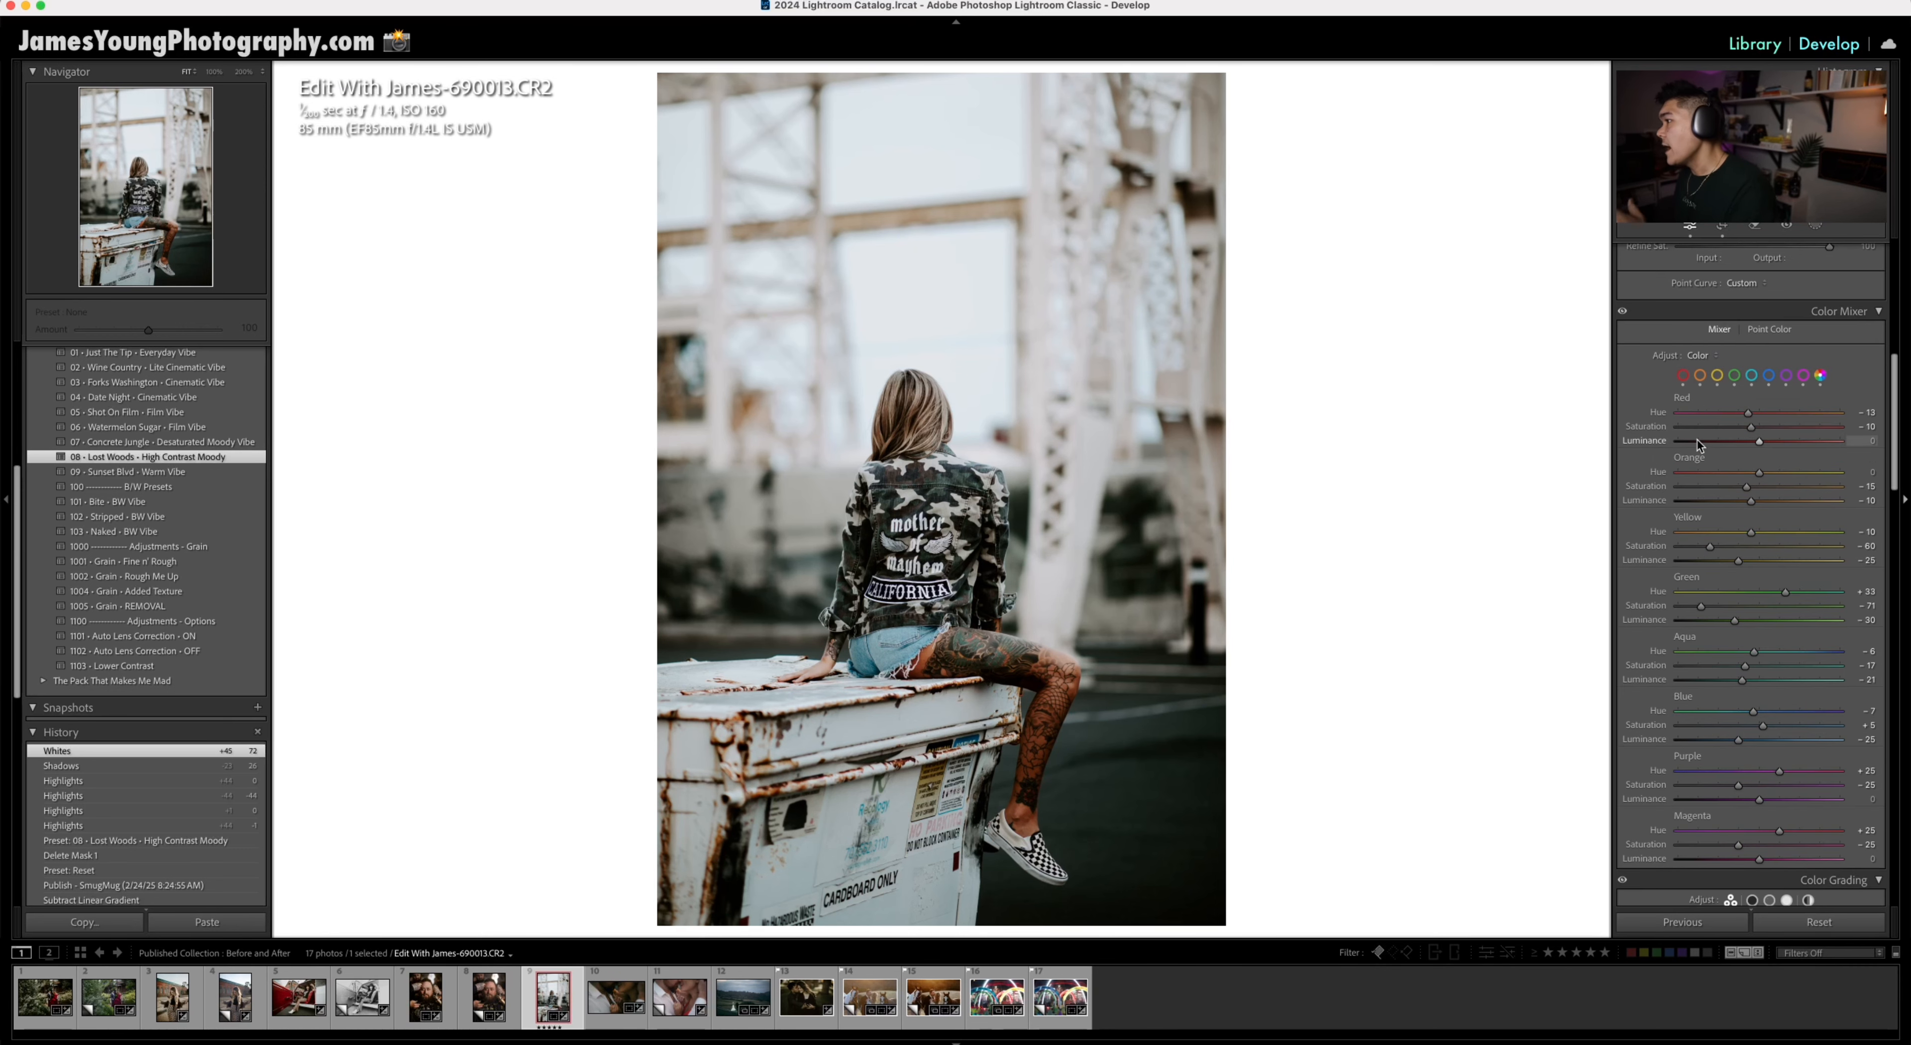
# Step: Try shifting the Orange hue and lowering the Orange luminance to -24, and revert both changes
pyautogui.scroll(-2, 1697, 440)
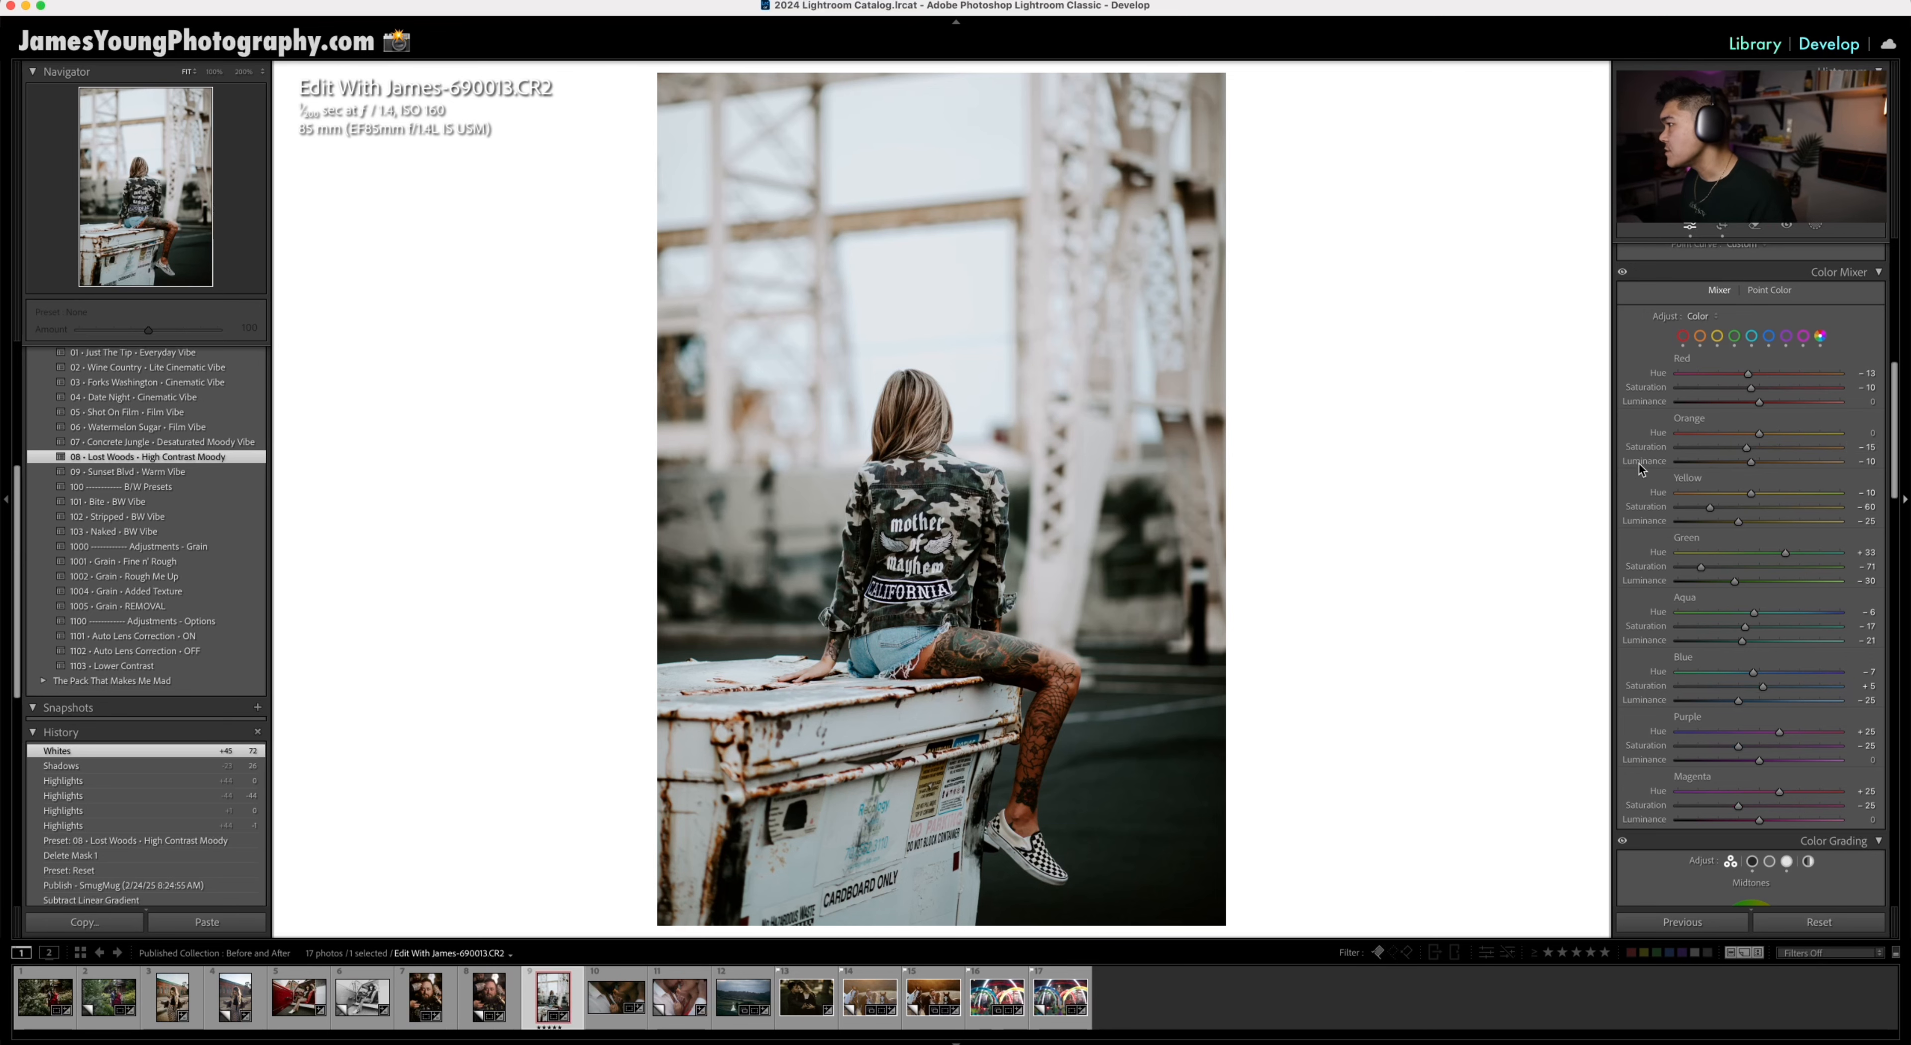
pyautogui.moveTo(1657, 433); pyautogui.dragTo(1762, 444)
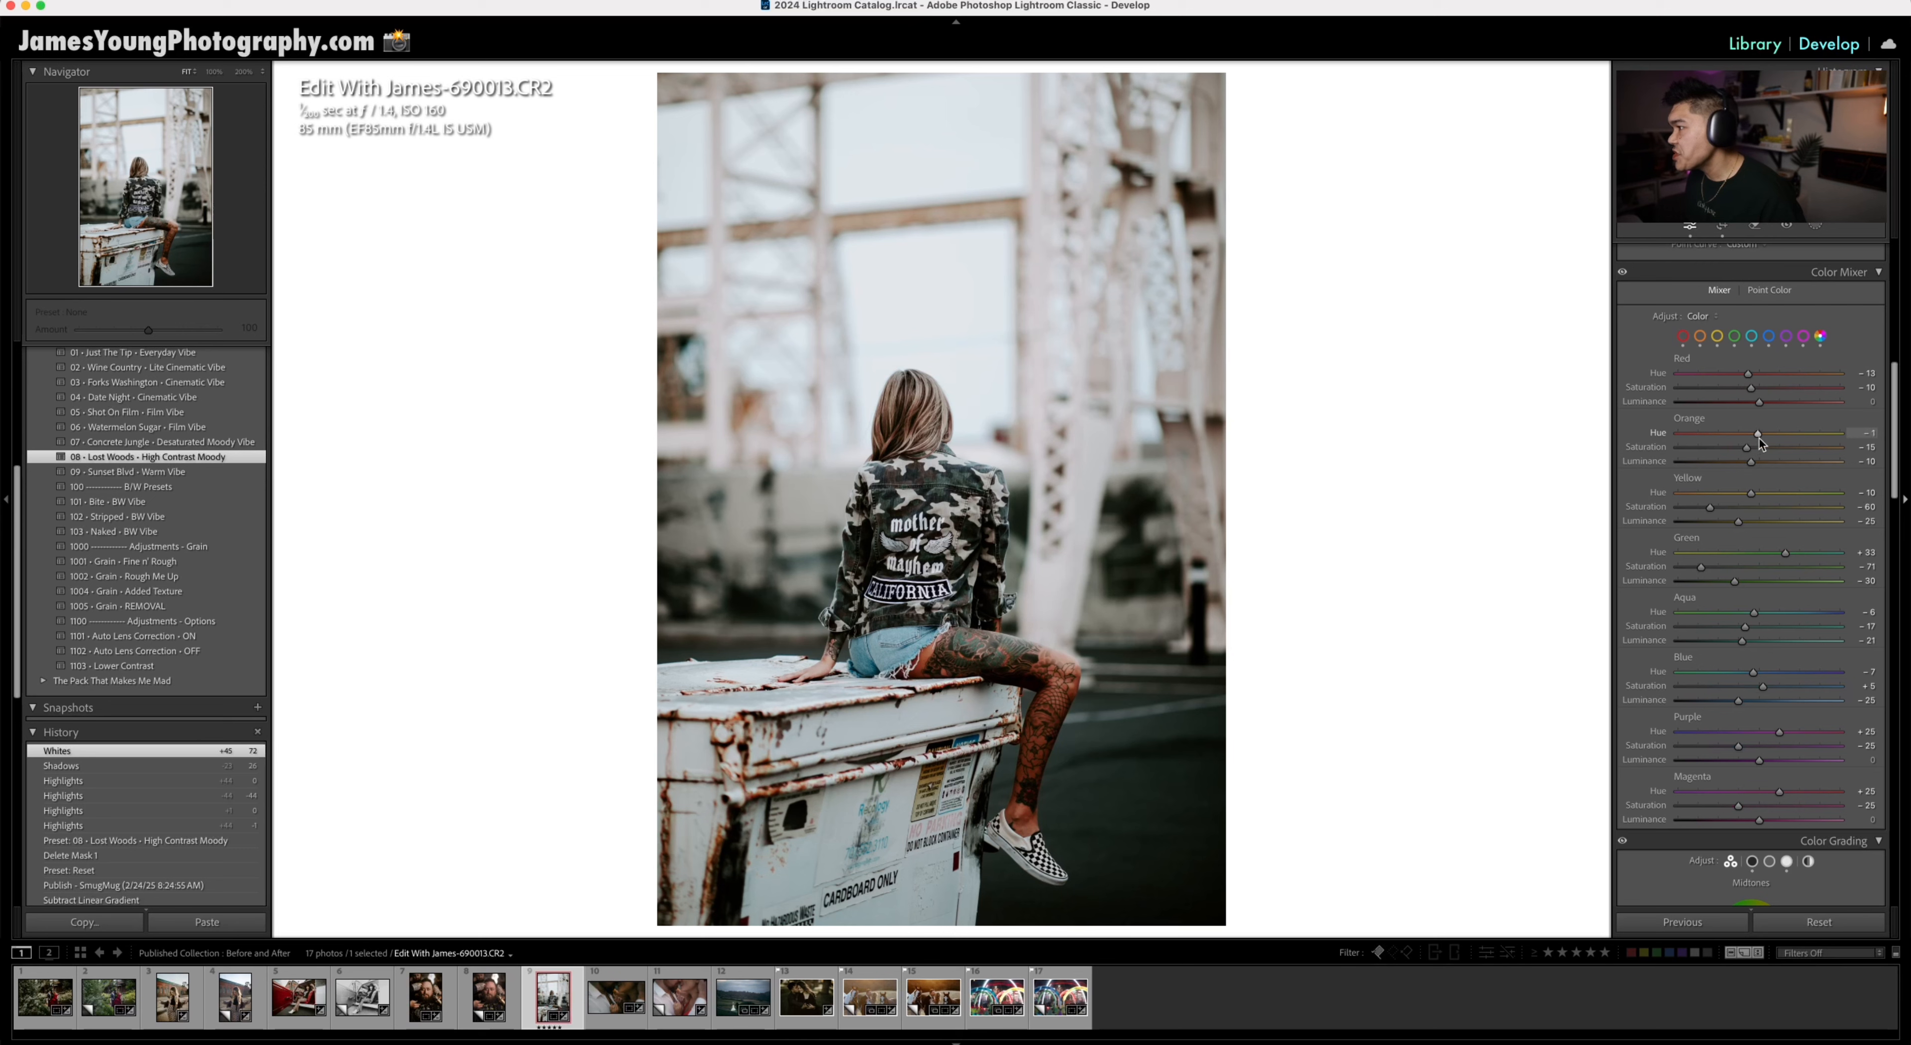
pyautogui.doubleClick(1790, 433)
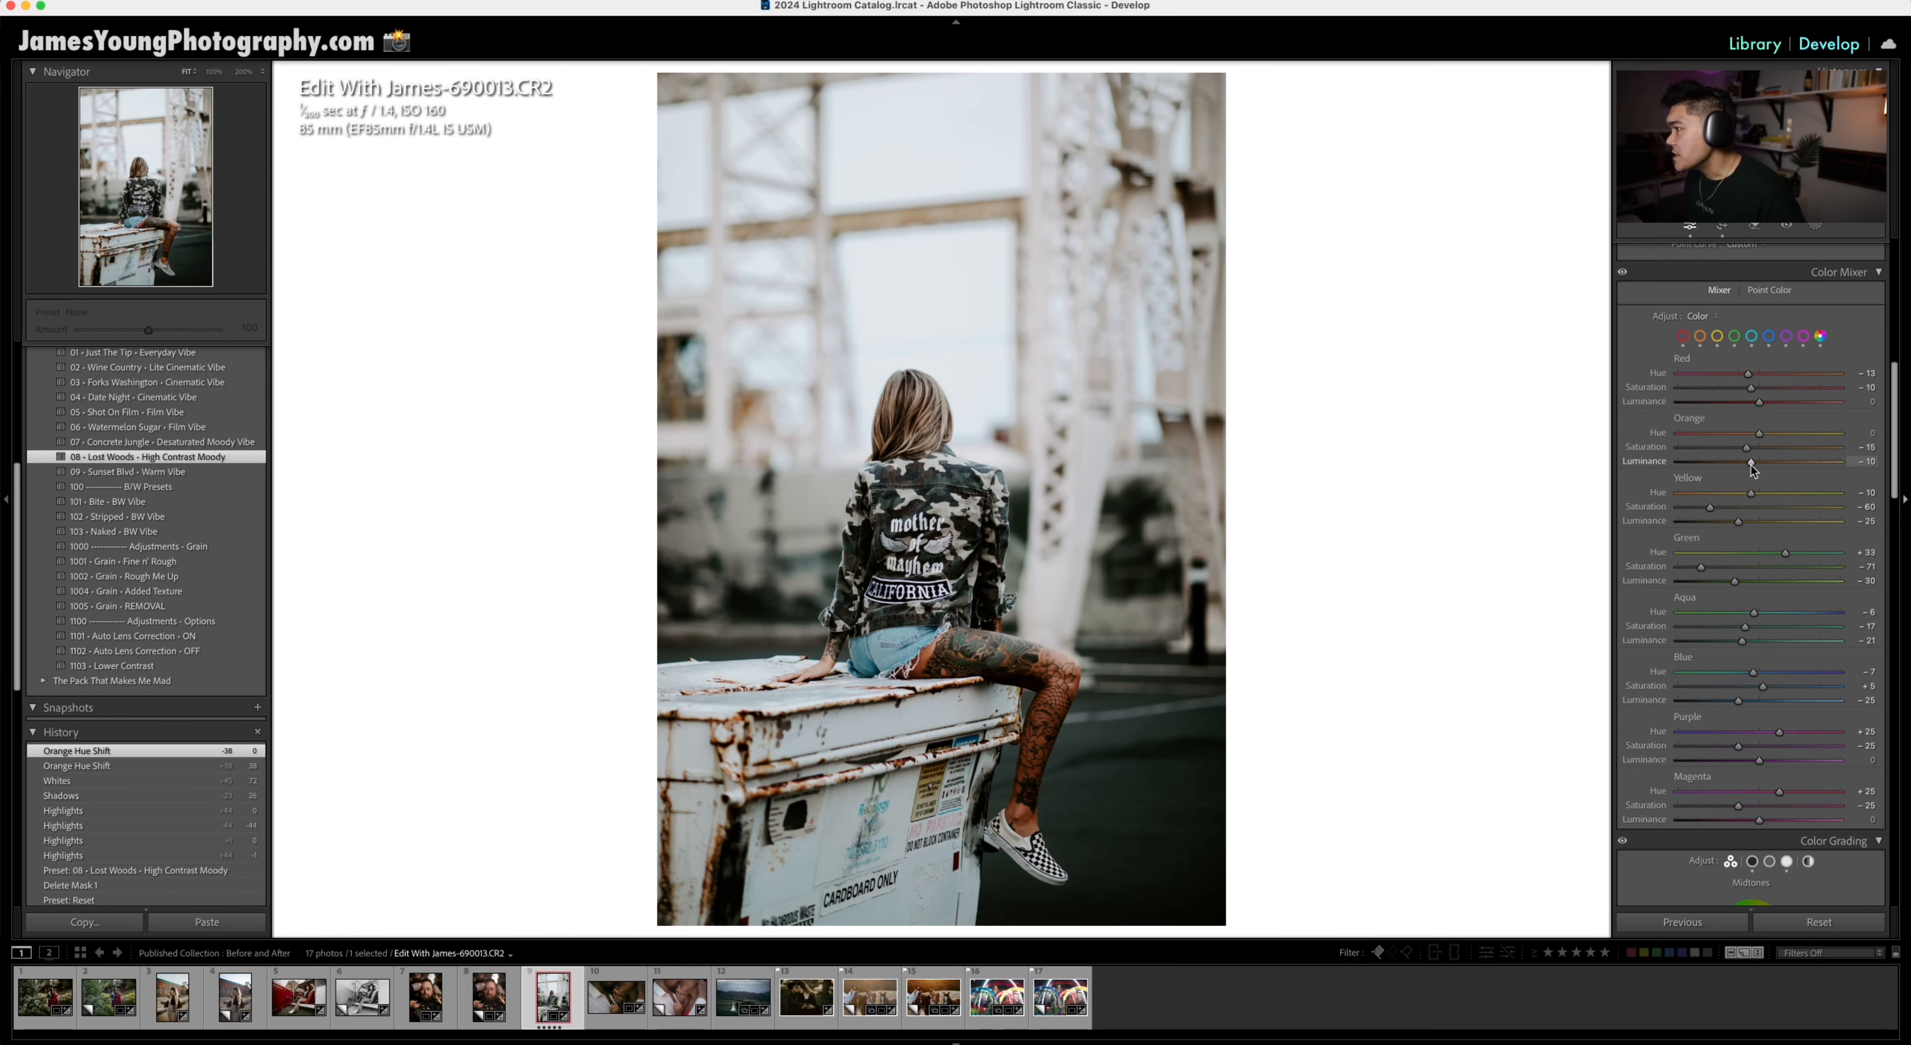
pyautogui.moveTo(1730, 466)
pyautogui.mouseDown()
pyautogui.moveTo(1678, 472)
pyautogui.moveTo(1815, 462)
pyautogui.moveTo(1740, 465)
pyautogui.mouseUp()
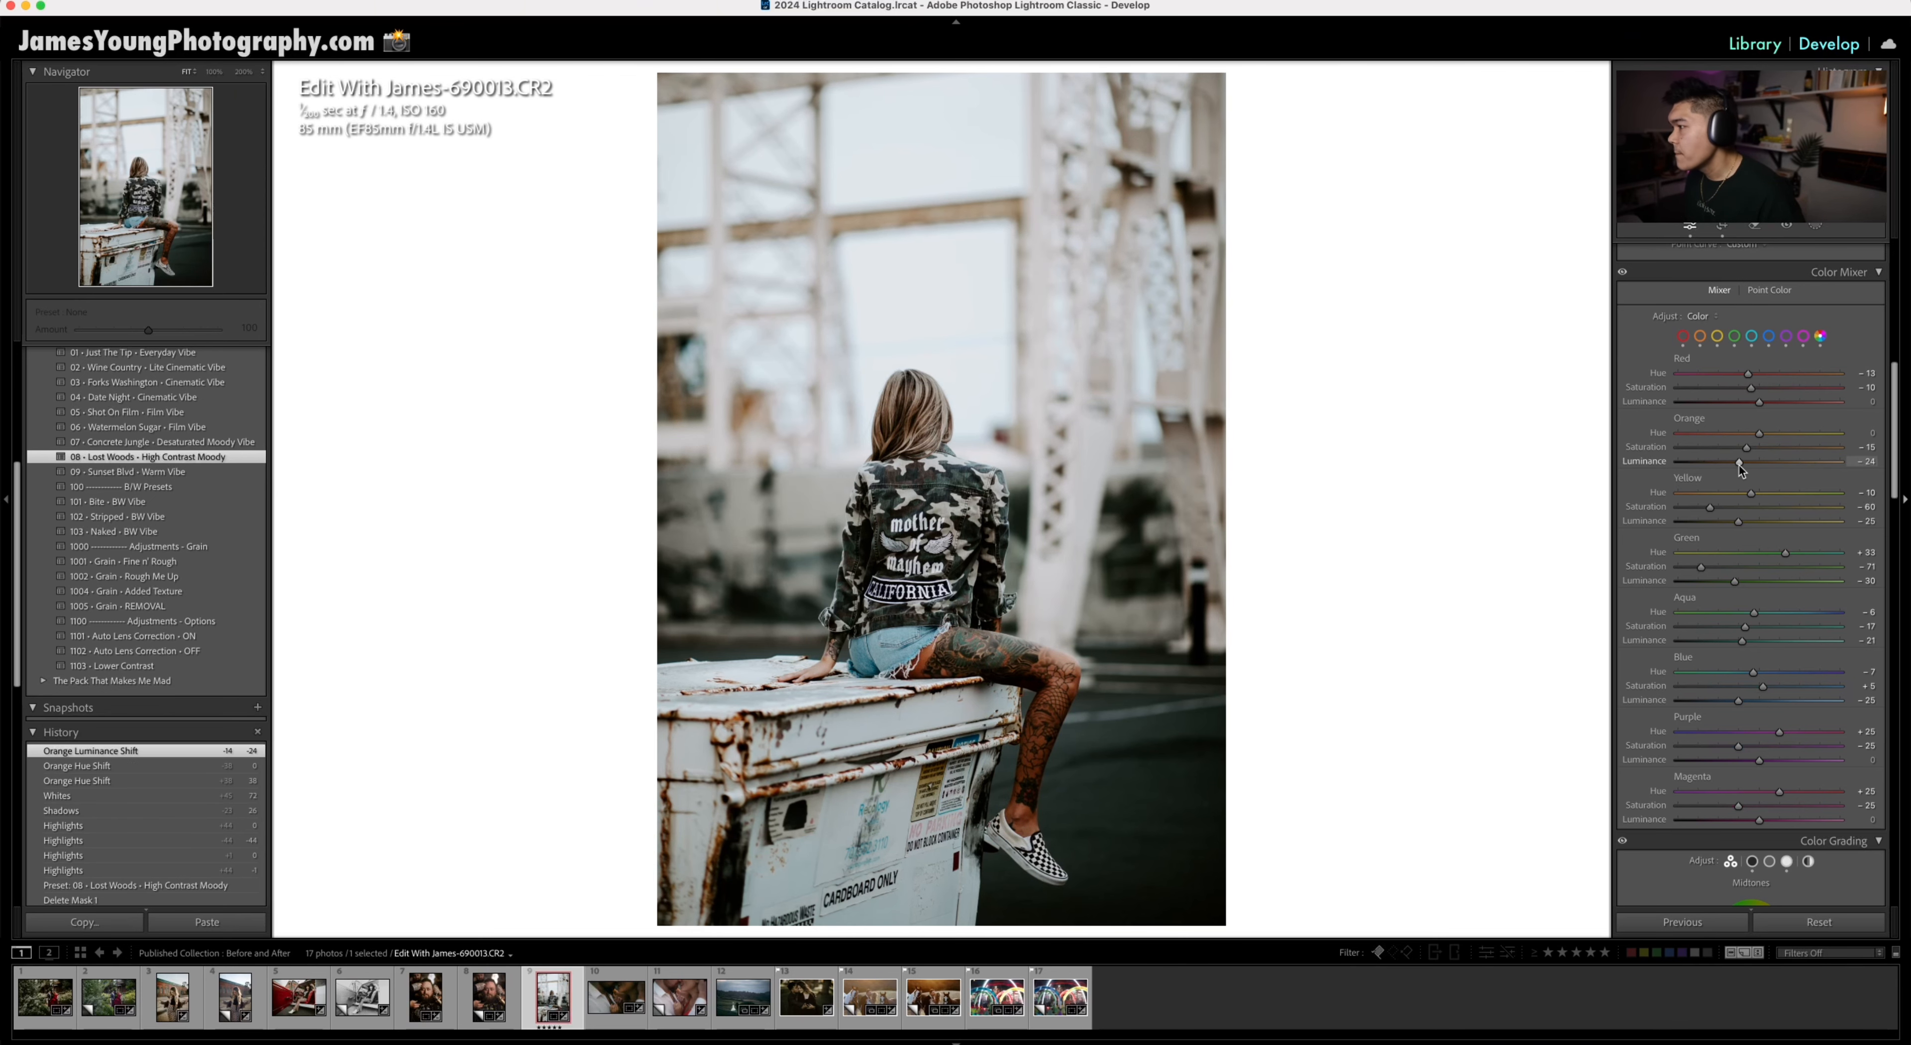
pyautogui.press('super+z')
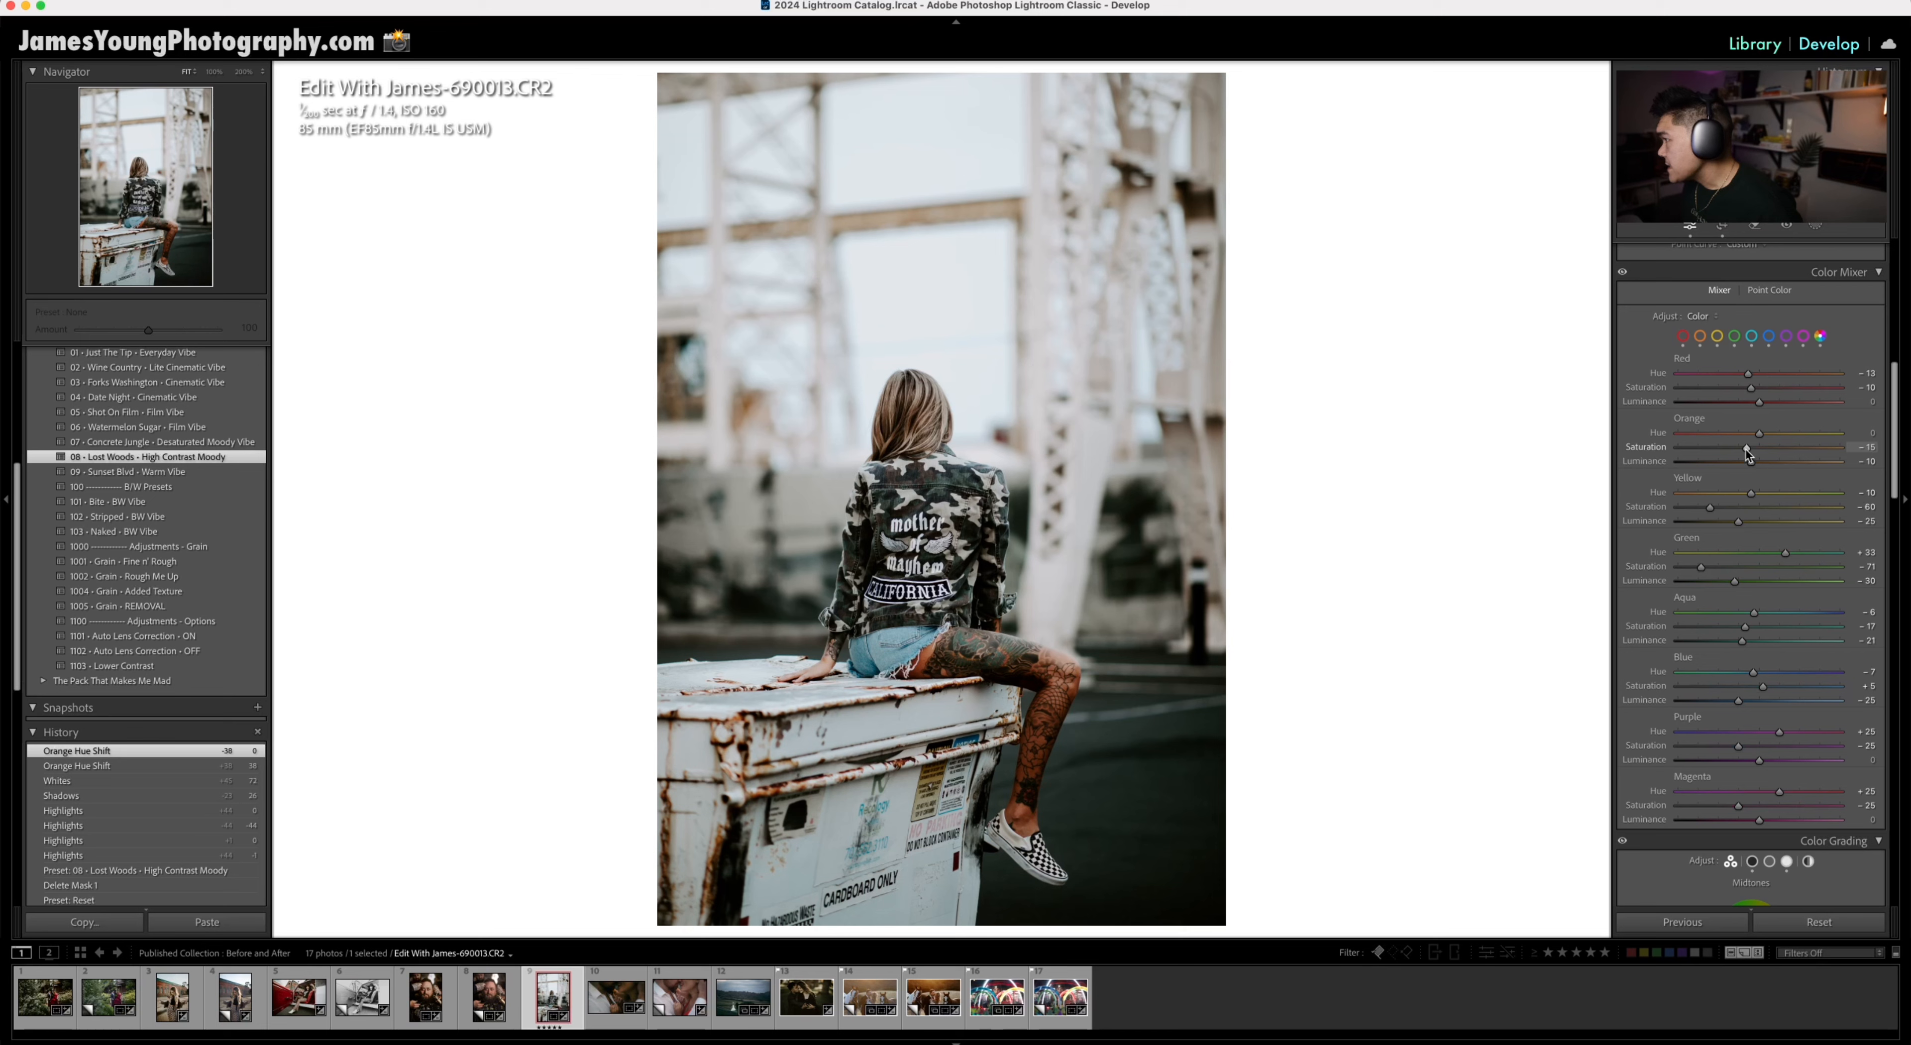
# Step: Lower the Orange saturation to -28 and compare it with the Whites history state, zoomed in on the leg and on the whole photo
pyautogui.moveTo(1741, 450); pyautogui.dragTo(1735, 450)
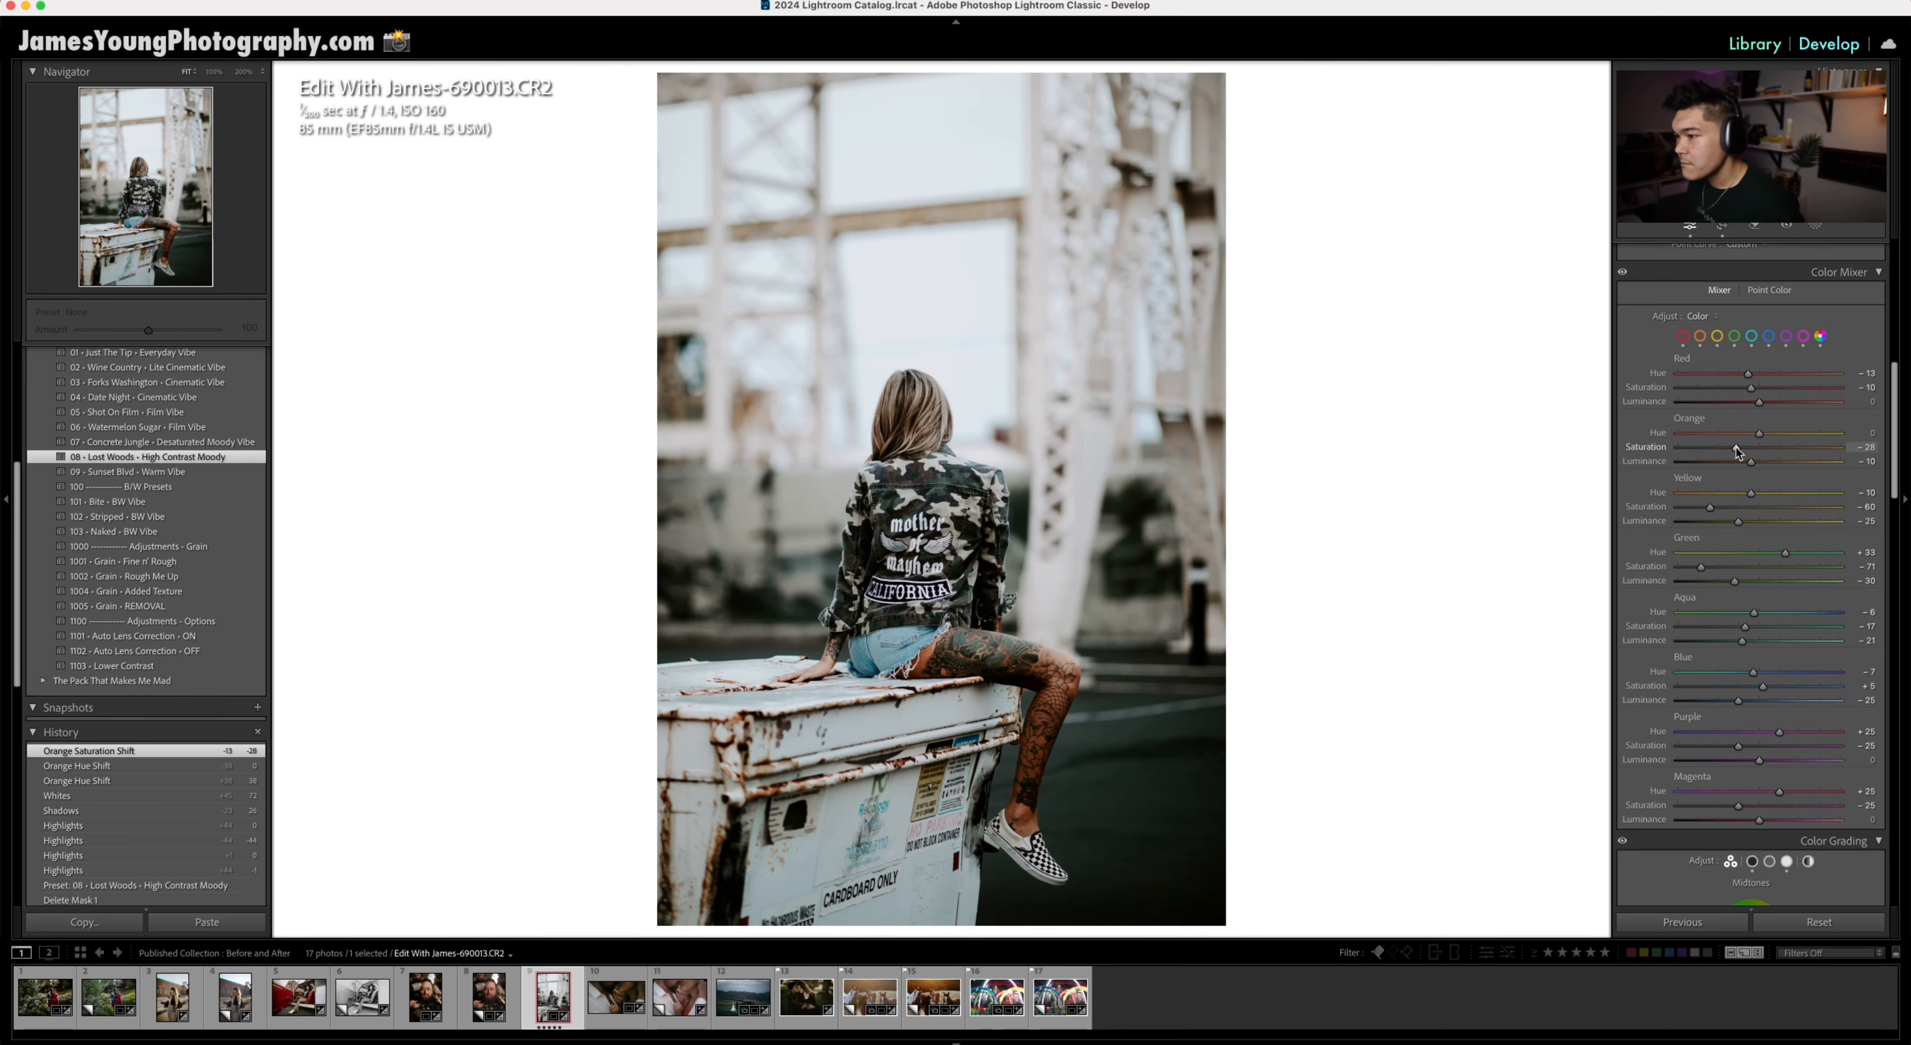
pyautogui.click(1000, 679)
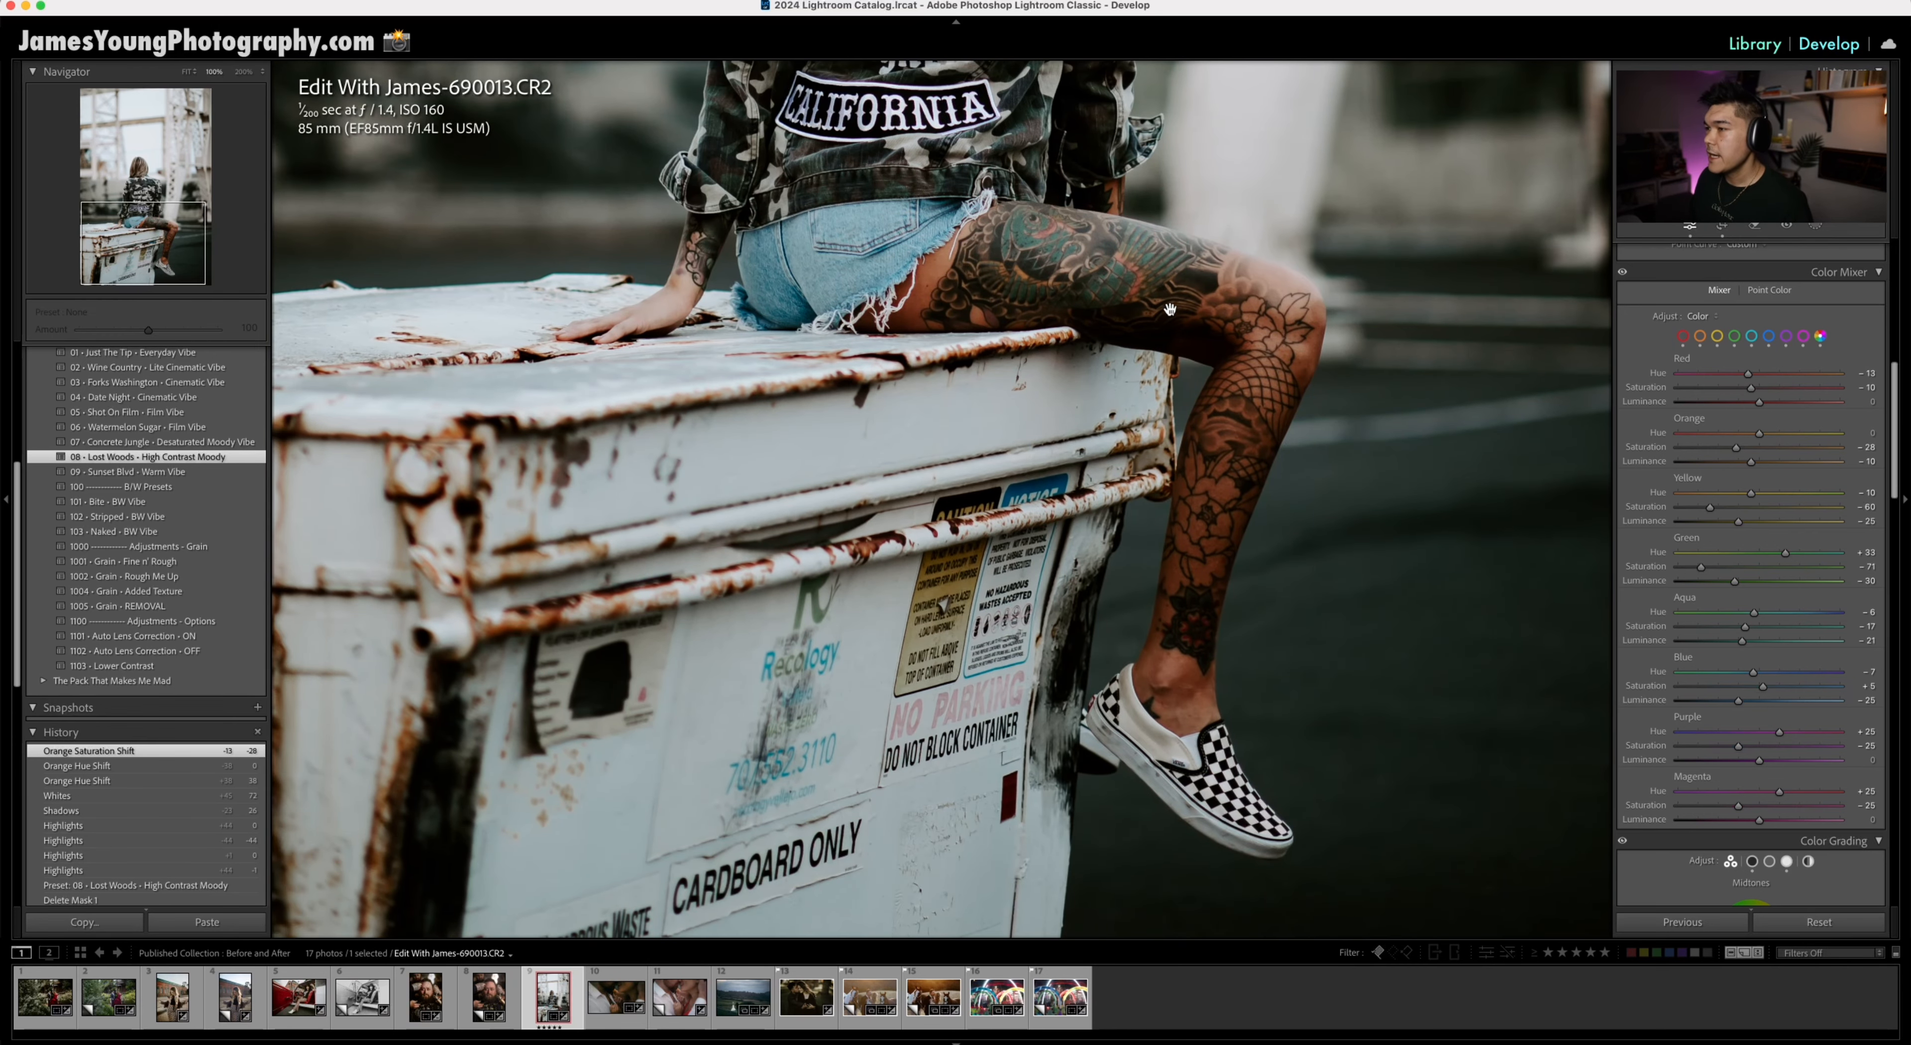
pyautogui.scroll(3, 1168, 309)
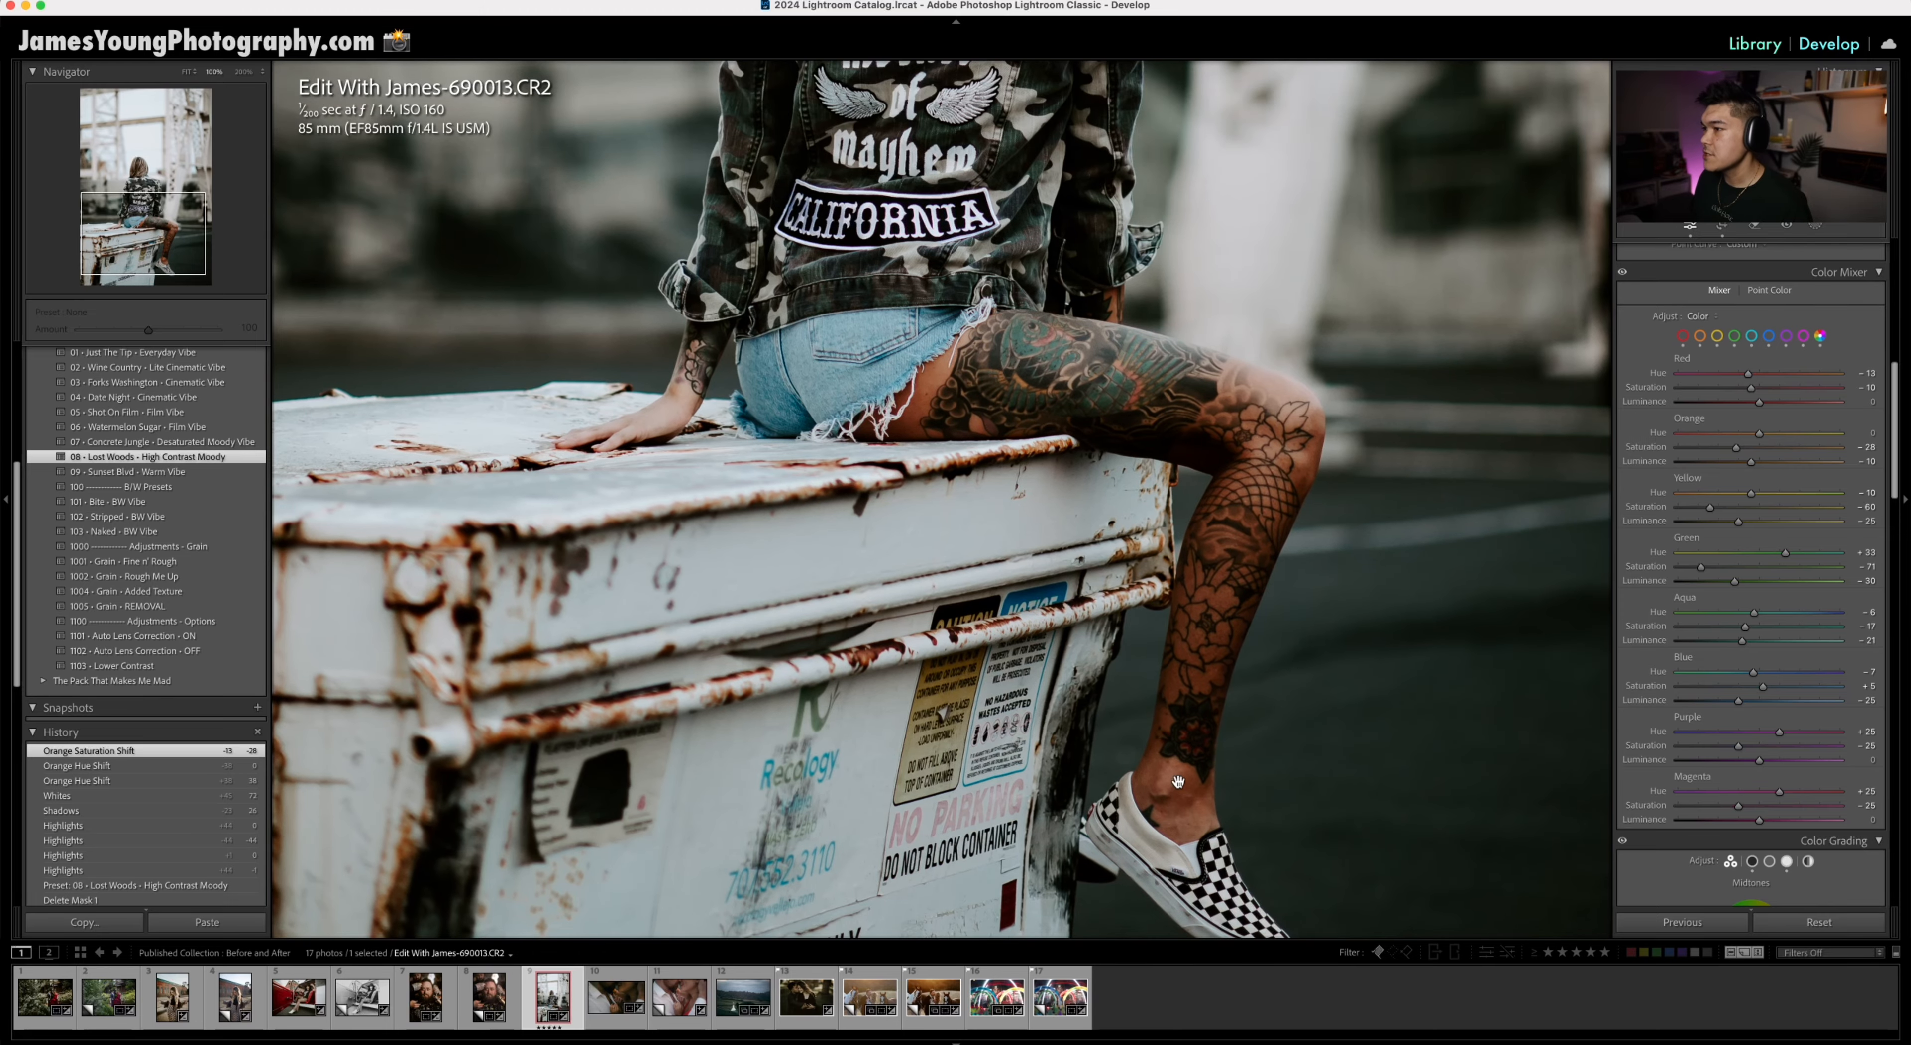
pyautogui.moveTo(1179, 797); pyautogui.dragTo(1170, 686)
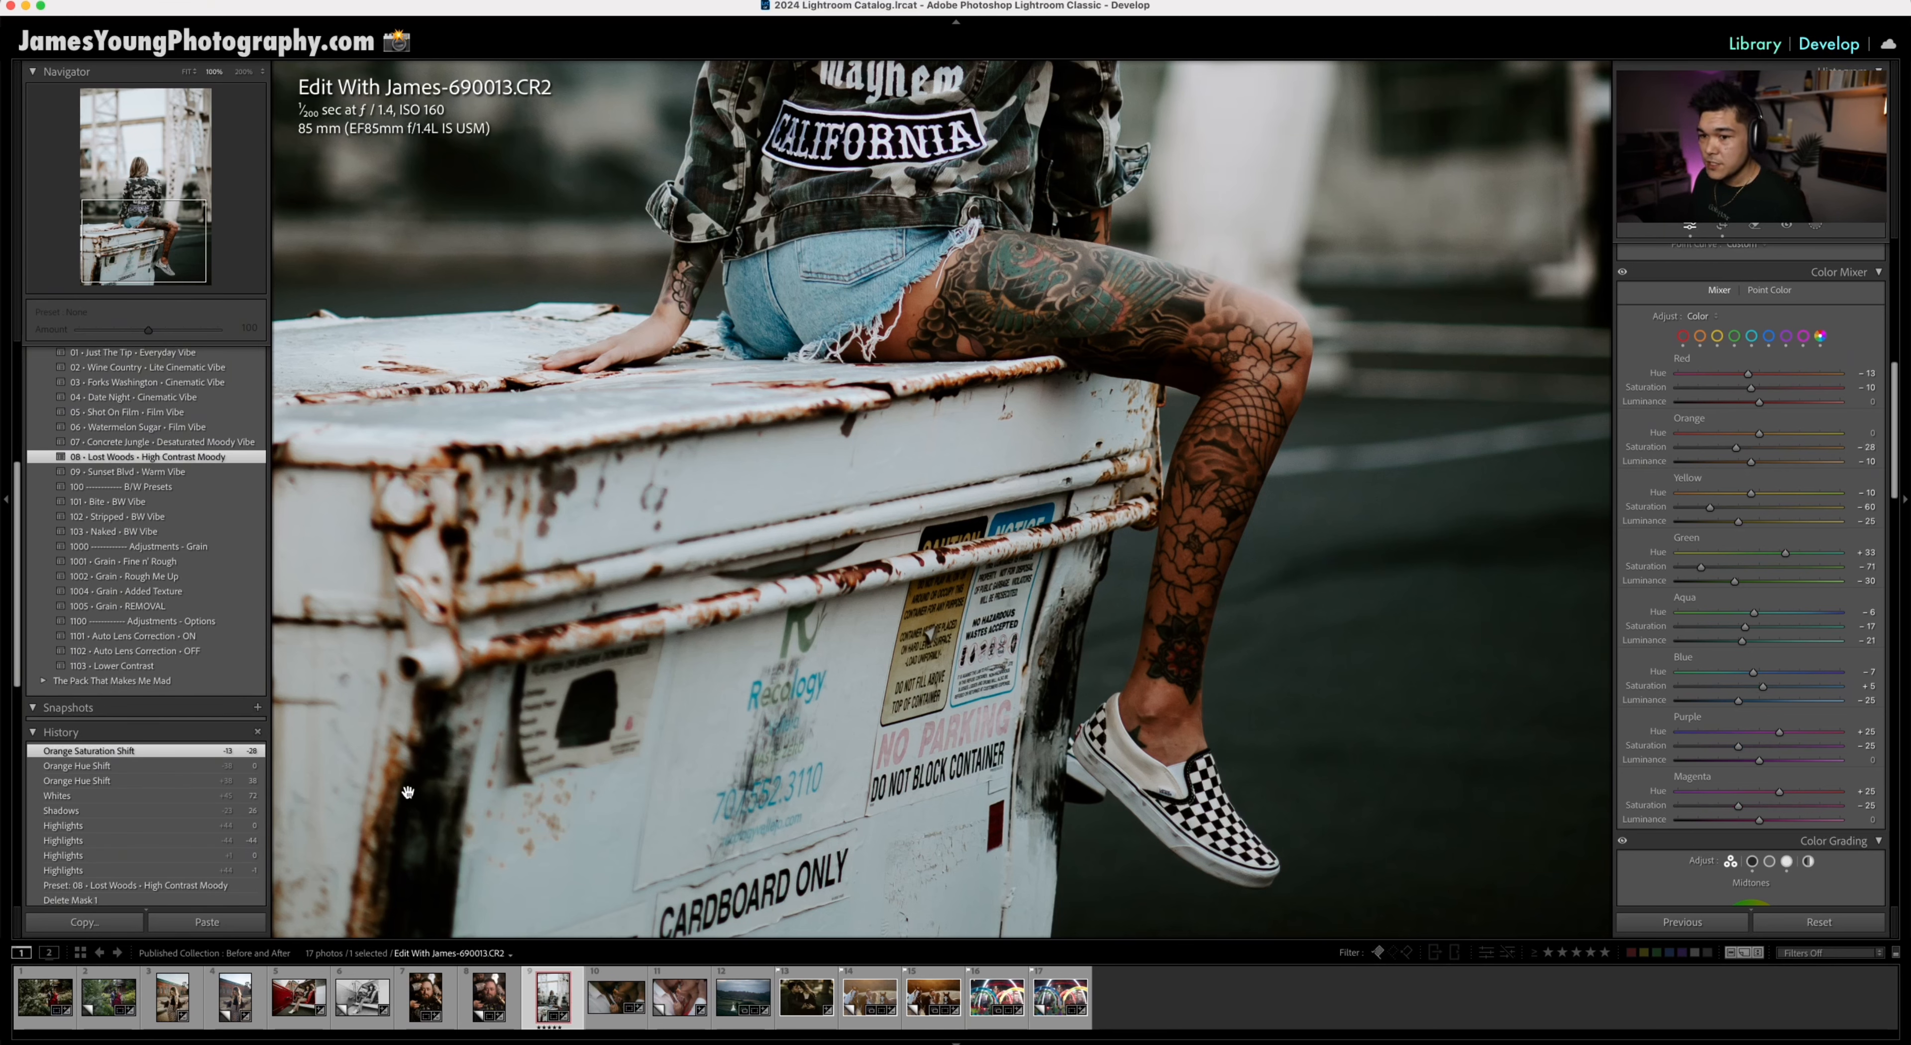
pyautogui.click(253, 796)
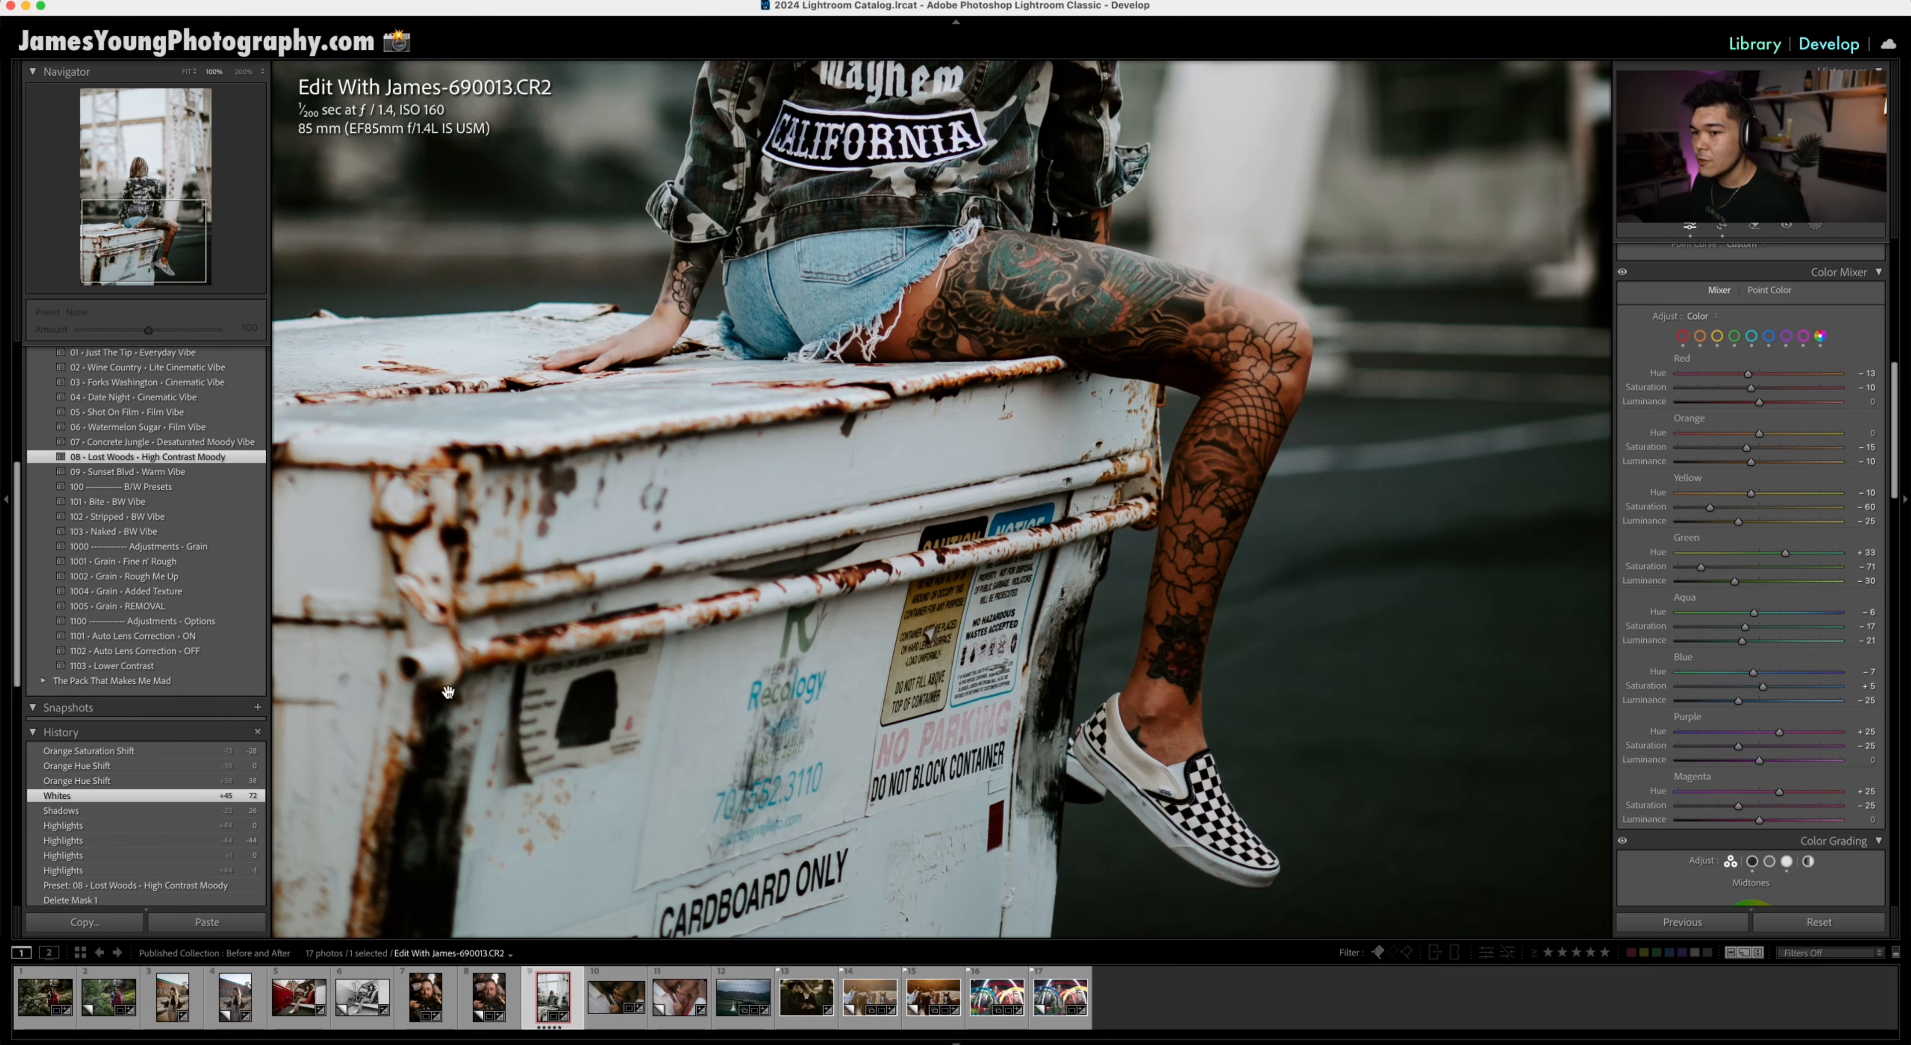
pyautogui.click(739, 398)
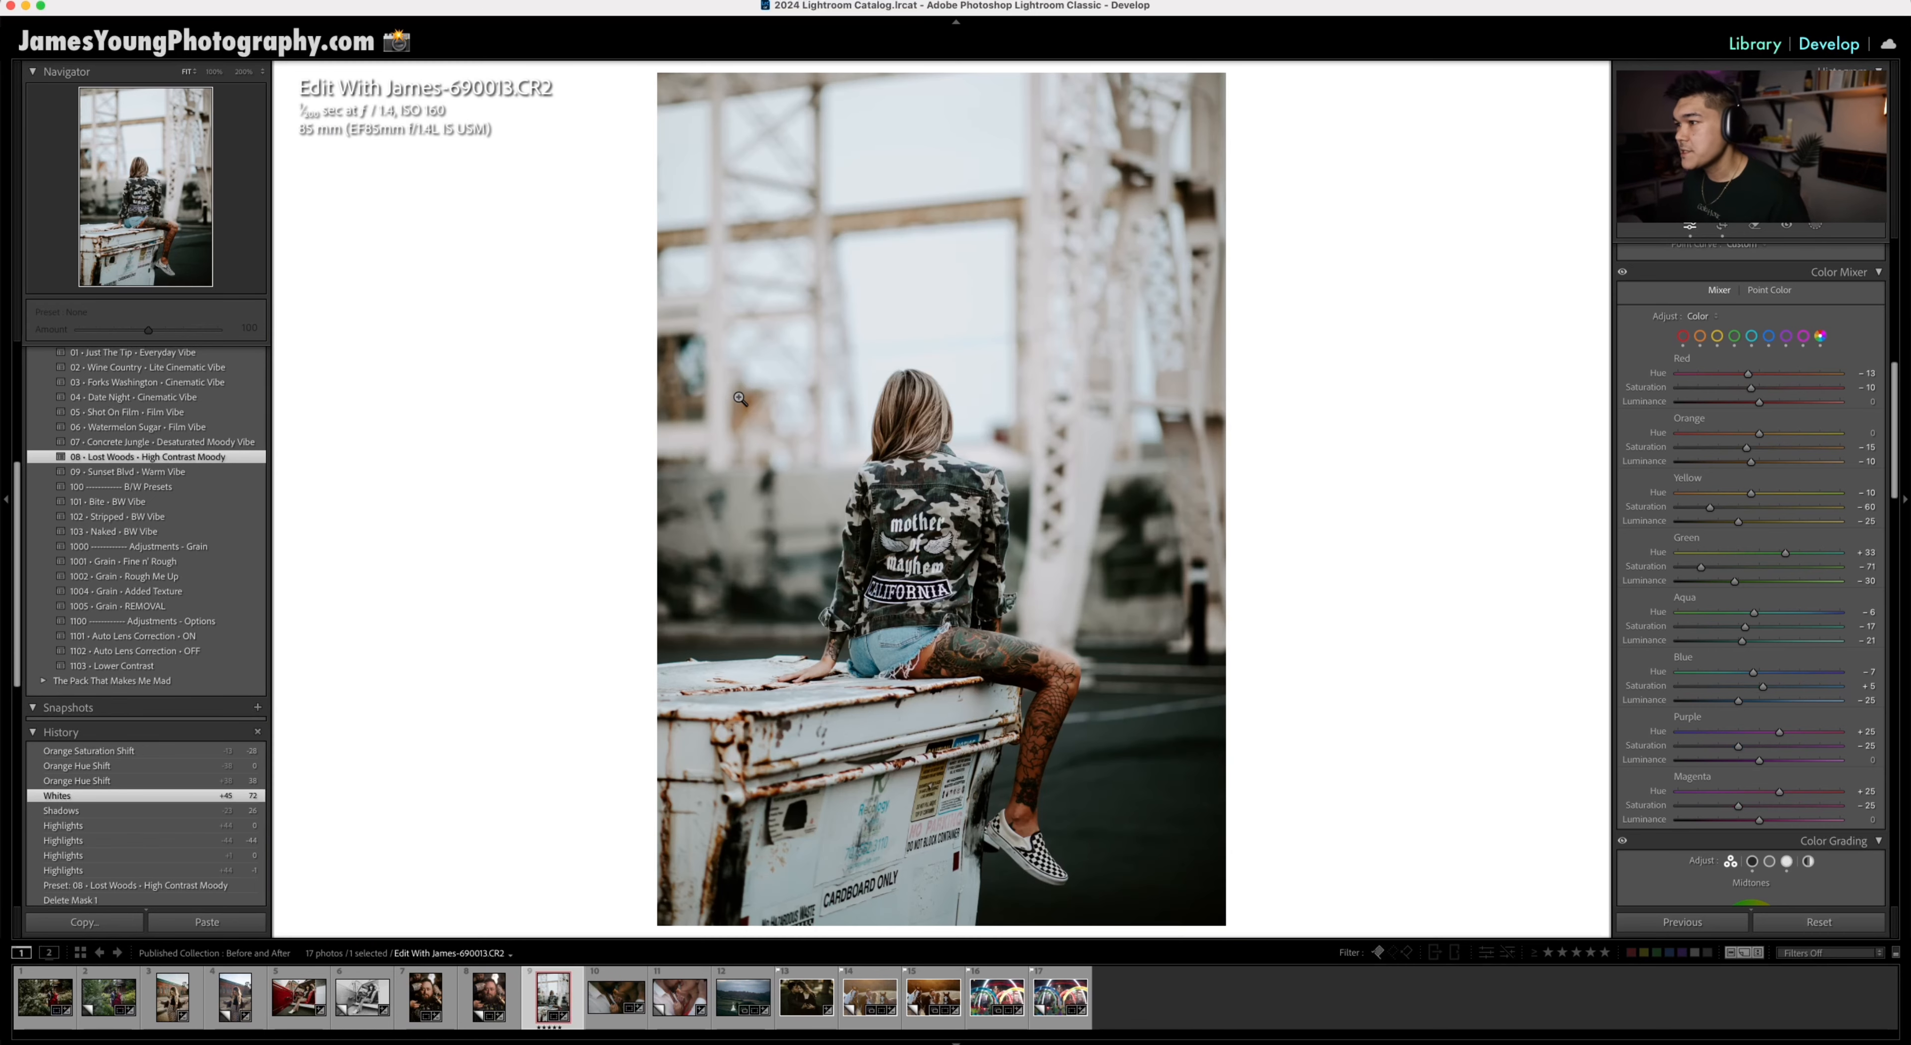
pyautogui.click(240, 752)
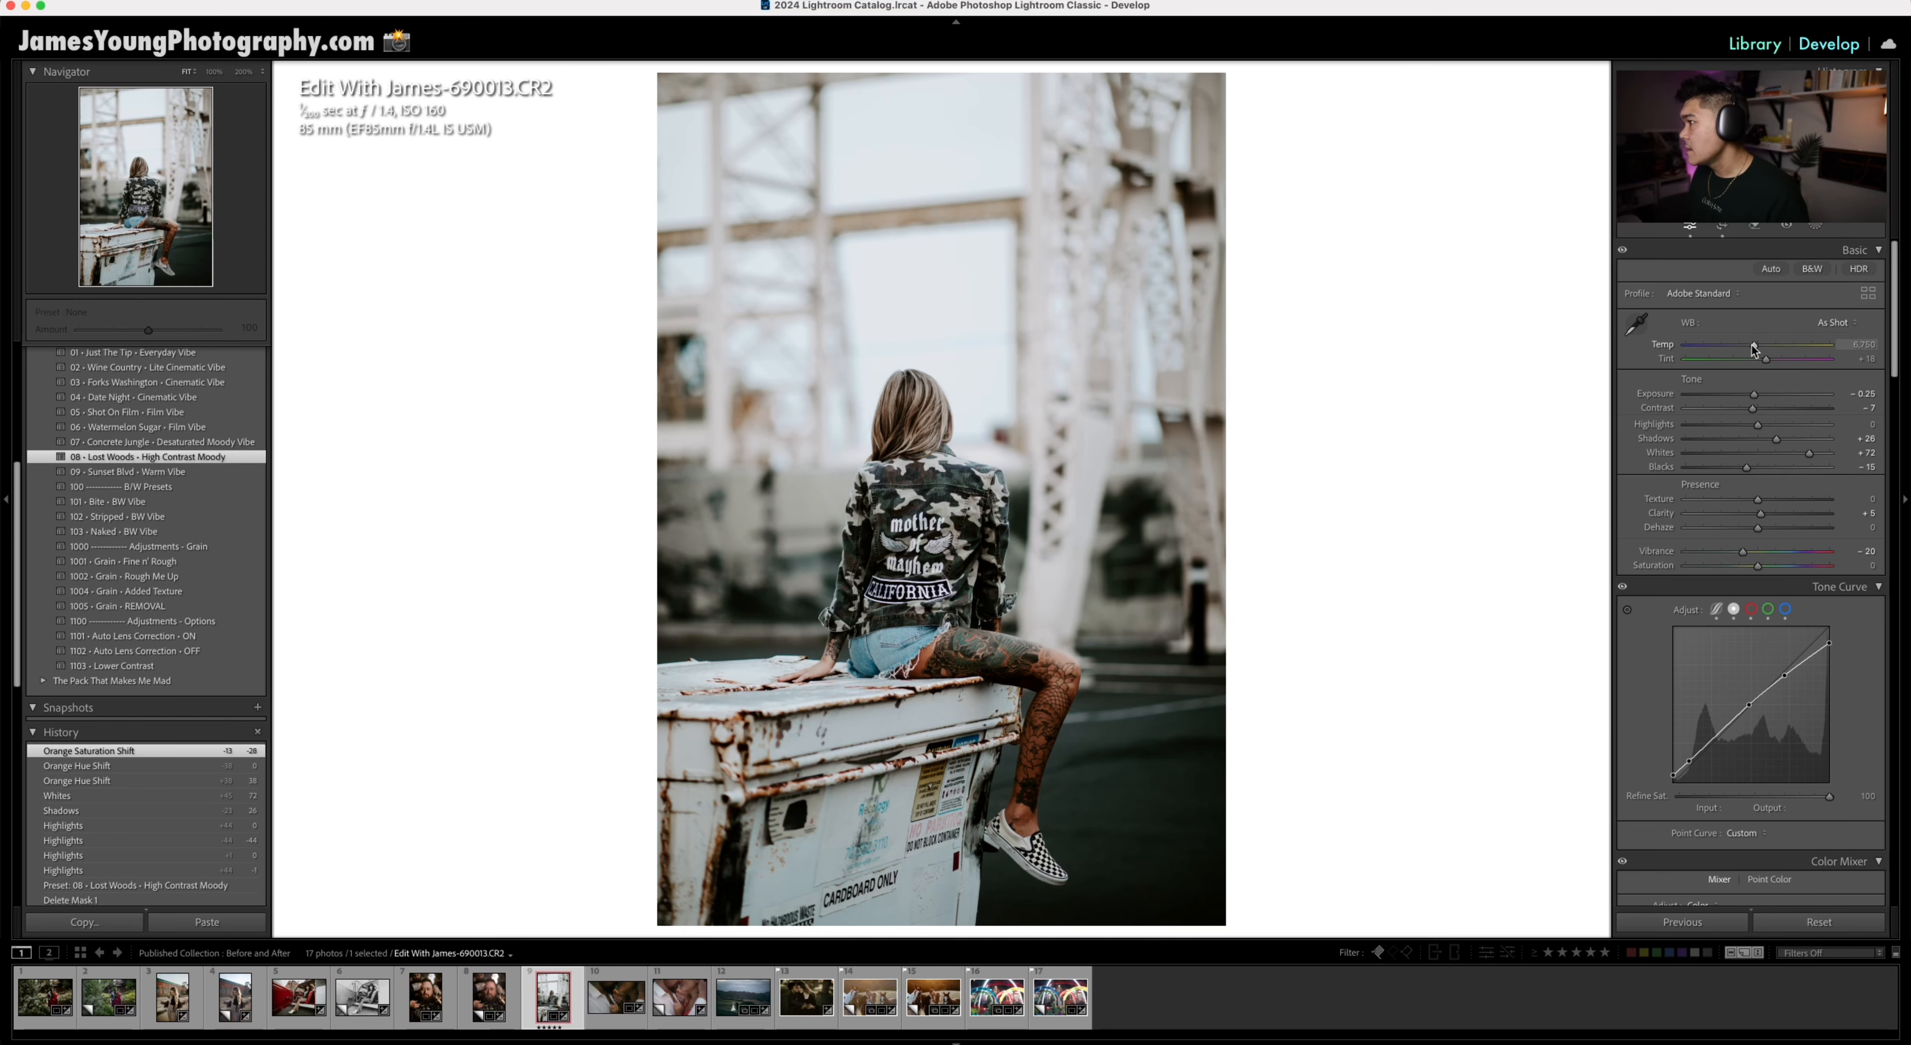
# Step: Try the white balance temperature at its cool and warm extremes, up to 50,000, and return to a neutral look
pyautogui.moveTo(1754, 347); pyautogui.dragTo(1799, 342)
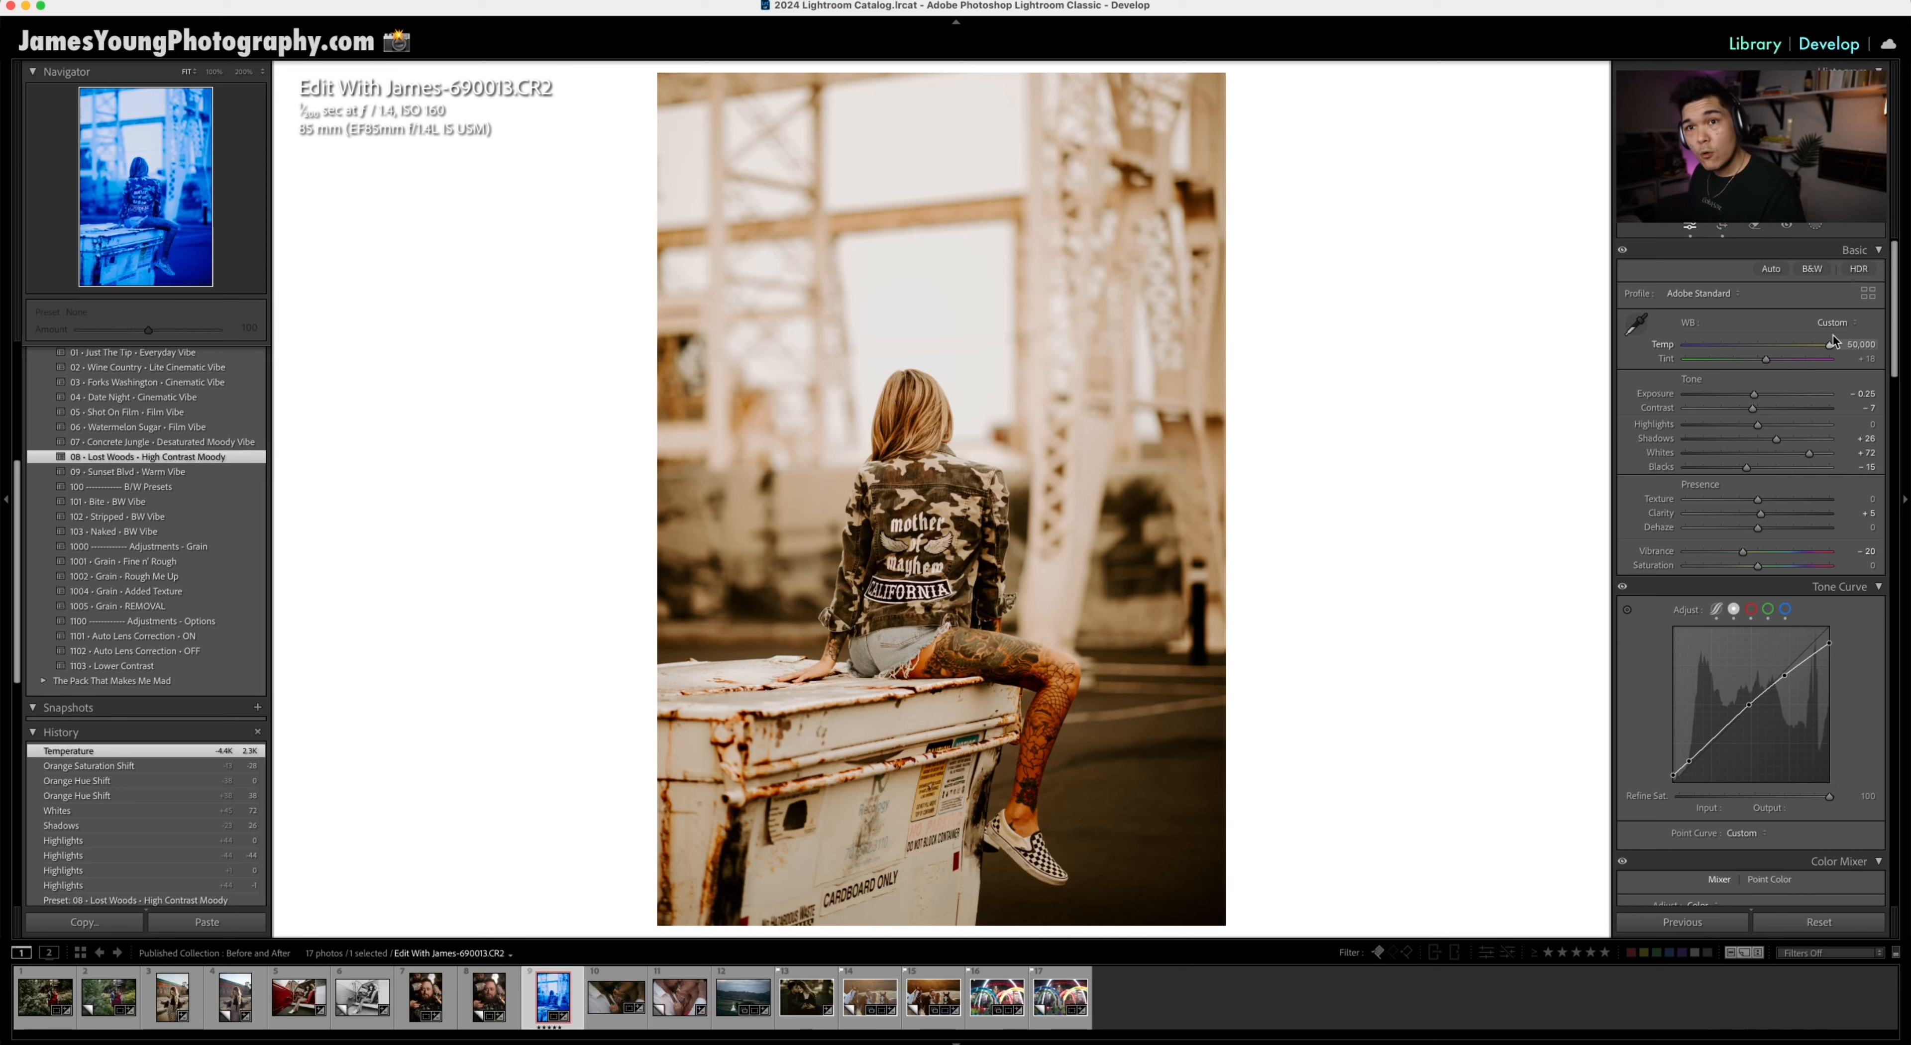
pyautogui.moveTo(1833, 335); pyautogui.dragTo(1769, 345)
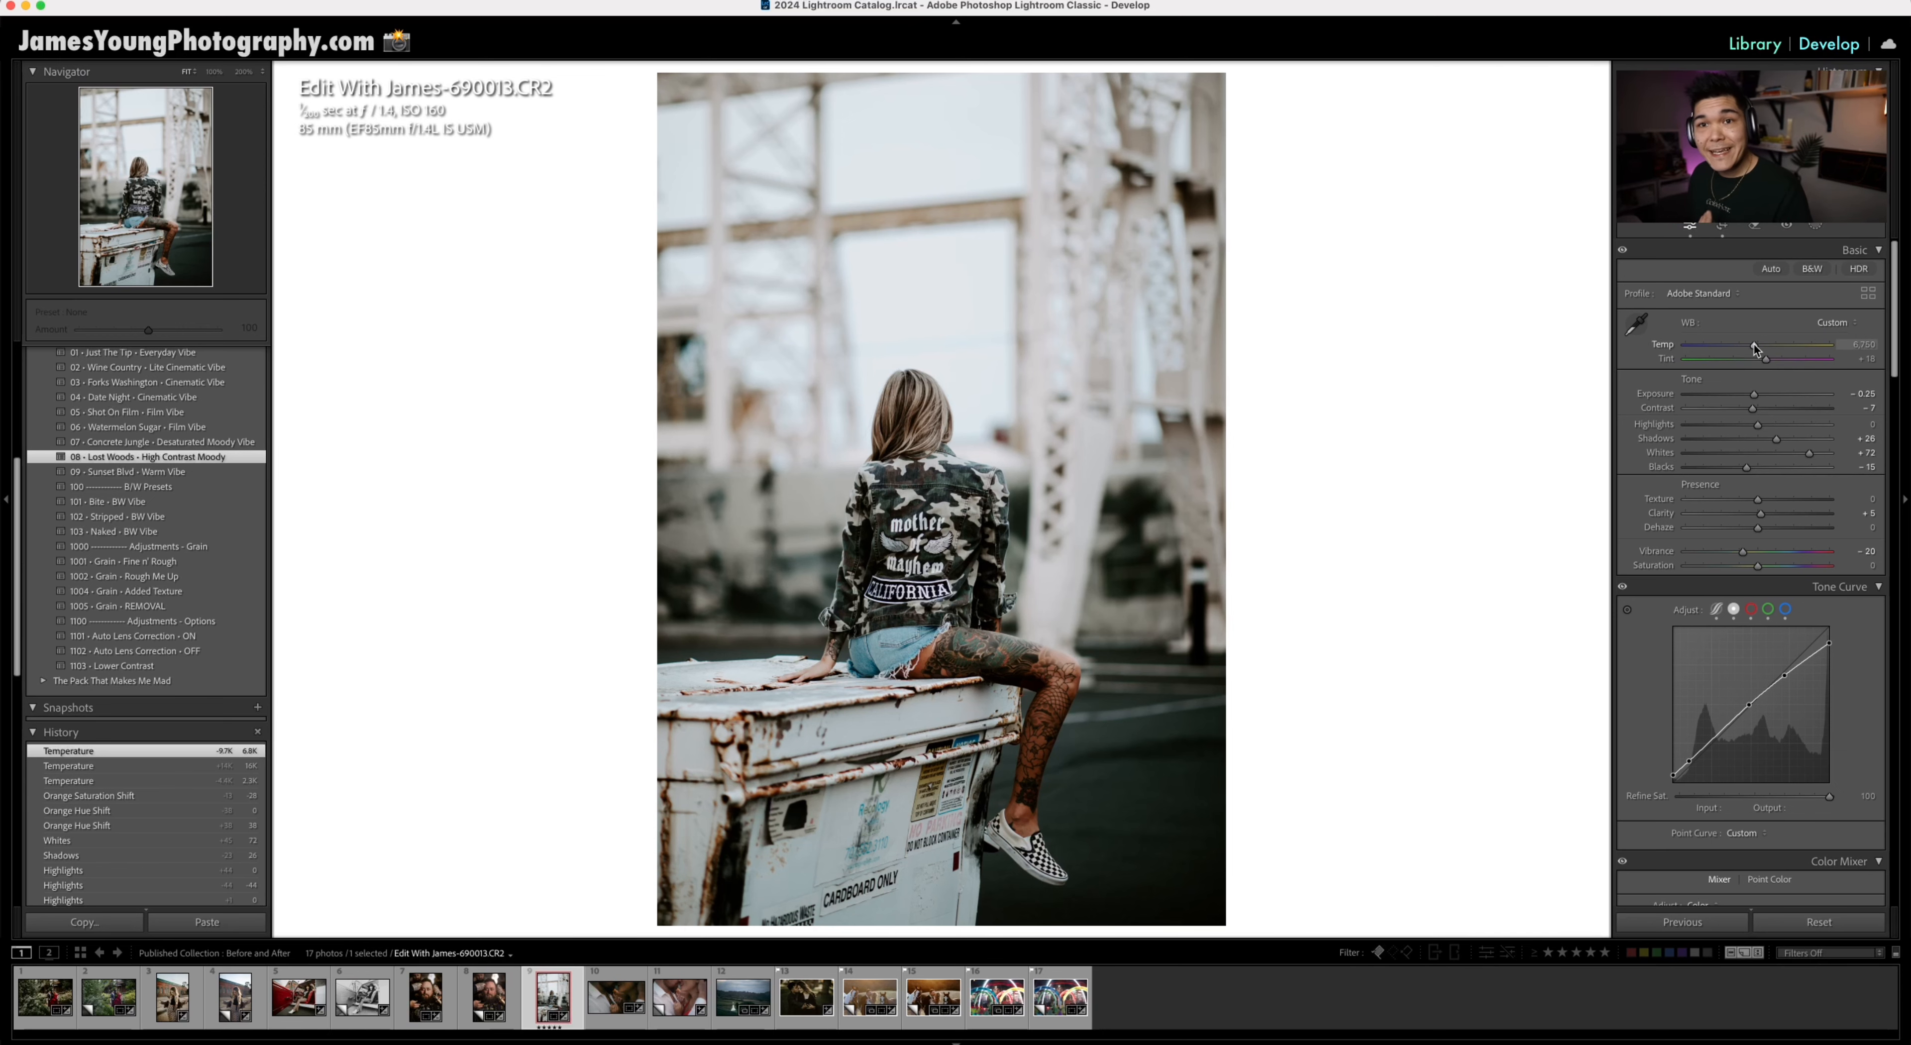
# Step: Warm the white balance temperature to 7,955 and compare it with the Orange Saturation history state
pyautogui.moveTo(1755, 345); pyautogui.dragTo(1769, 347)
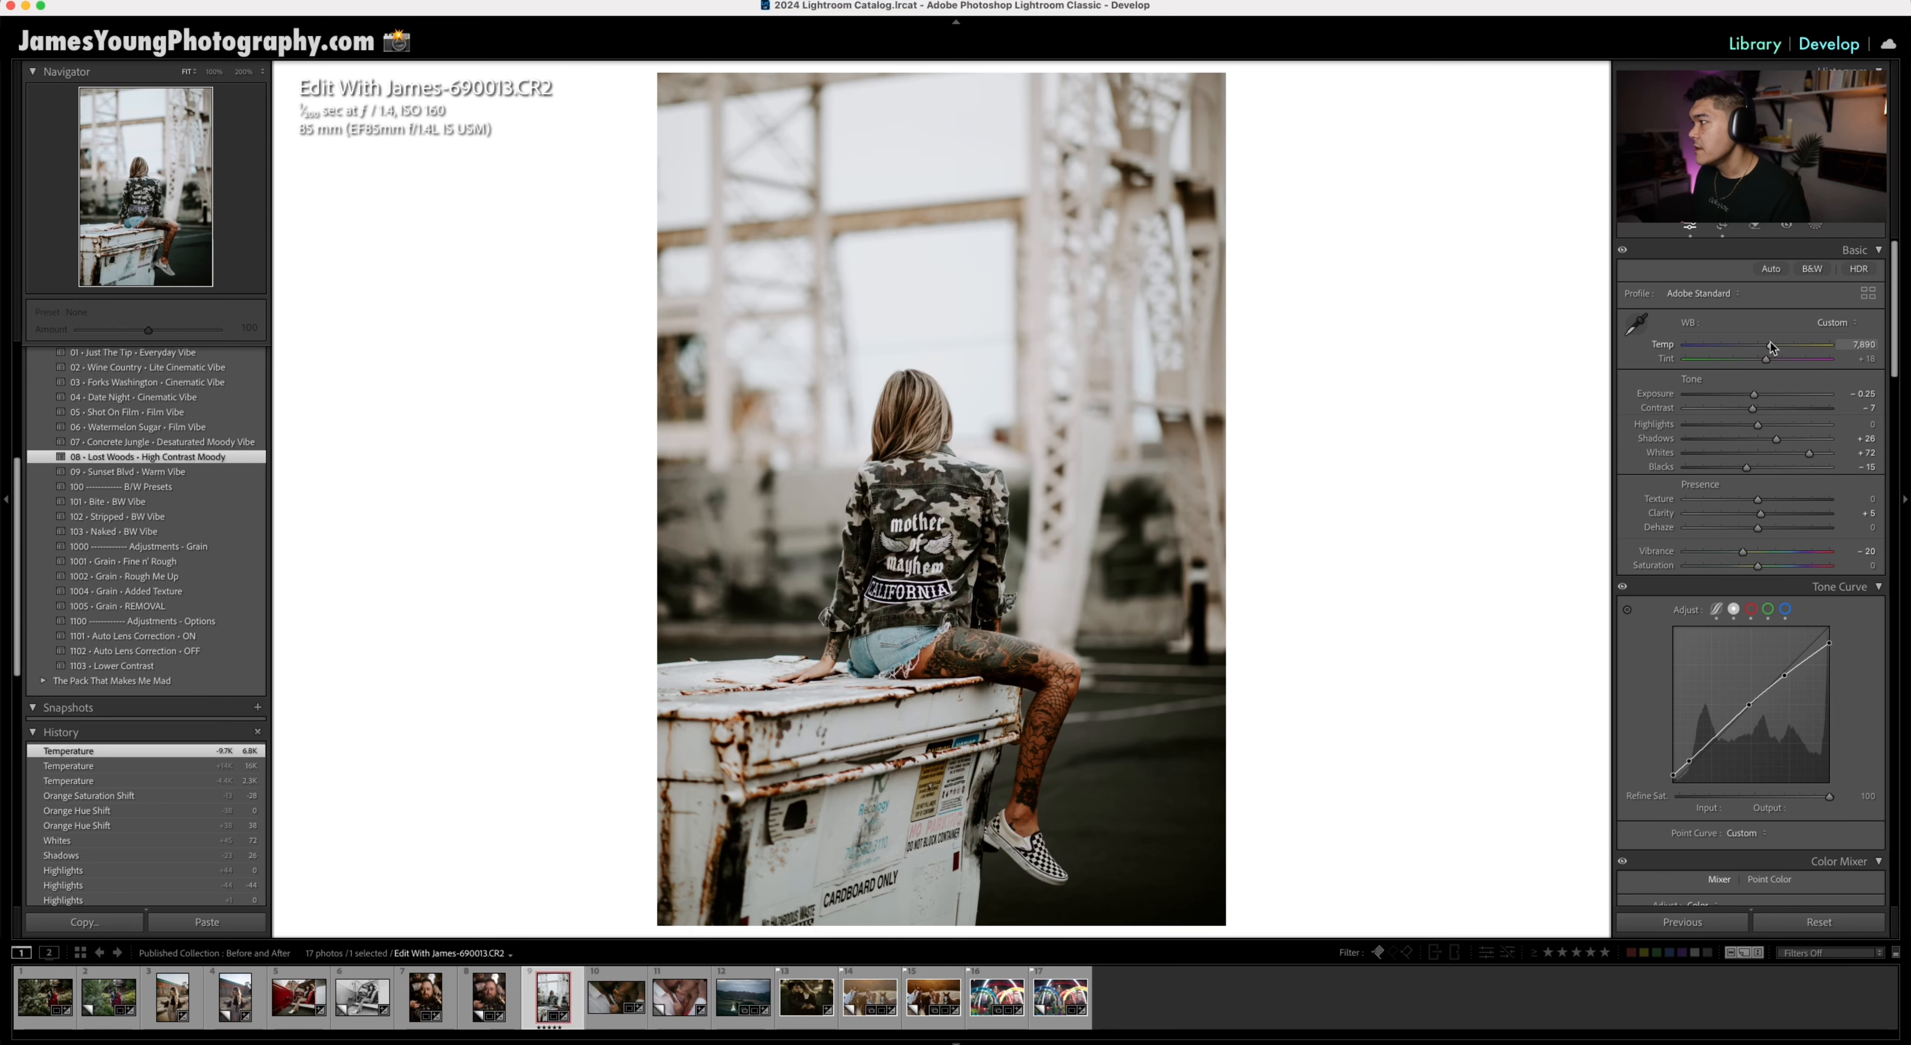
pyautogui.moveTo(1771, 347); pyautogui.dragTo(1772, 347)
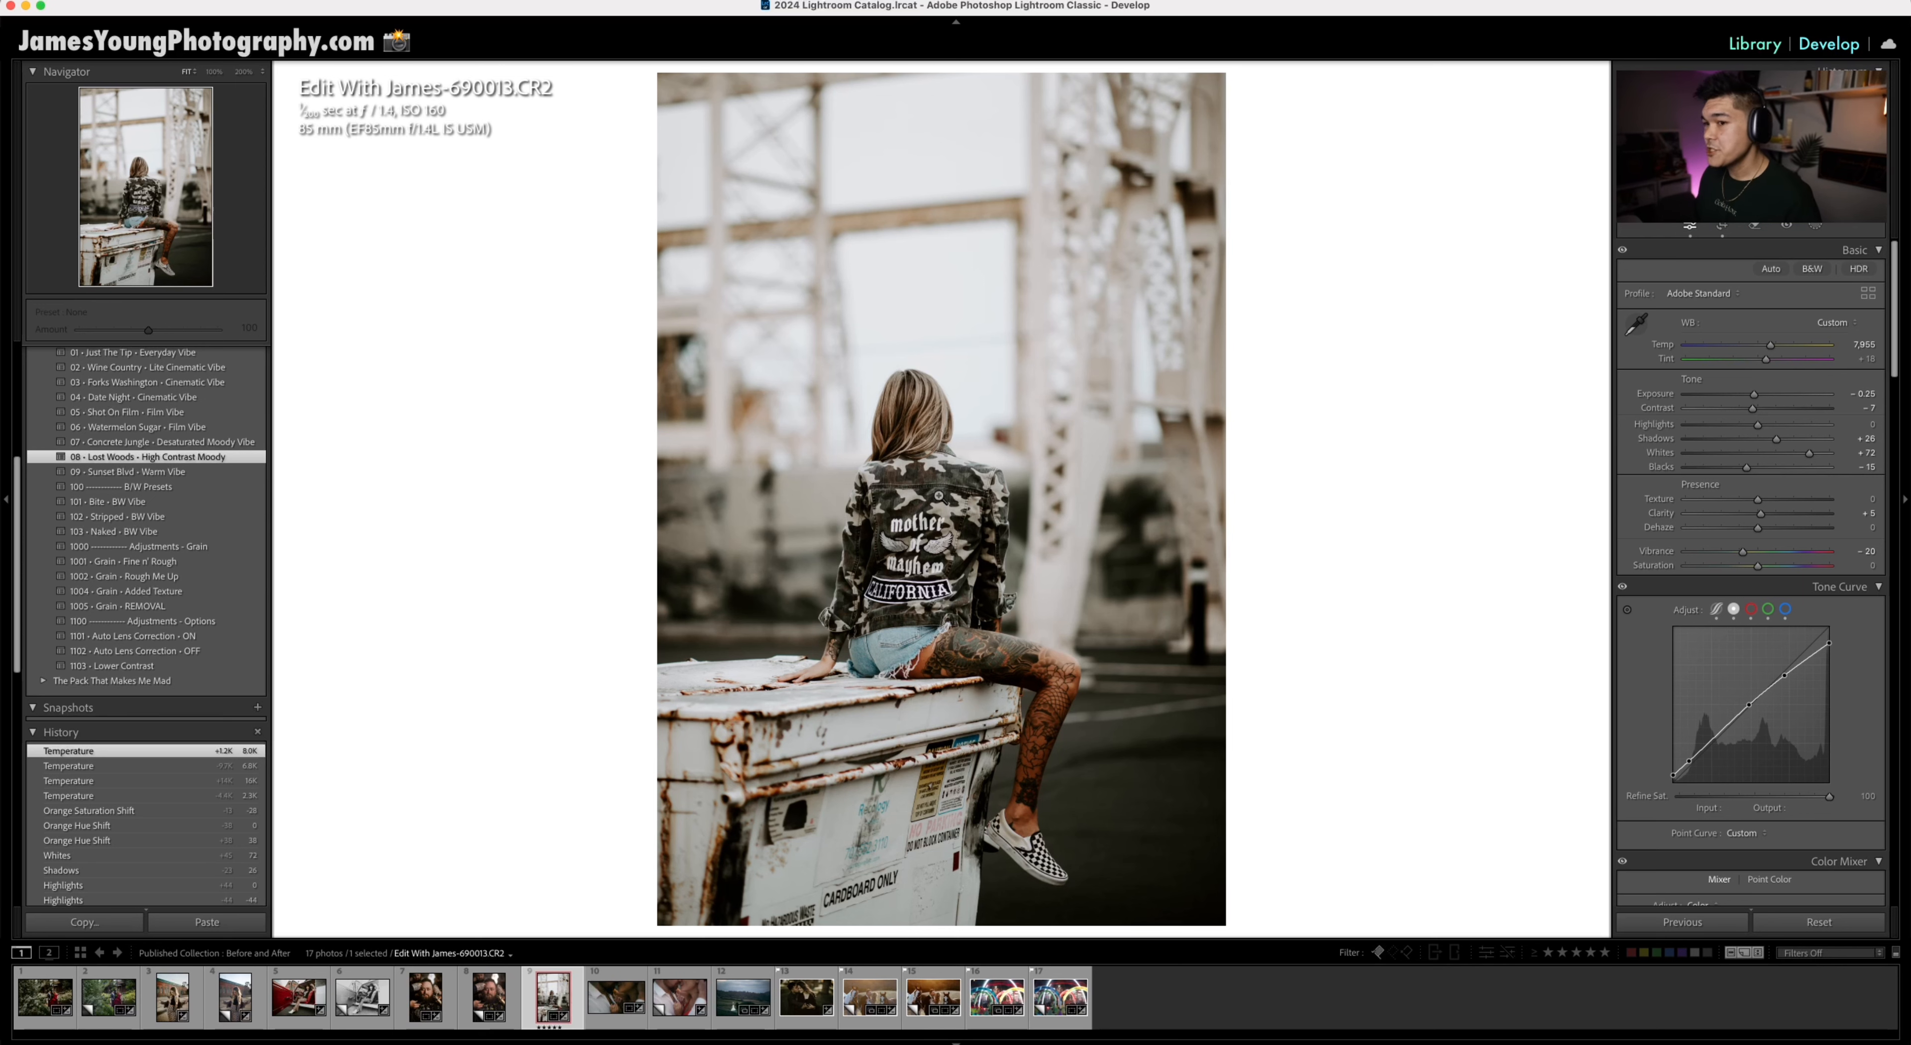
pyautogui.click(255, 812)
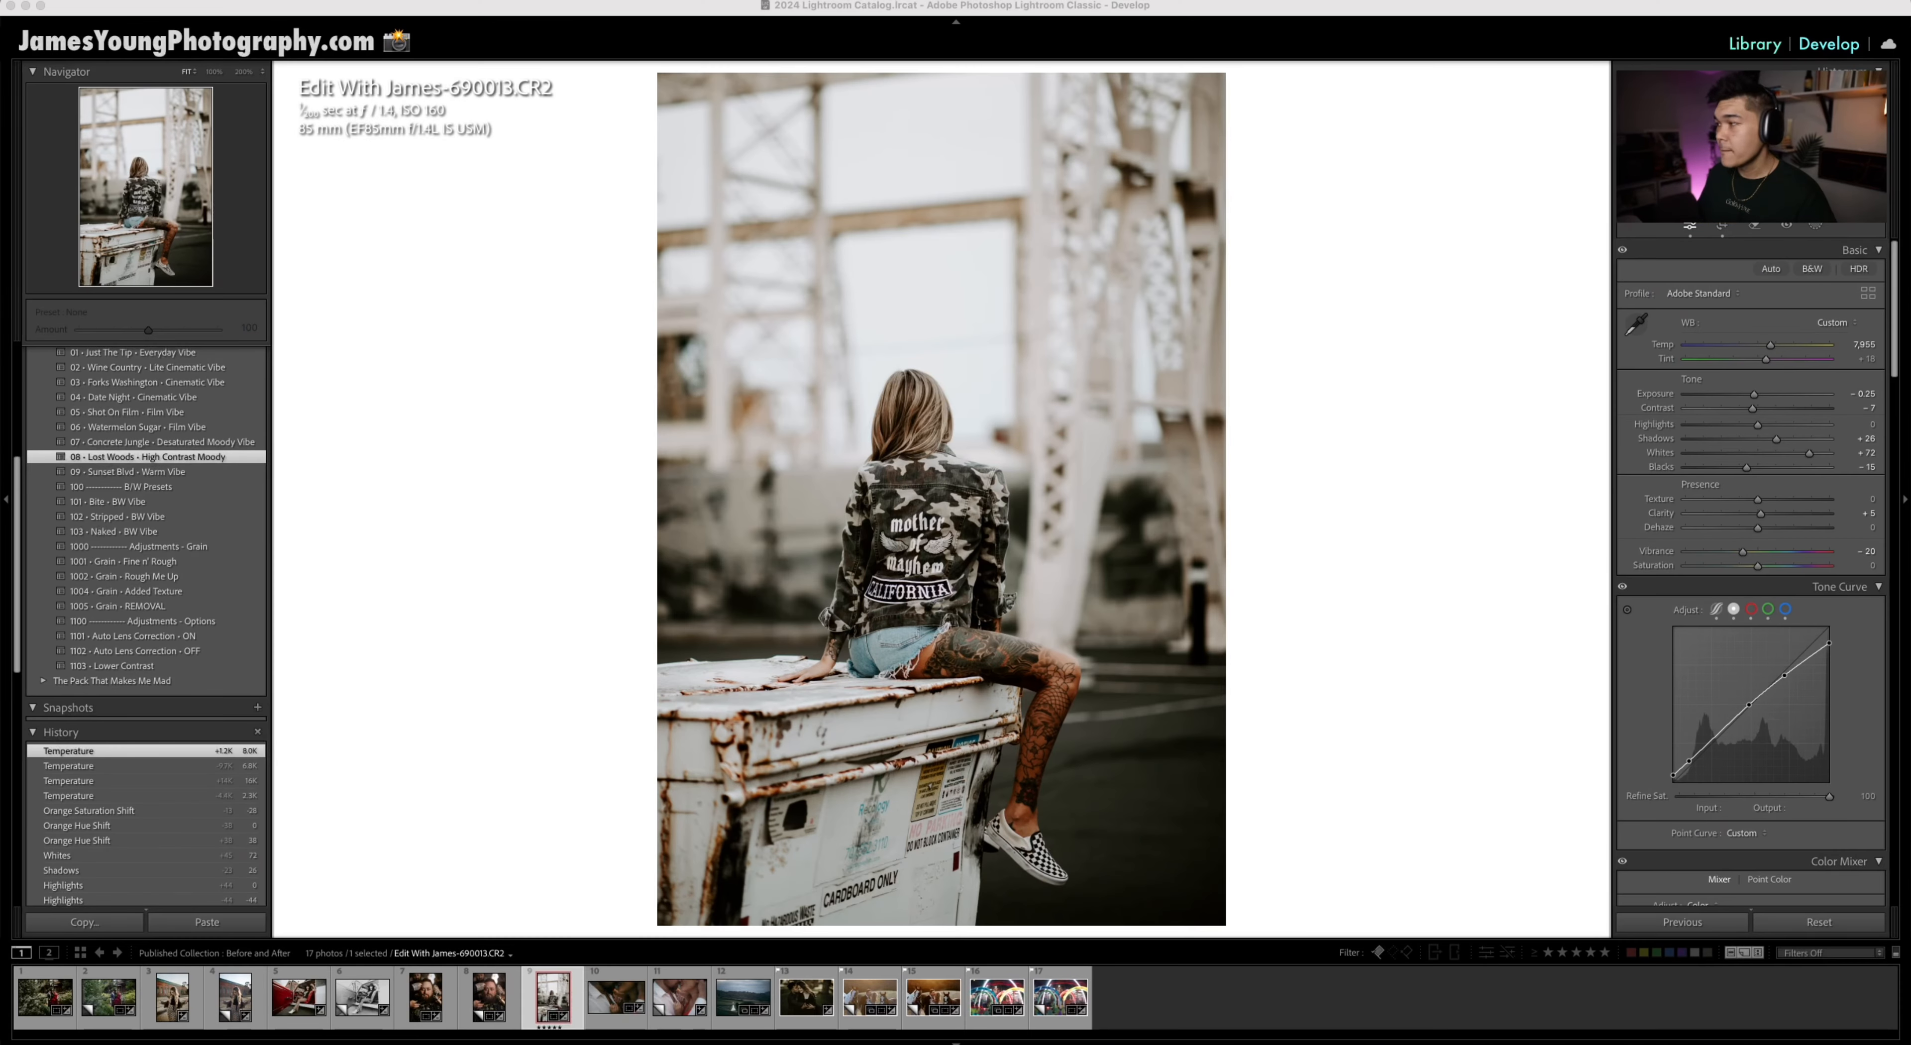
pyautogui.click(949, 358)
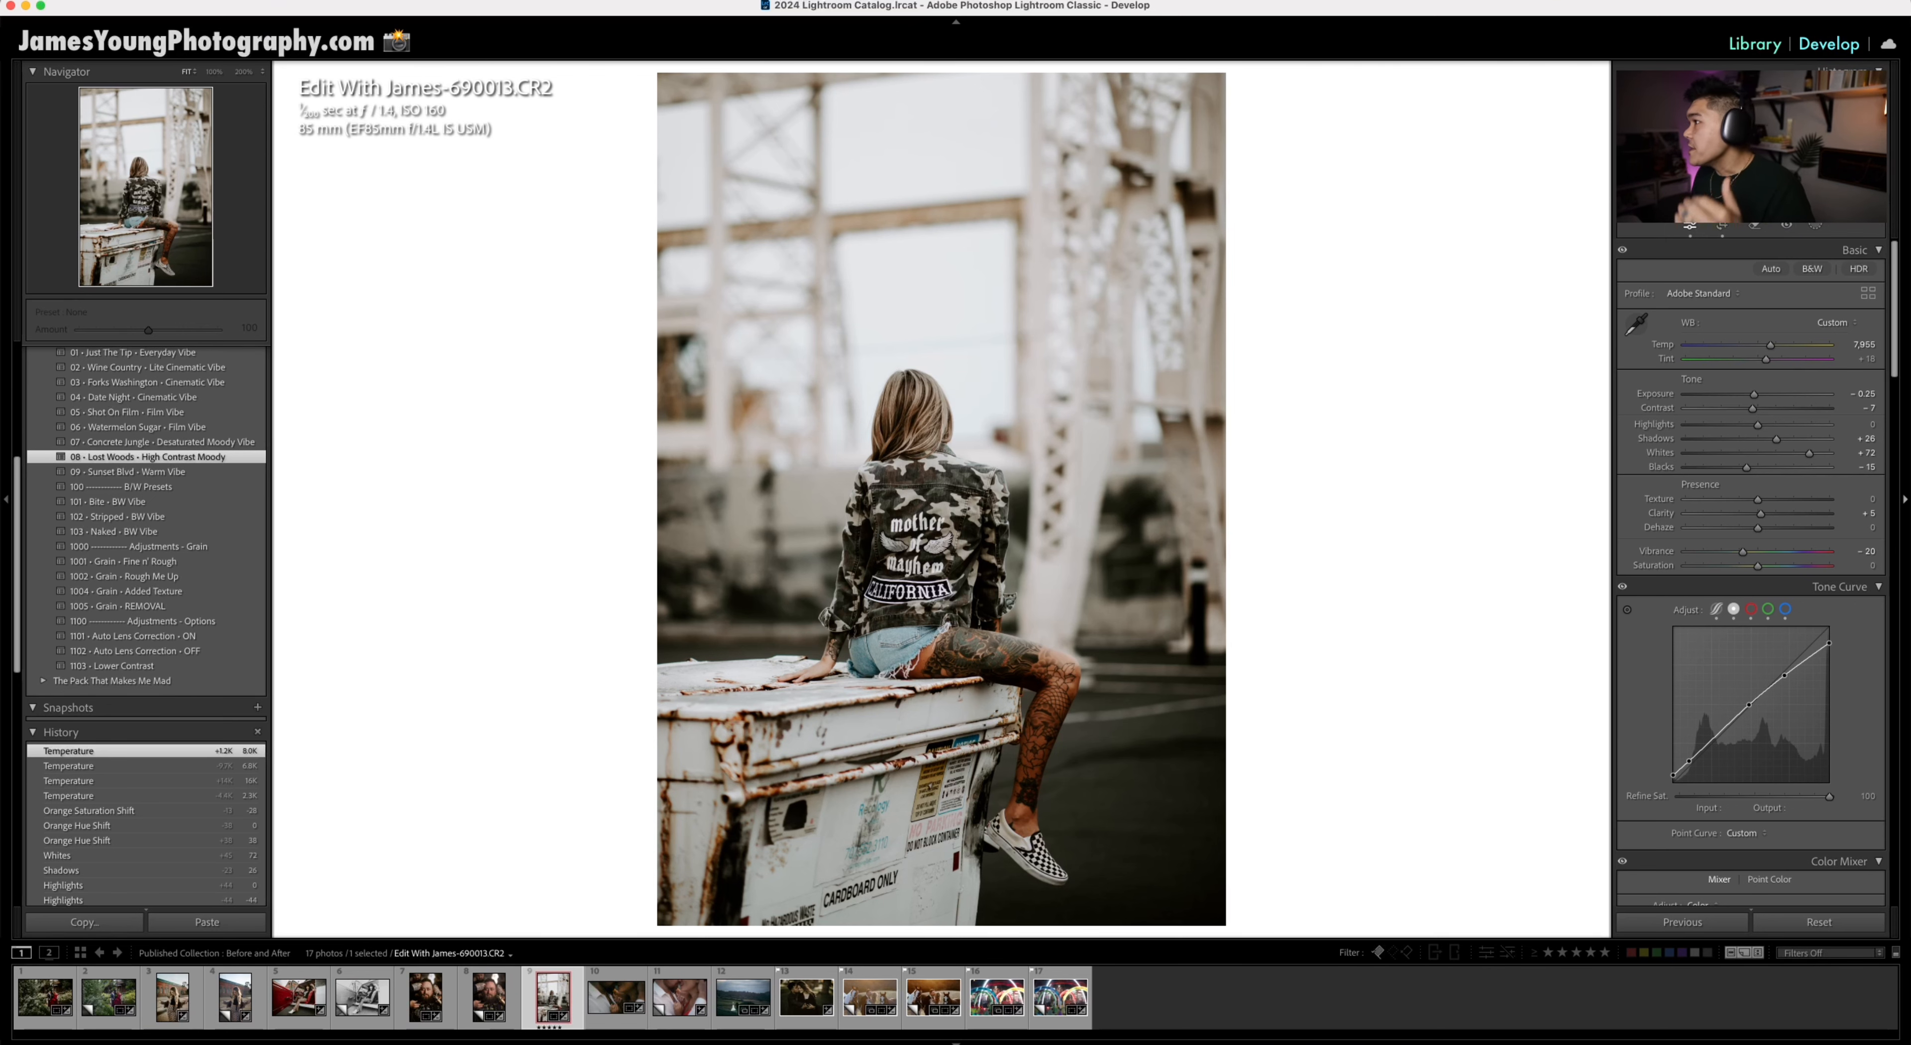
# Step: Add a Background mask with its overlay hidden and lower its exposure to -0.10
pyautogui.click(1815, 227)
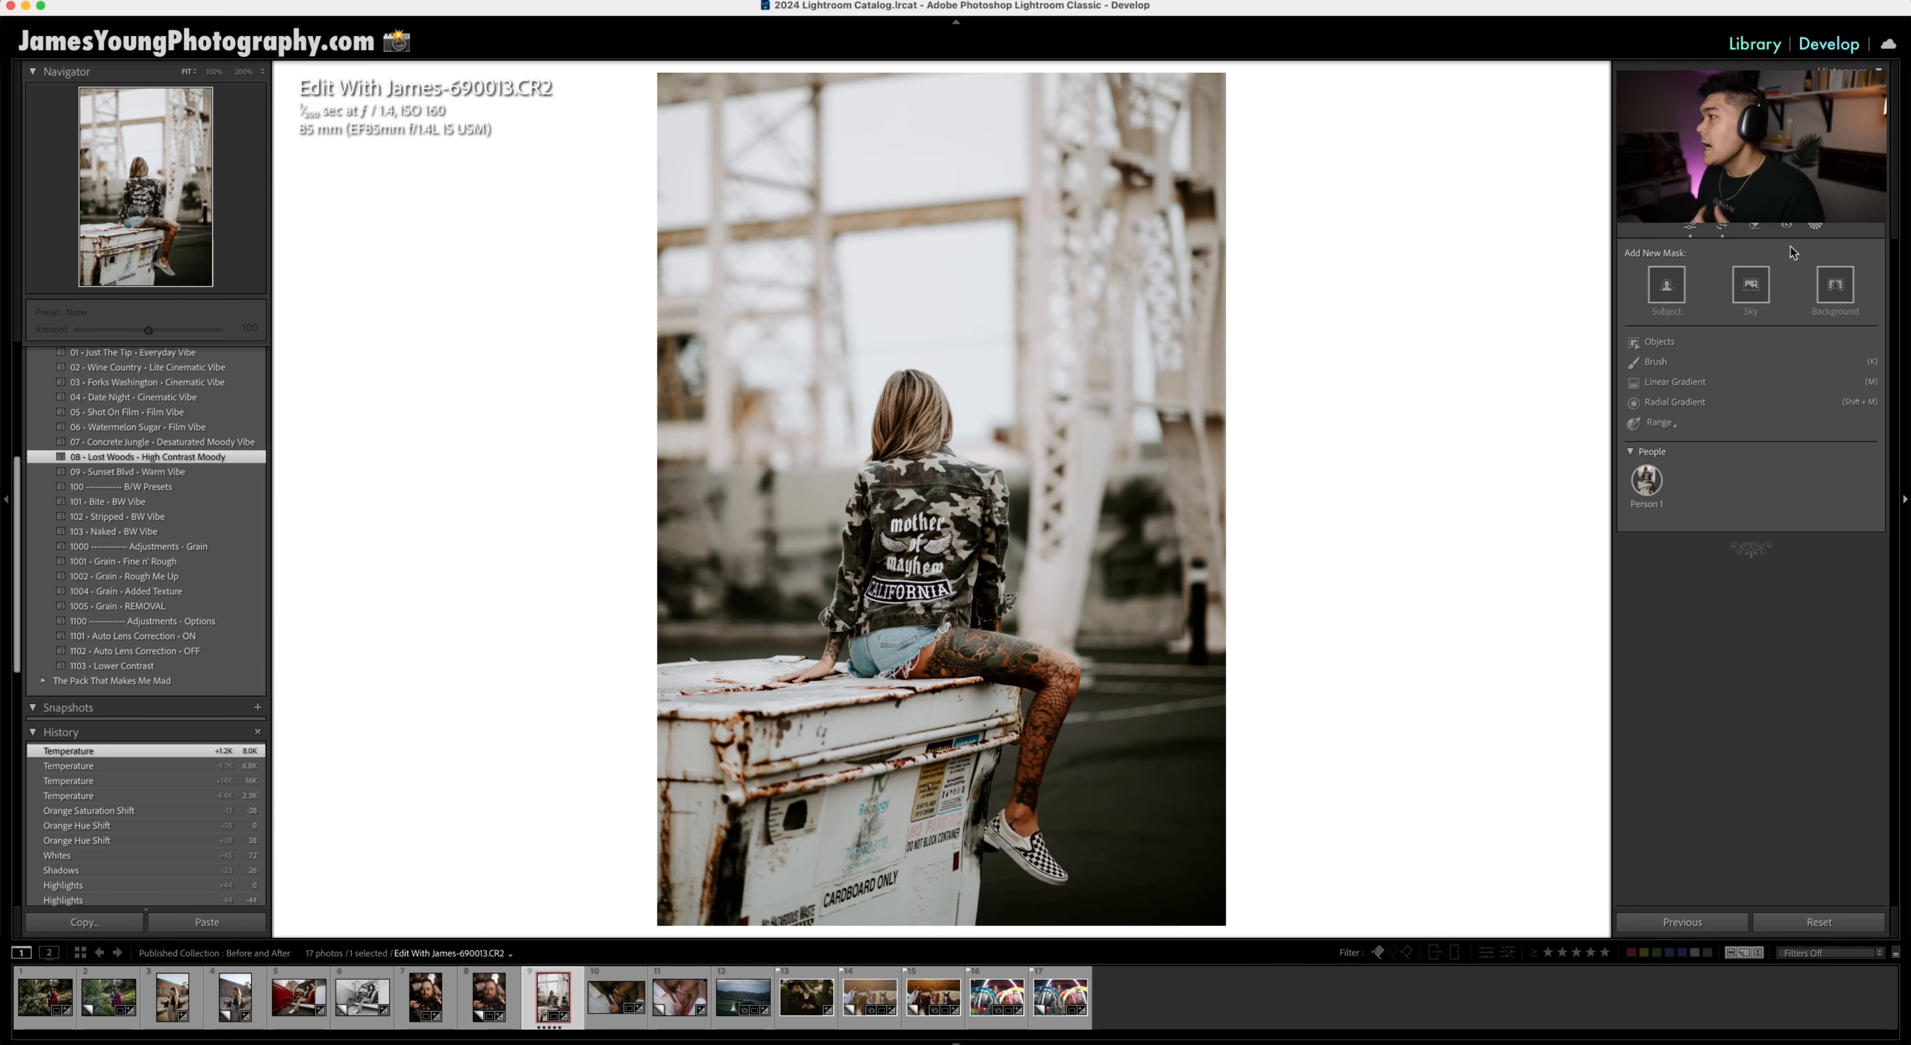
pyautogui.click(1834, 286)
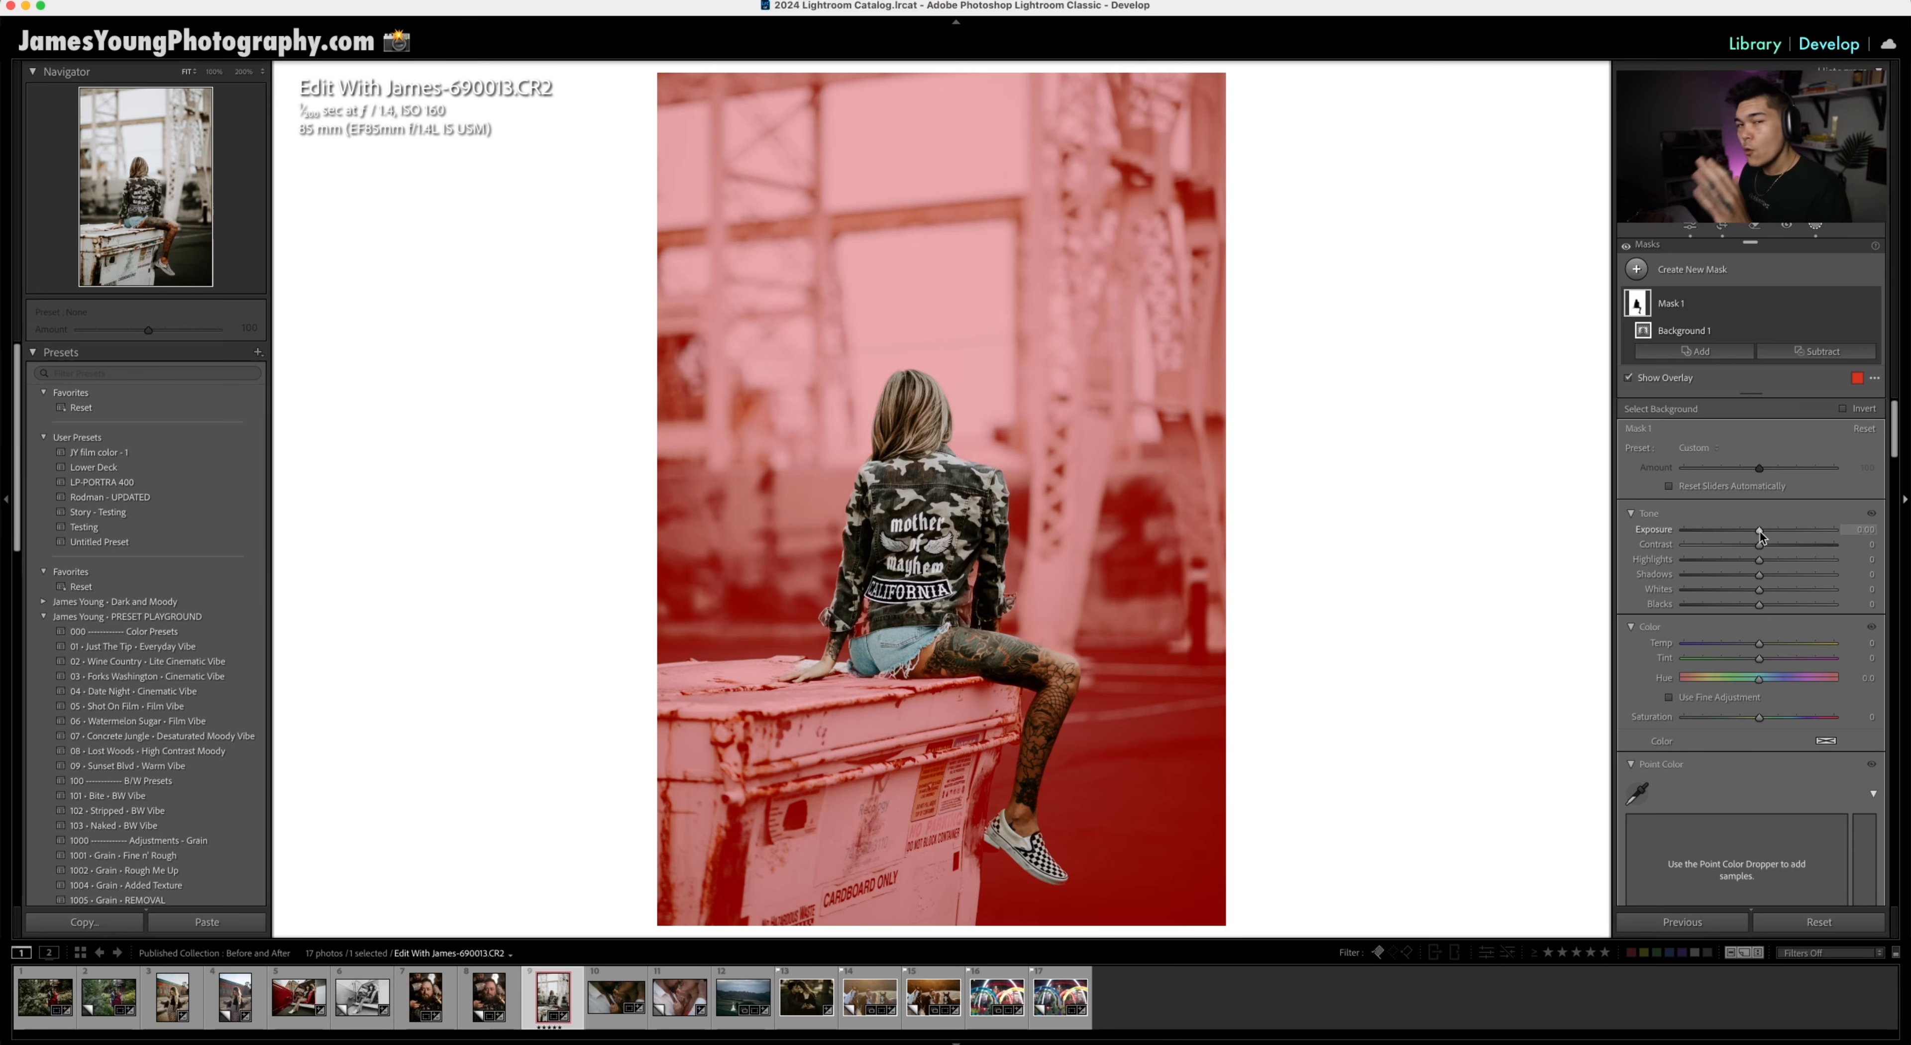
pyautogui.press('o')
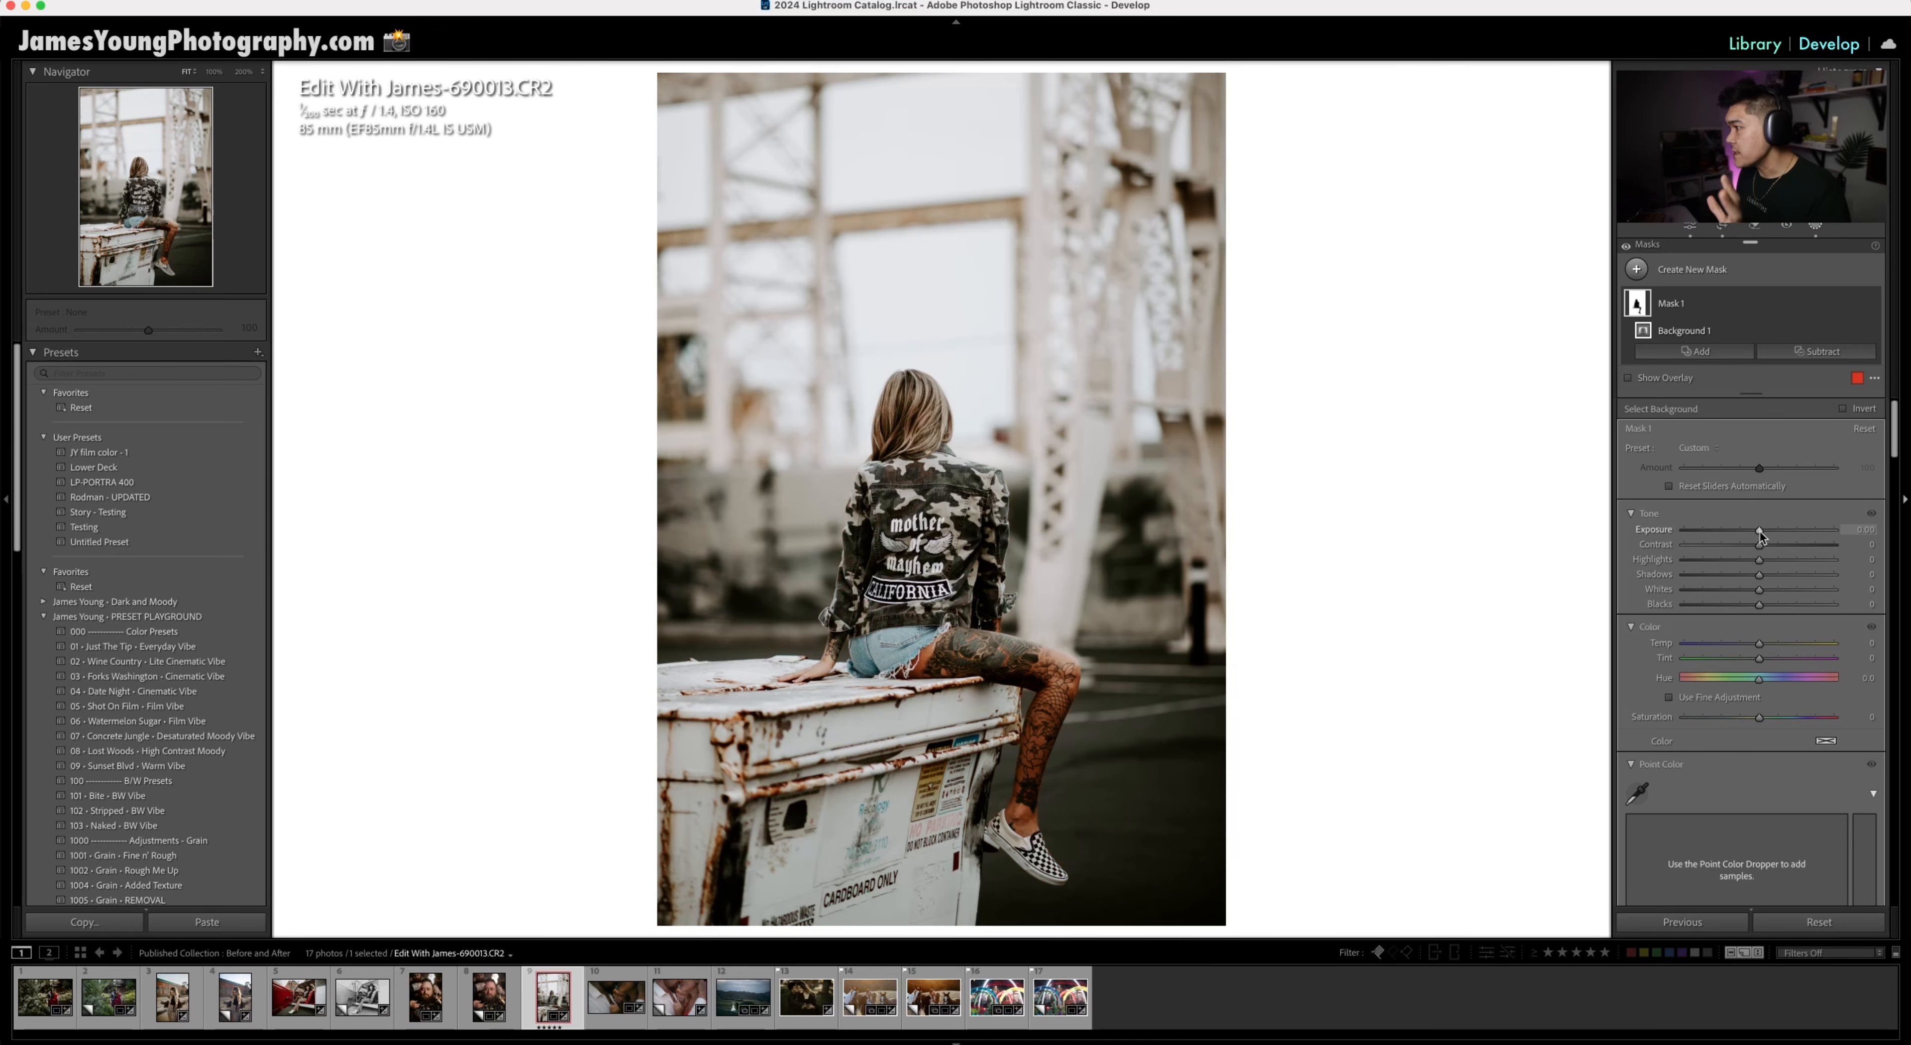
pyautogui.moveTo(1760, 532); pyautogui.dragTo(1759, 532)
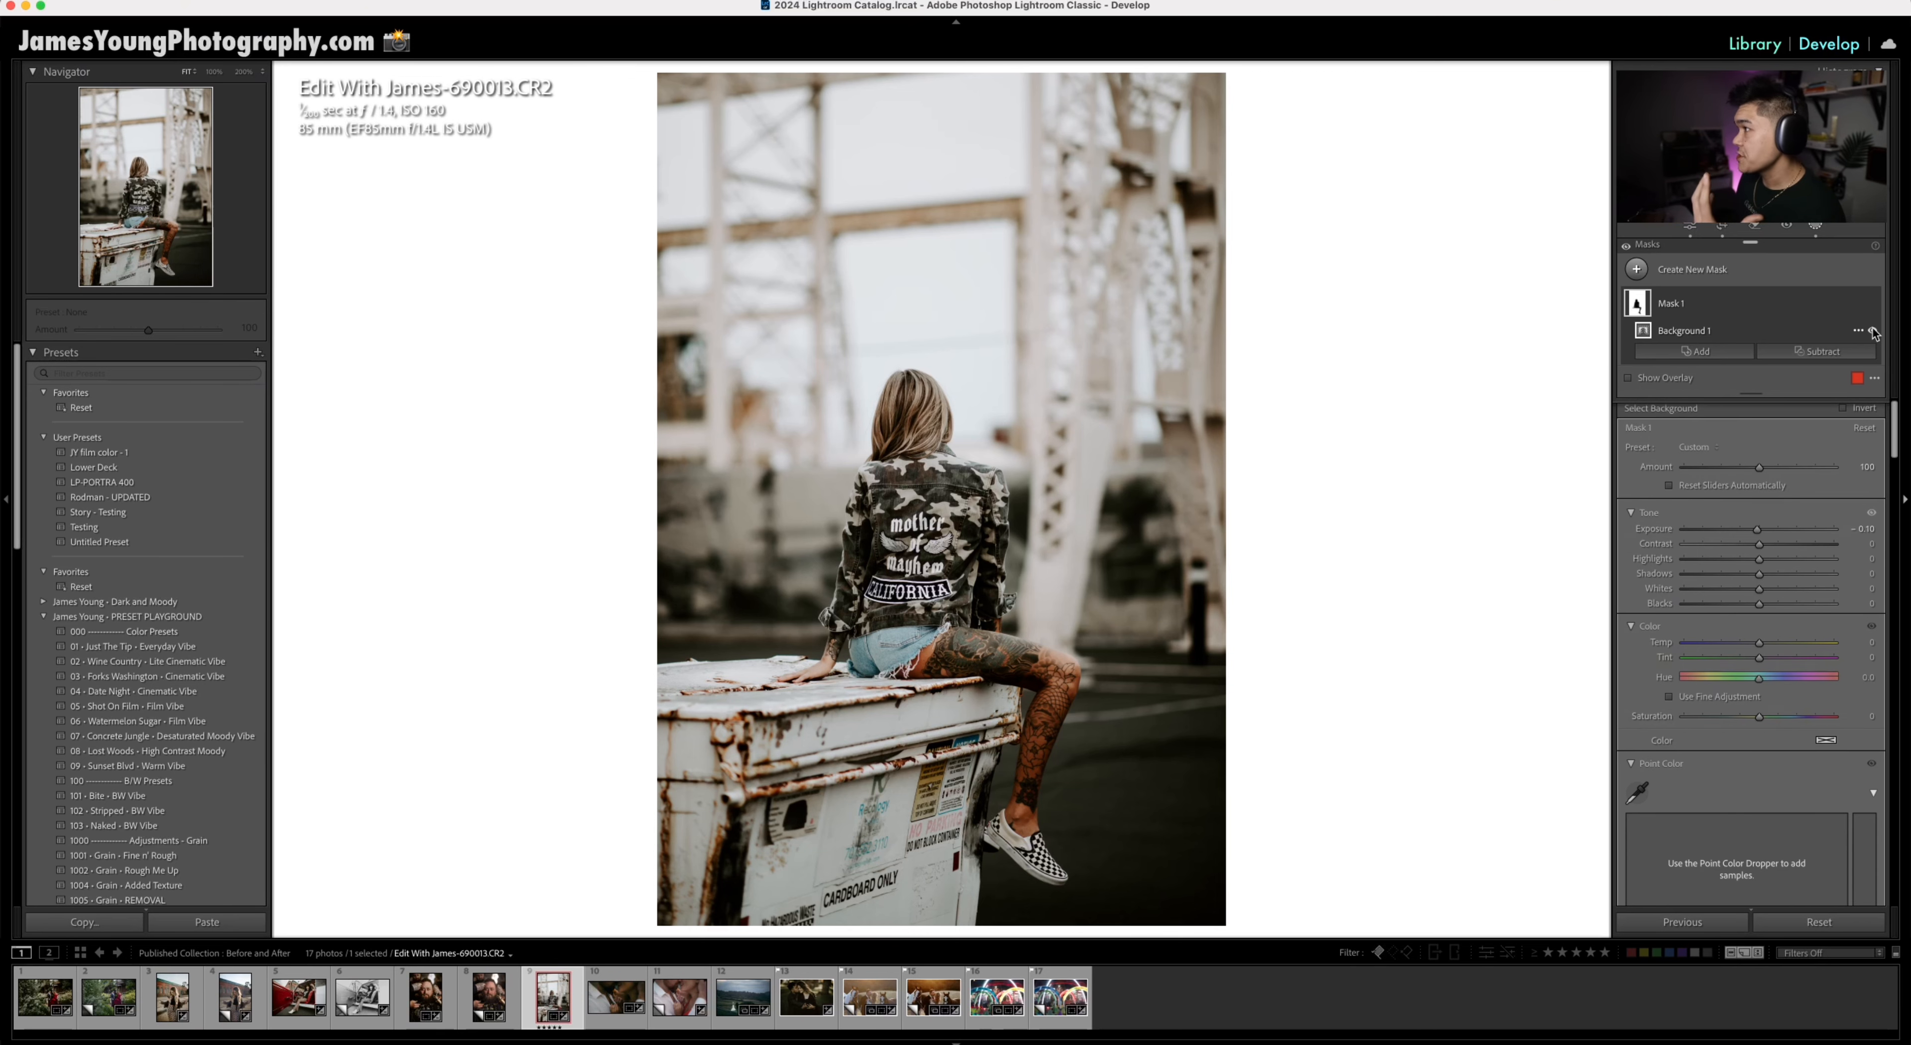
pyautogui.click(1873, 332)
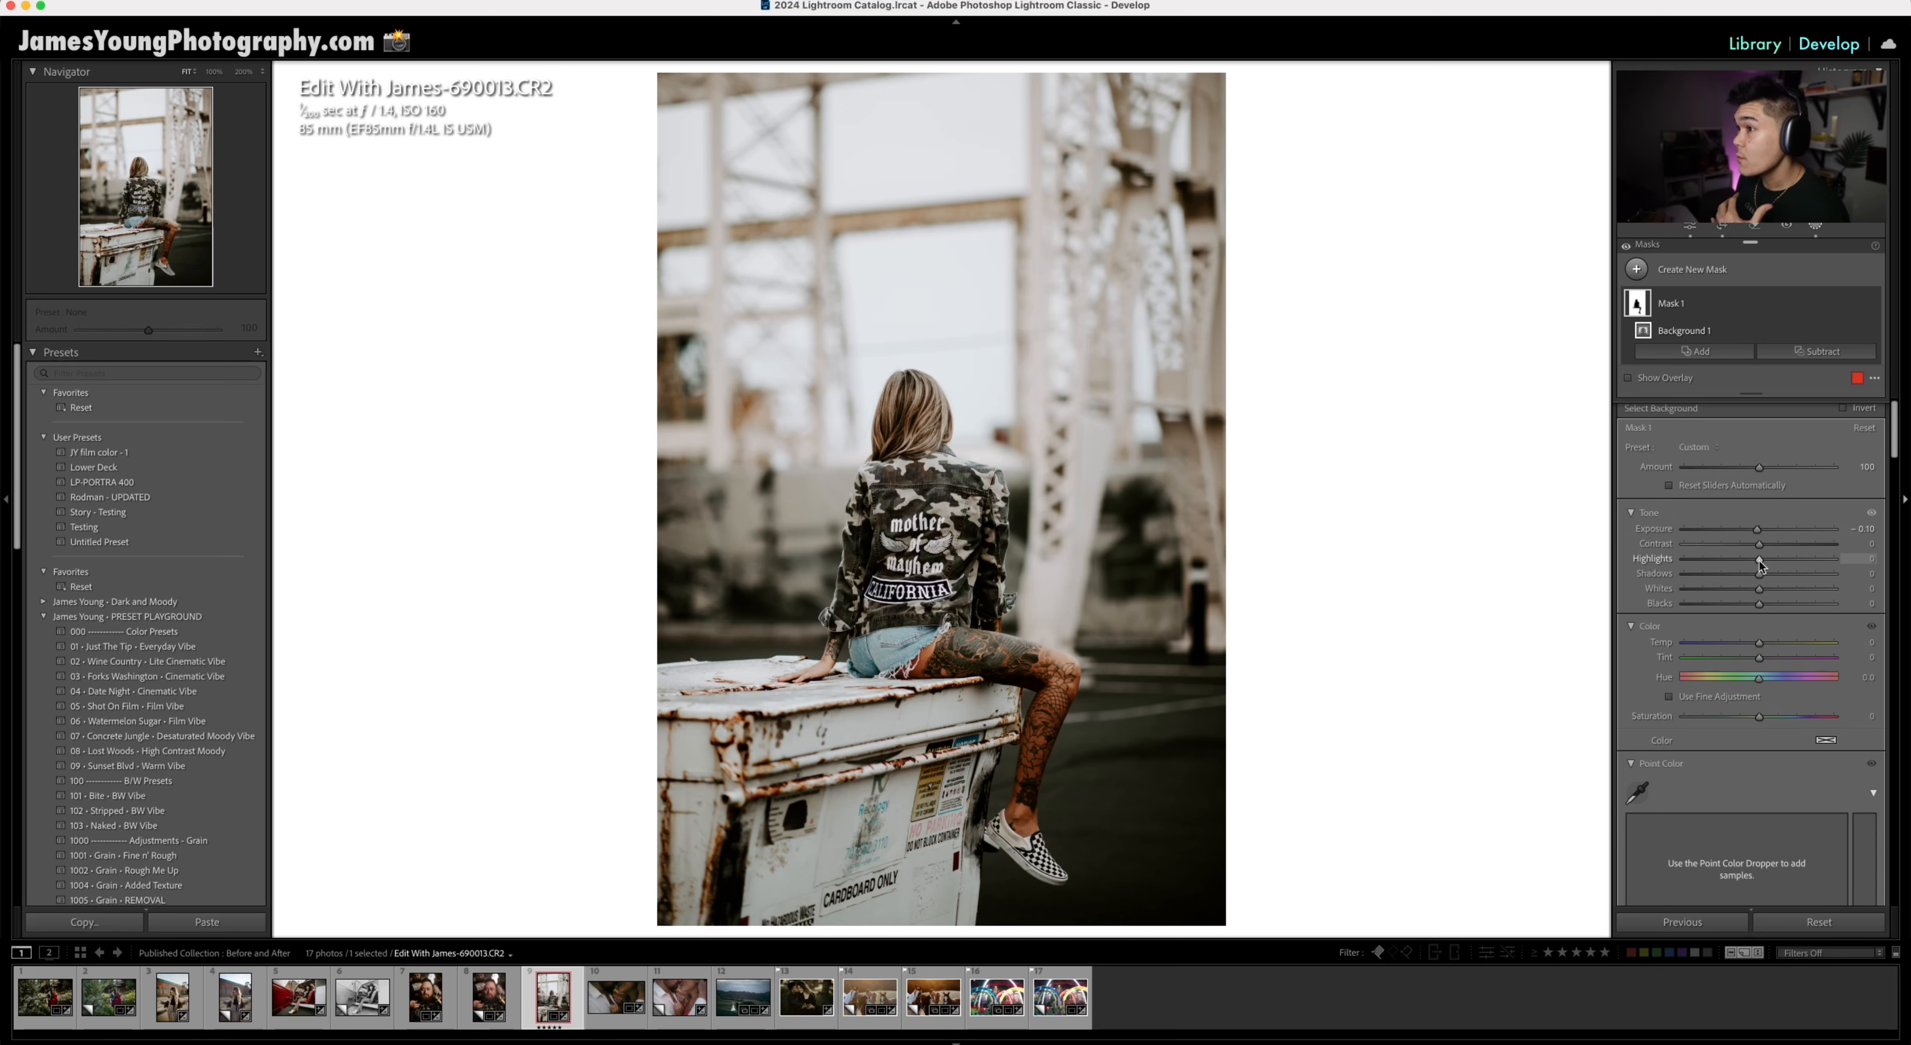
# Step: Lower the background mask's highlights to -100 and compare the photo with the mask hidden and shown
pyautogui.moveTo(1725, 563); pyautogui.dragTo(1683, 561)
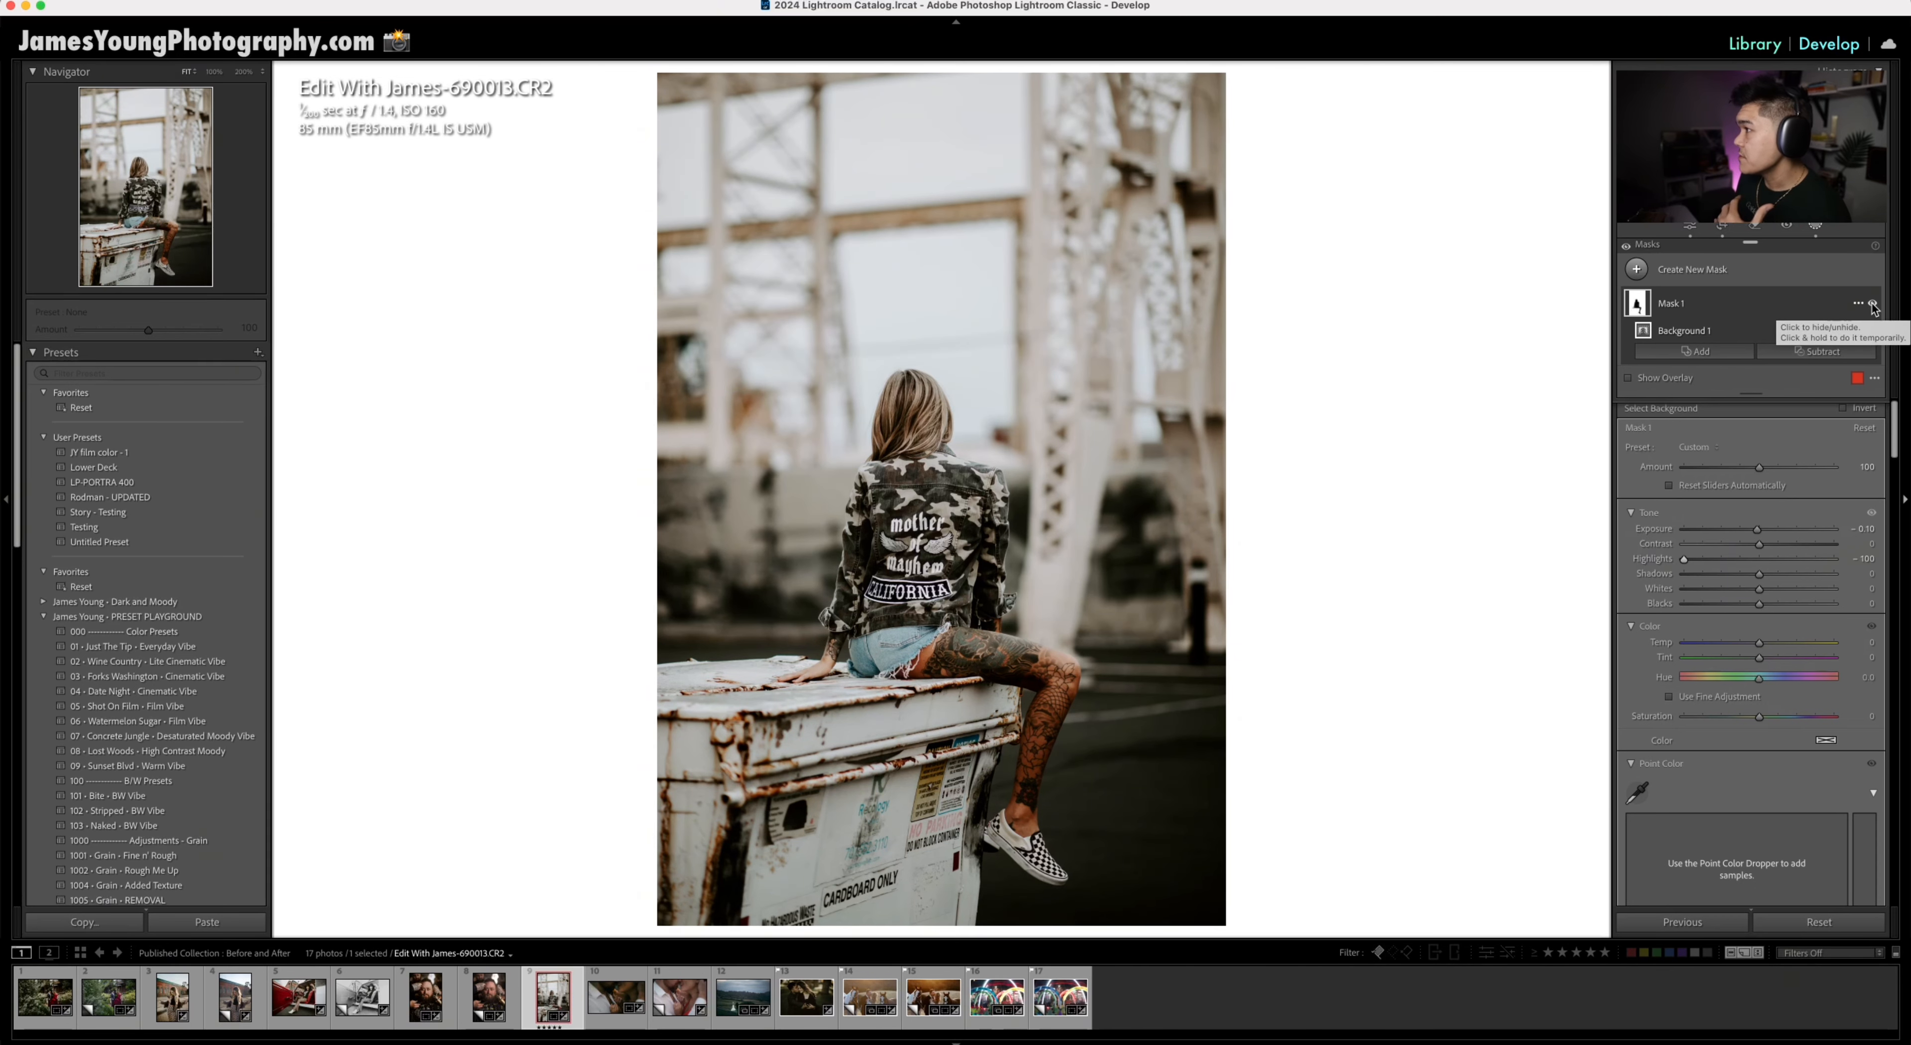
pyautogui.click(1872, 304)
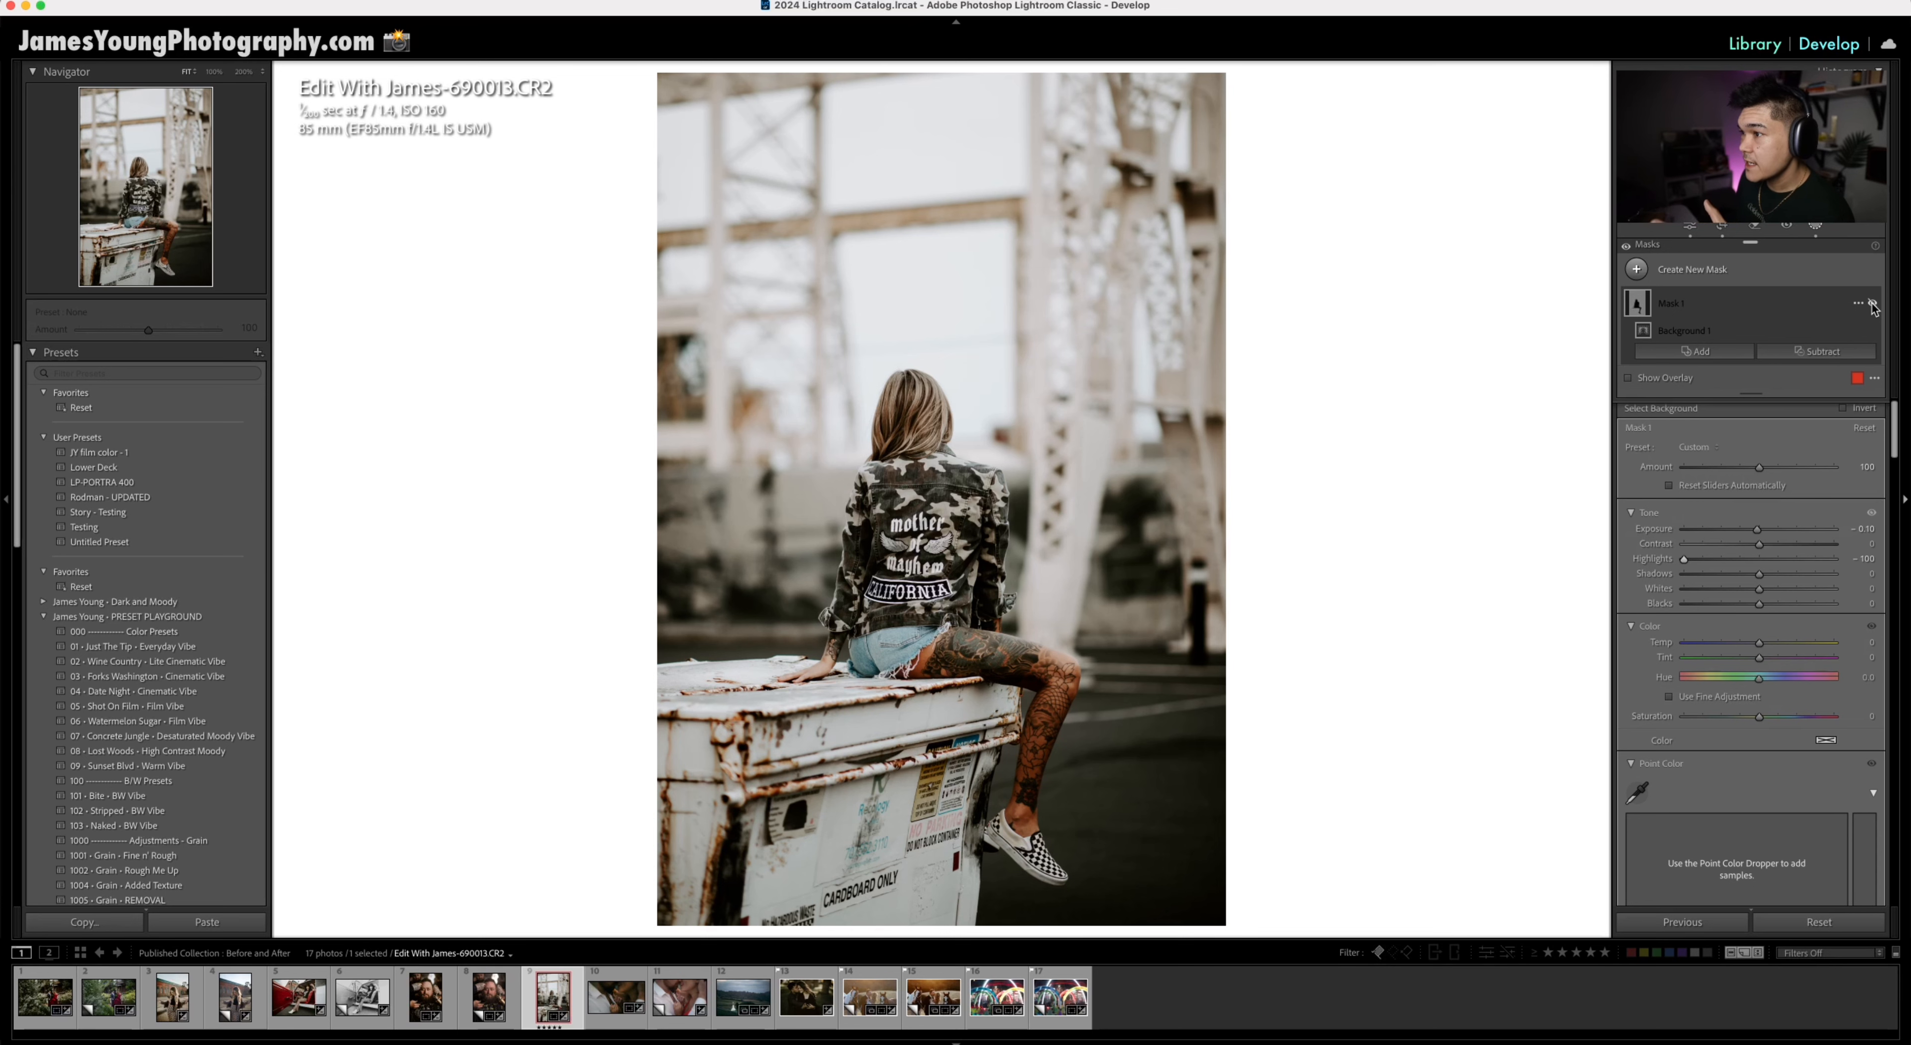
pyautogui.click(1872, 304)
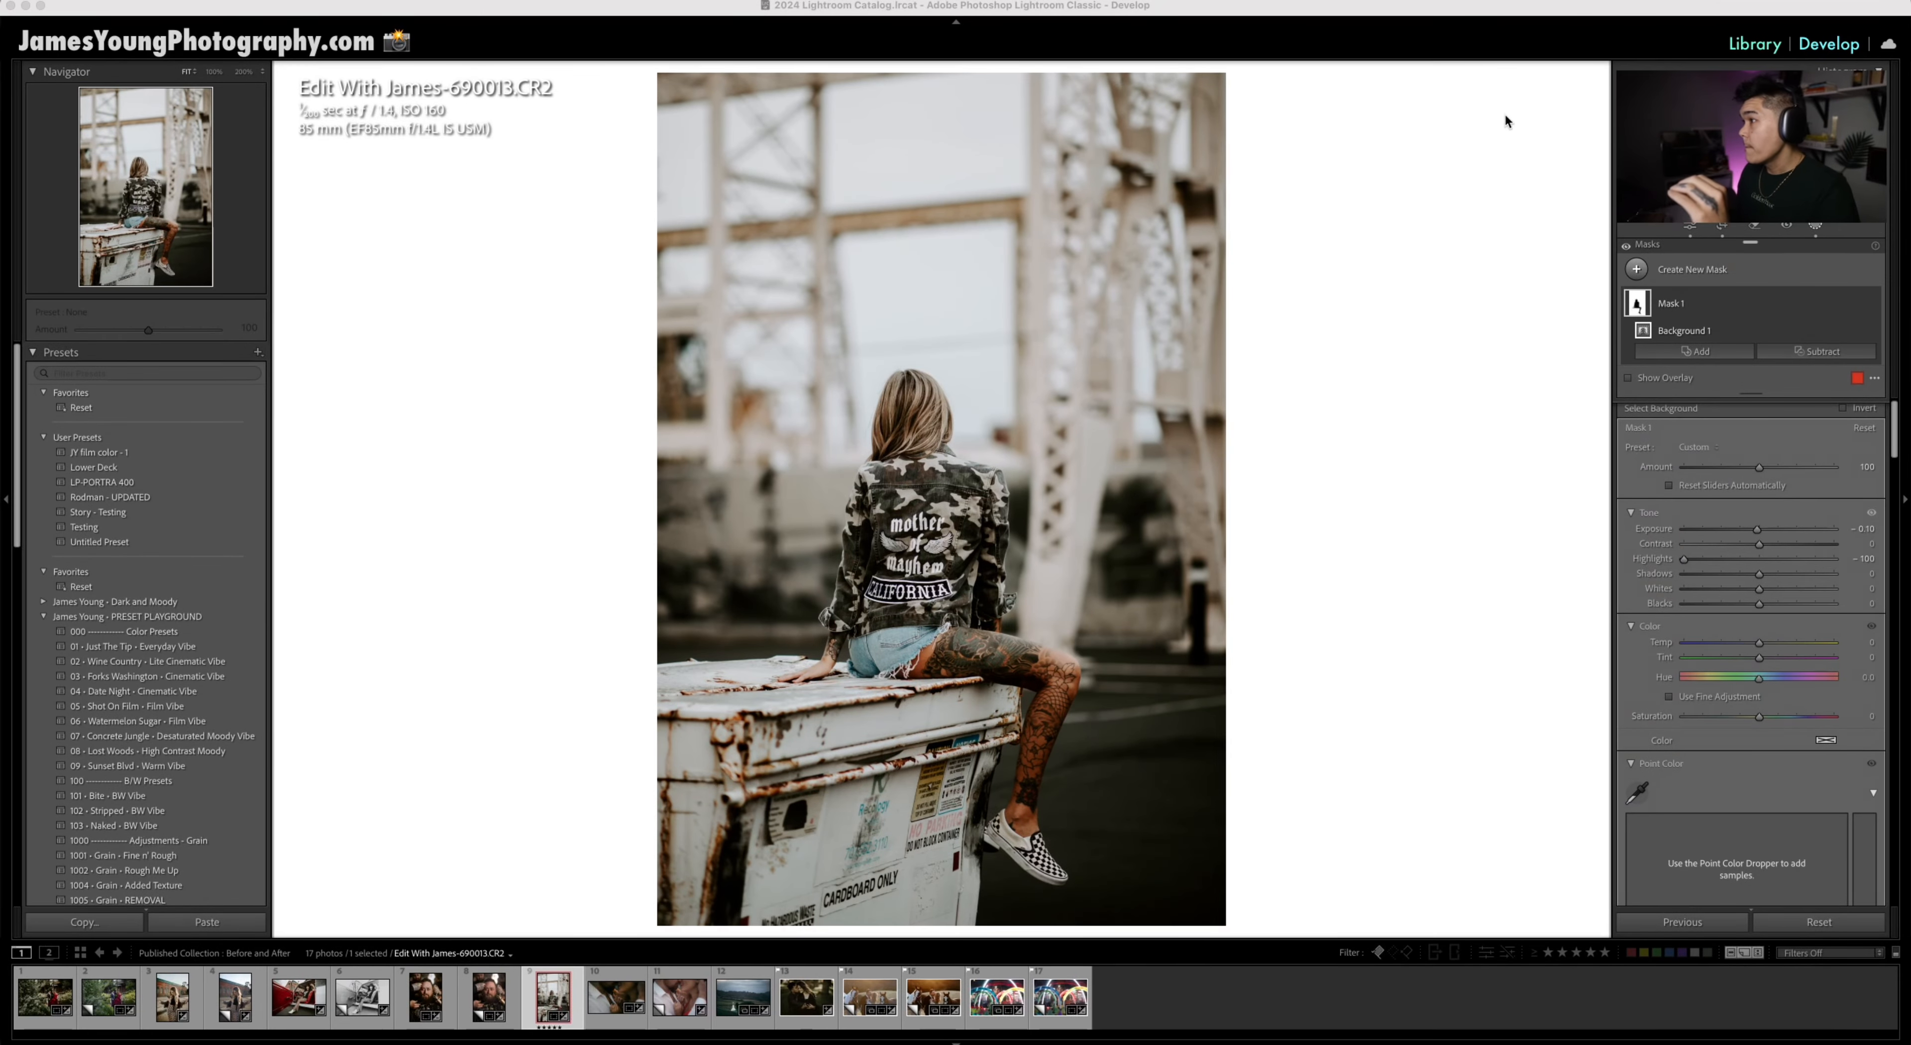
# Step: Subtract a vertical linear gradient from the background mask, running from knee level up to head level, and reselect the whole mask
pyautogui.click(1726, 305)
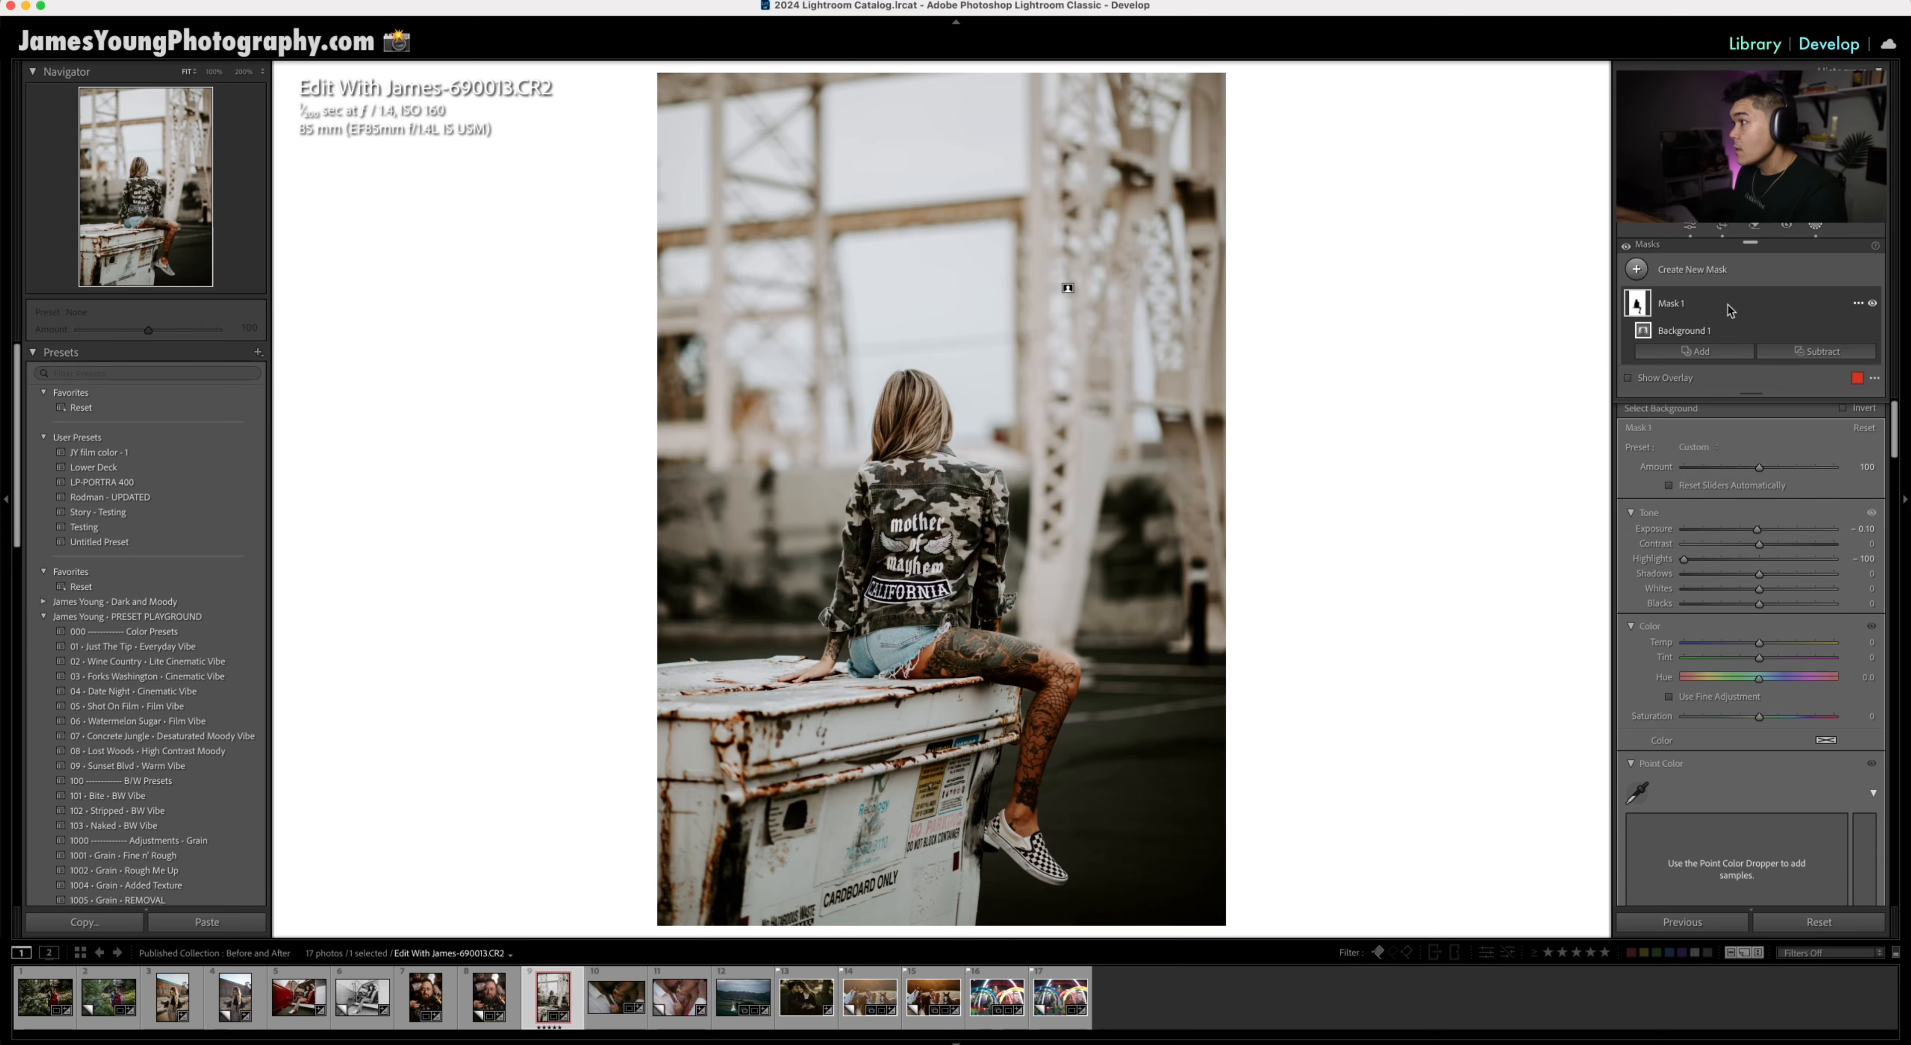
pyautogui.click(1808, 353)
pyautogui.click(1799, 484)
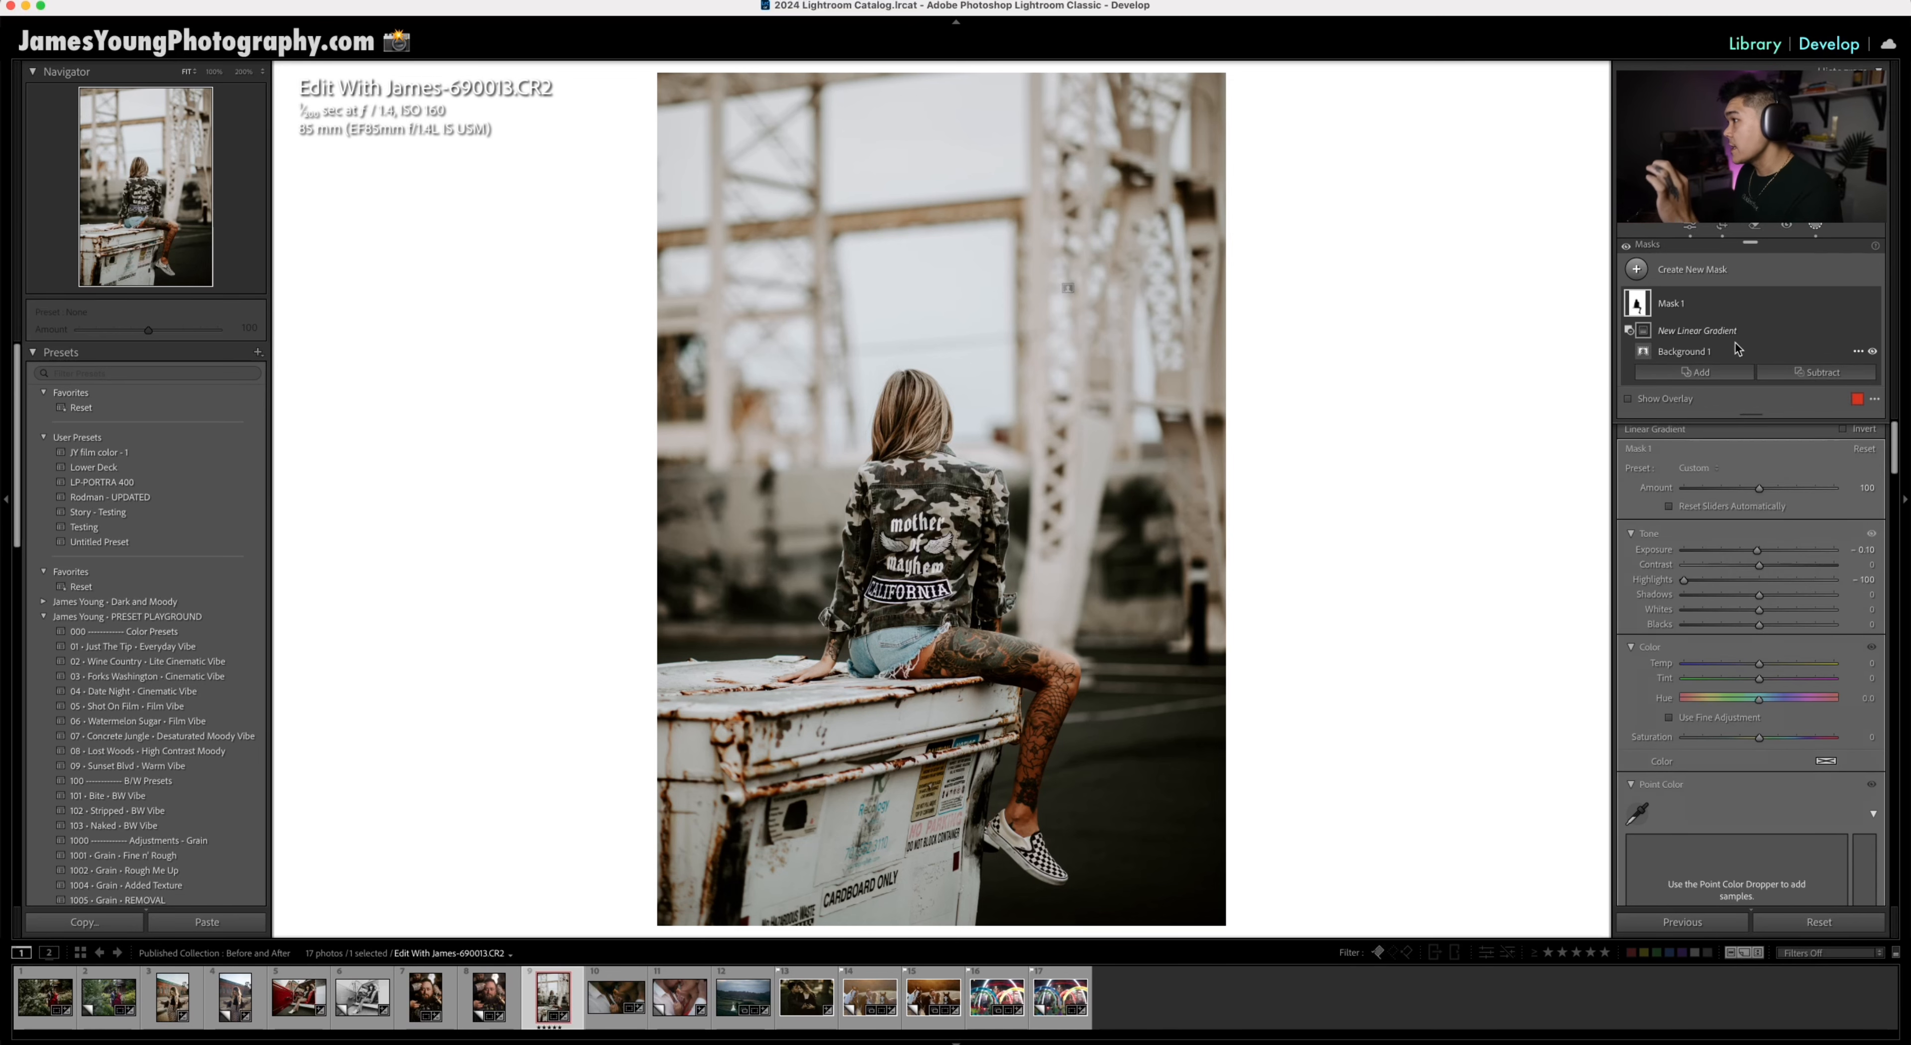
pyautogui.click(1816, 372)
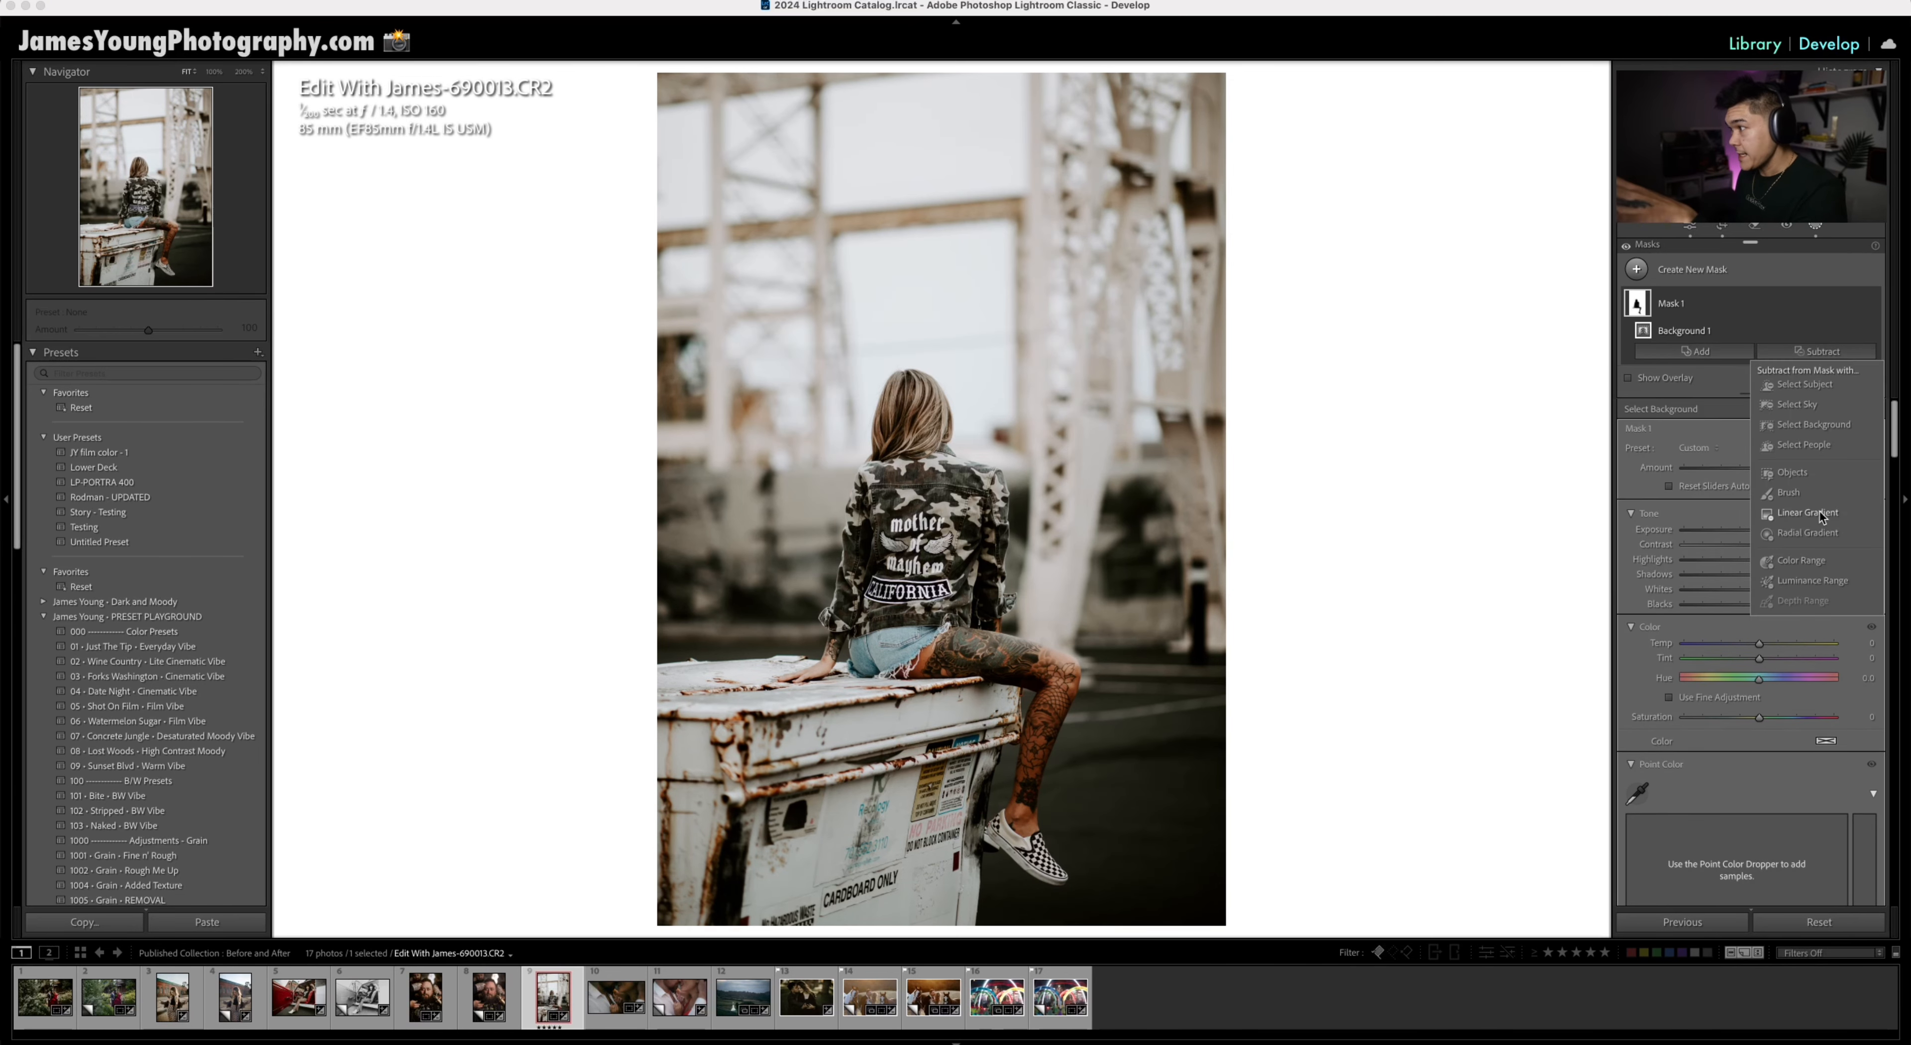
pyautogui.click(1821, 515)
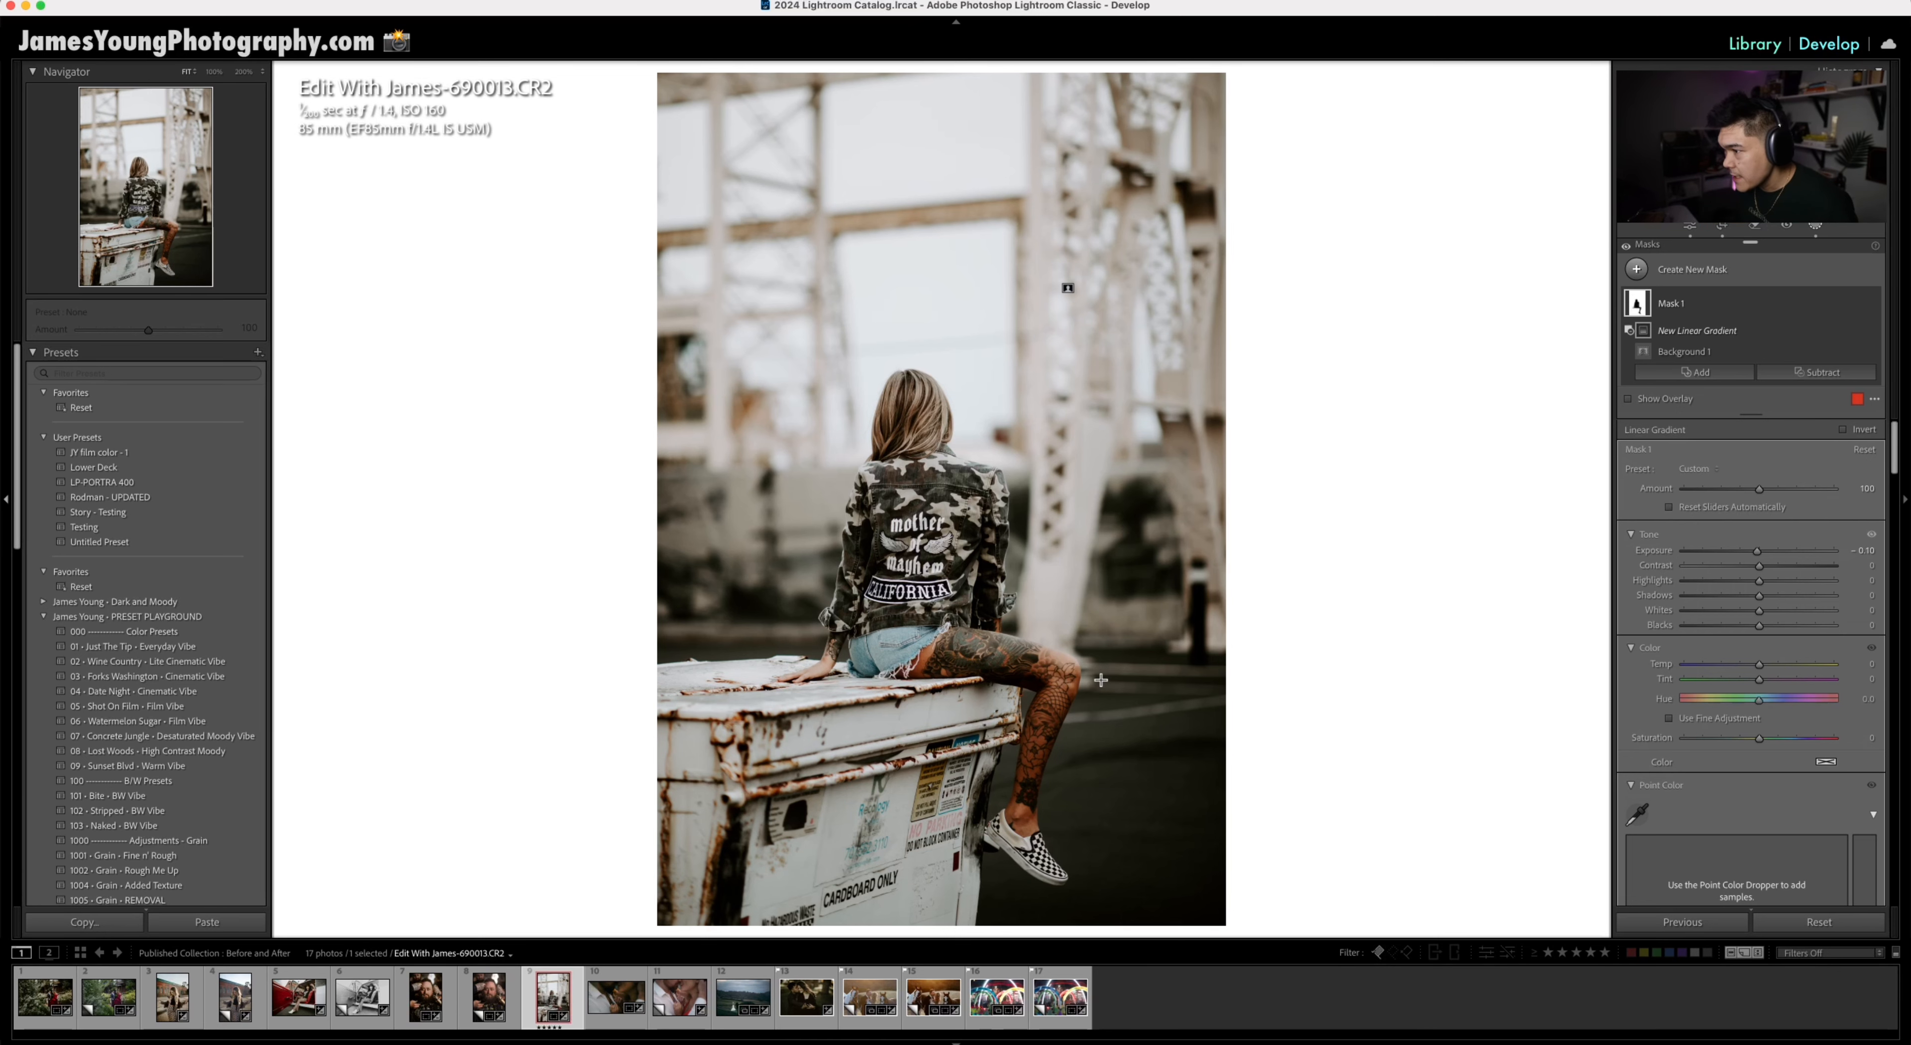
pyautogui.moveTo(1101, 680); pyautogui.dragTo(1050, 406)
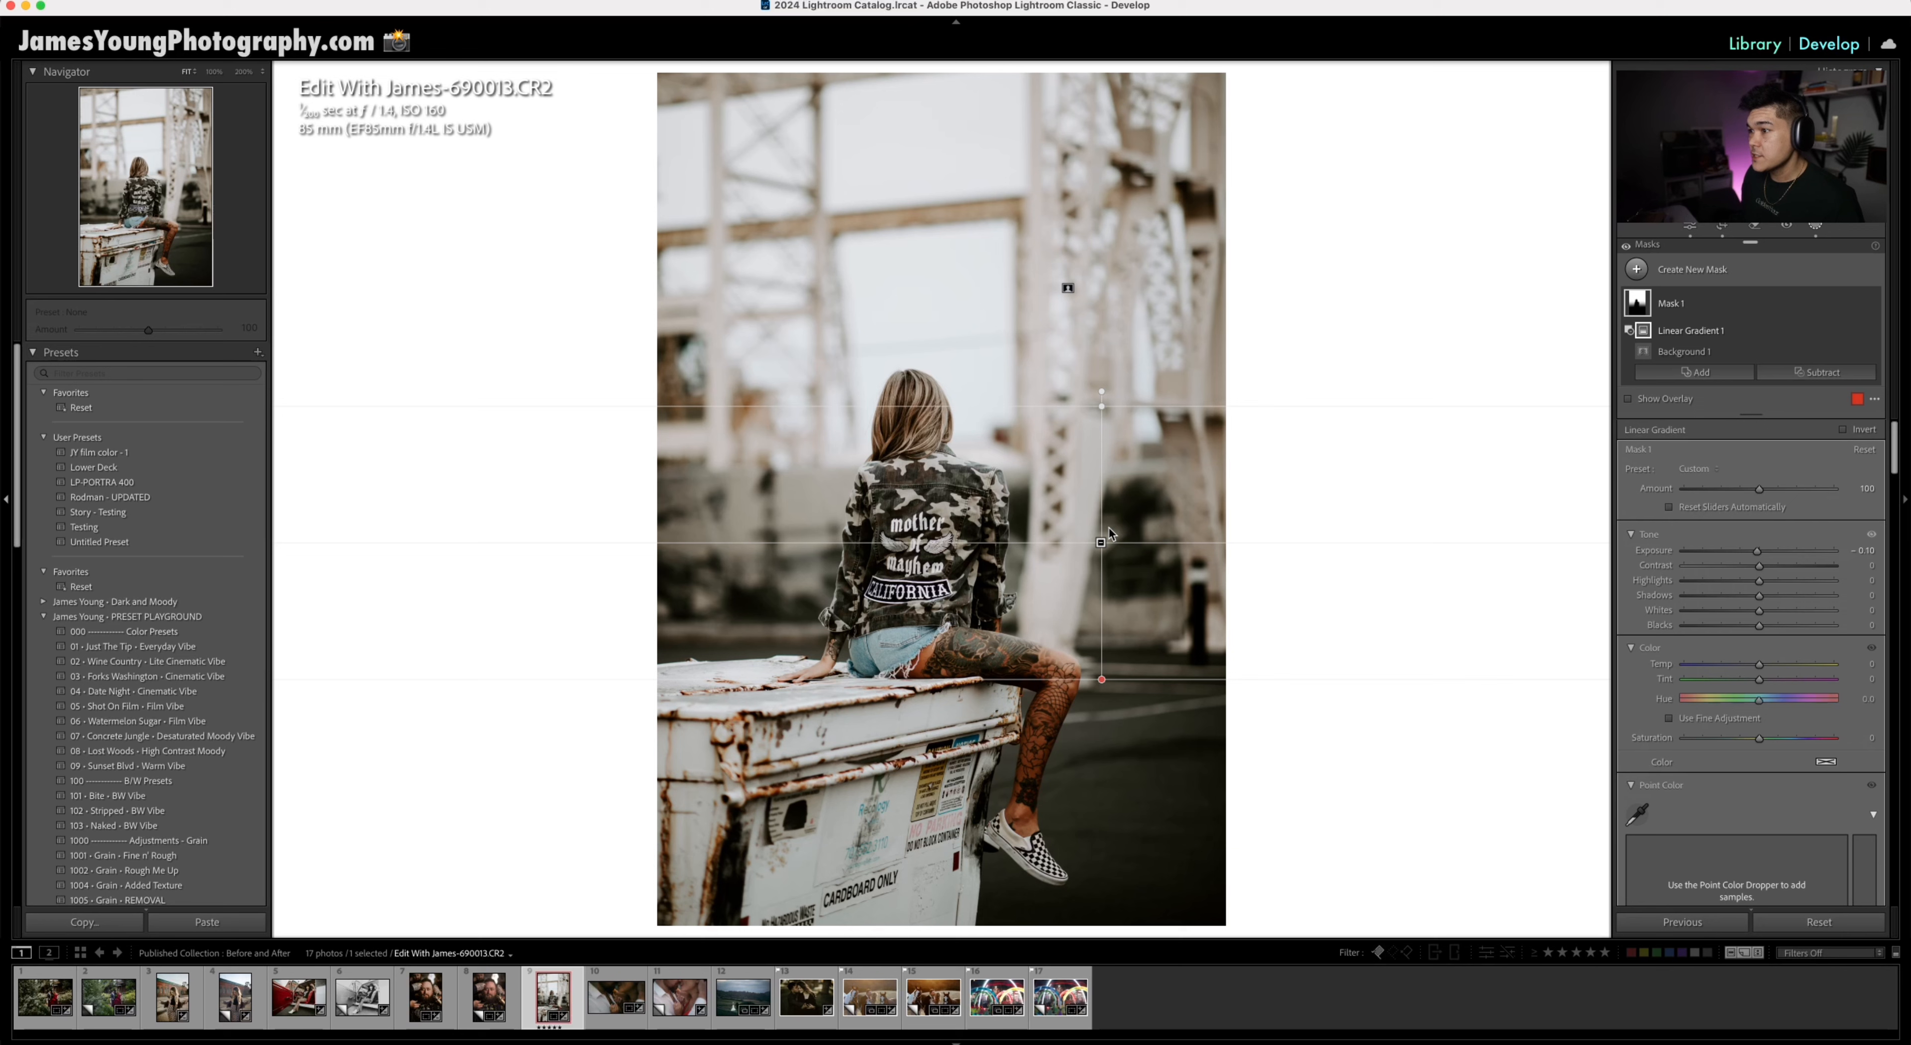
pyautogui.moveTo(1101, 544)
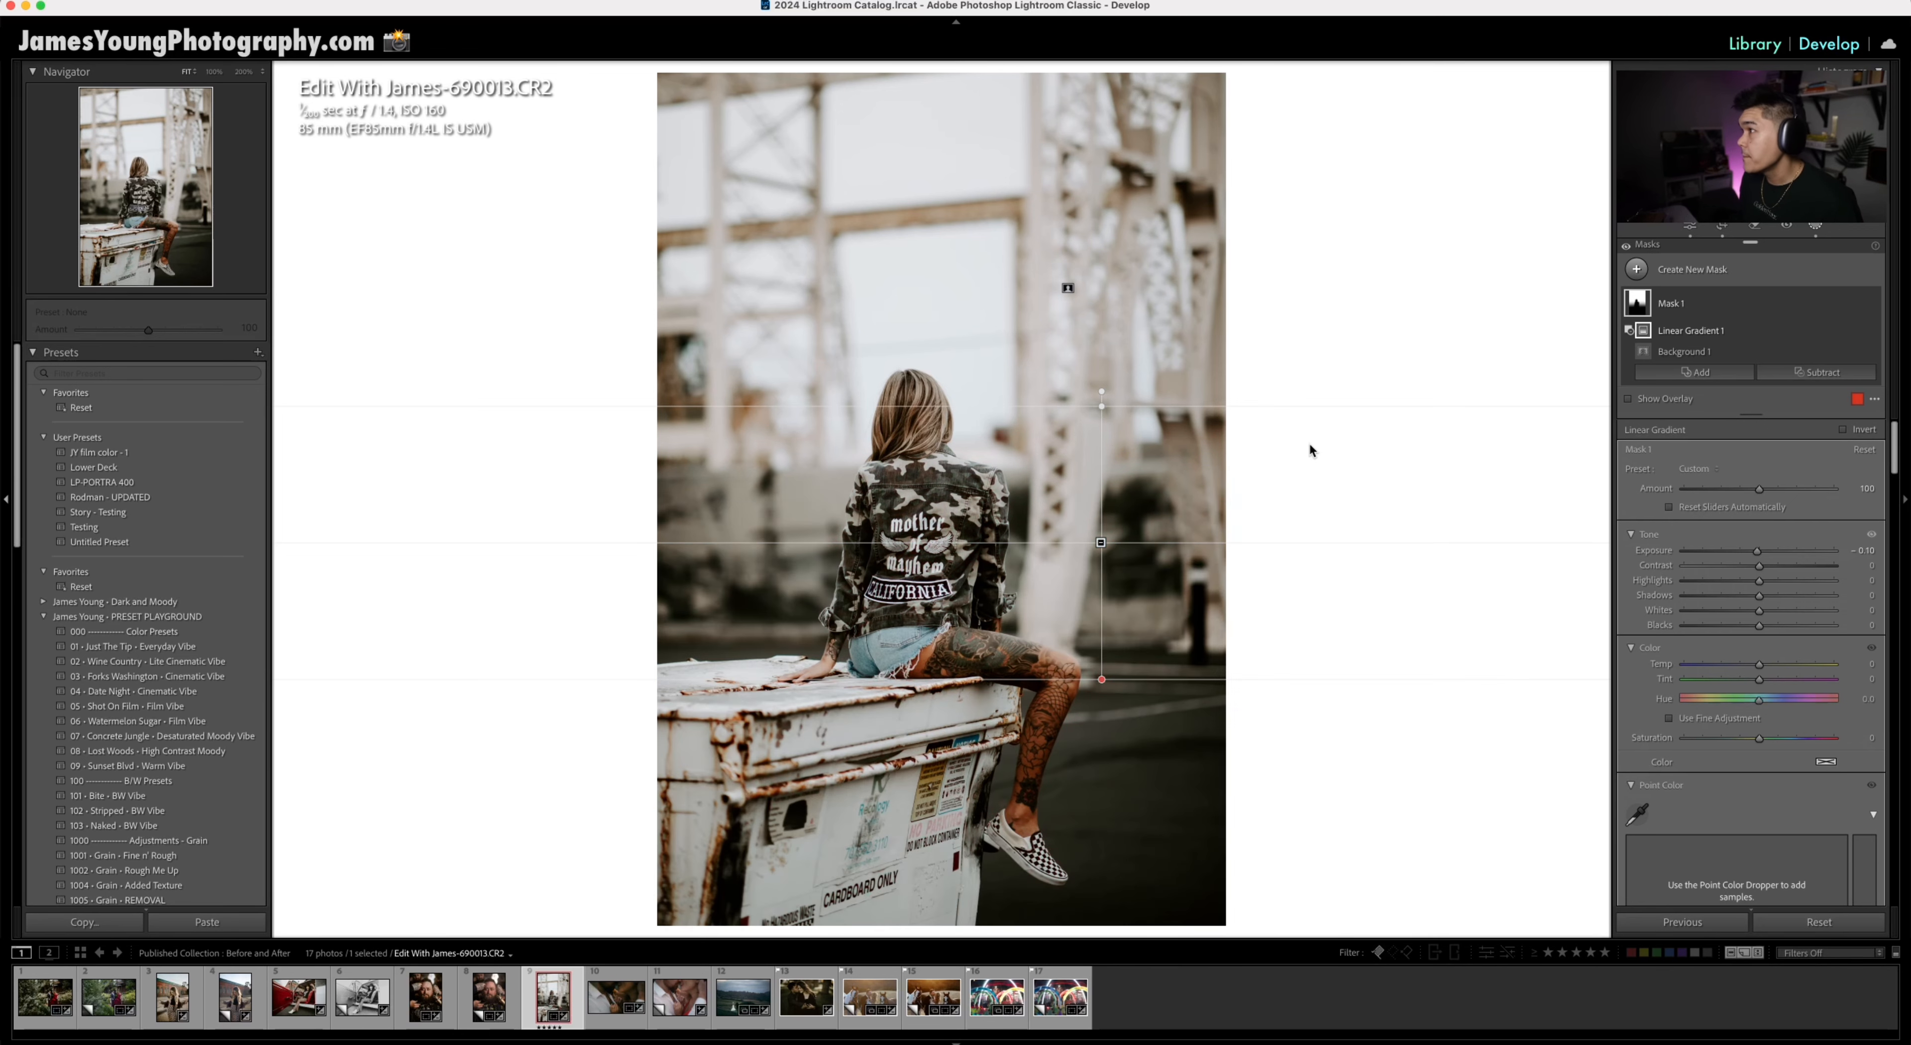
pyautogui.click(1700, 305)
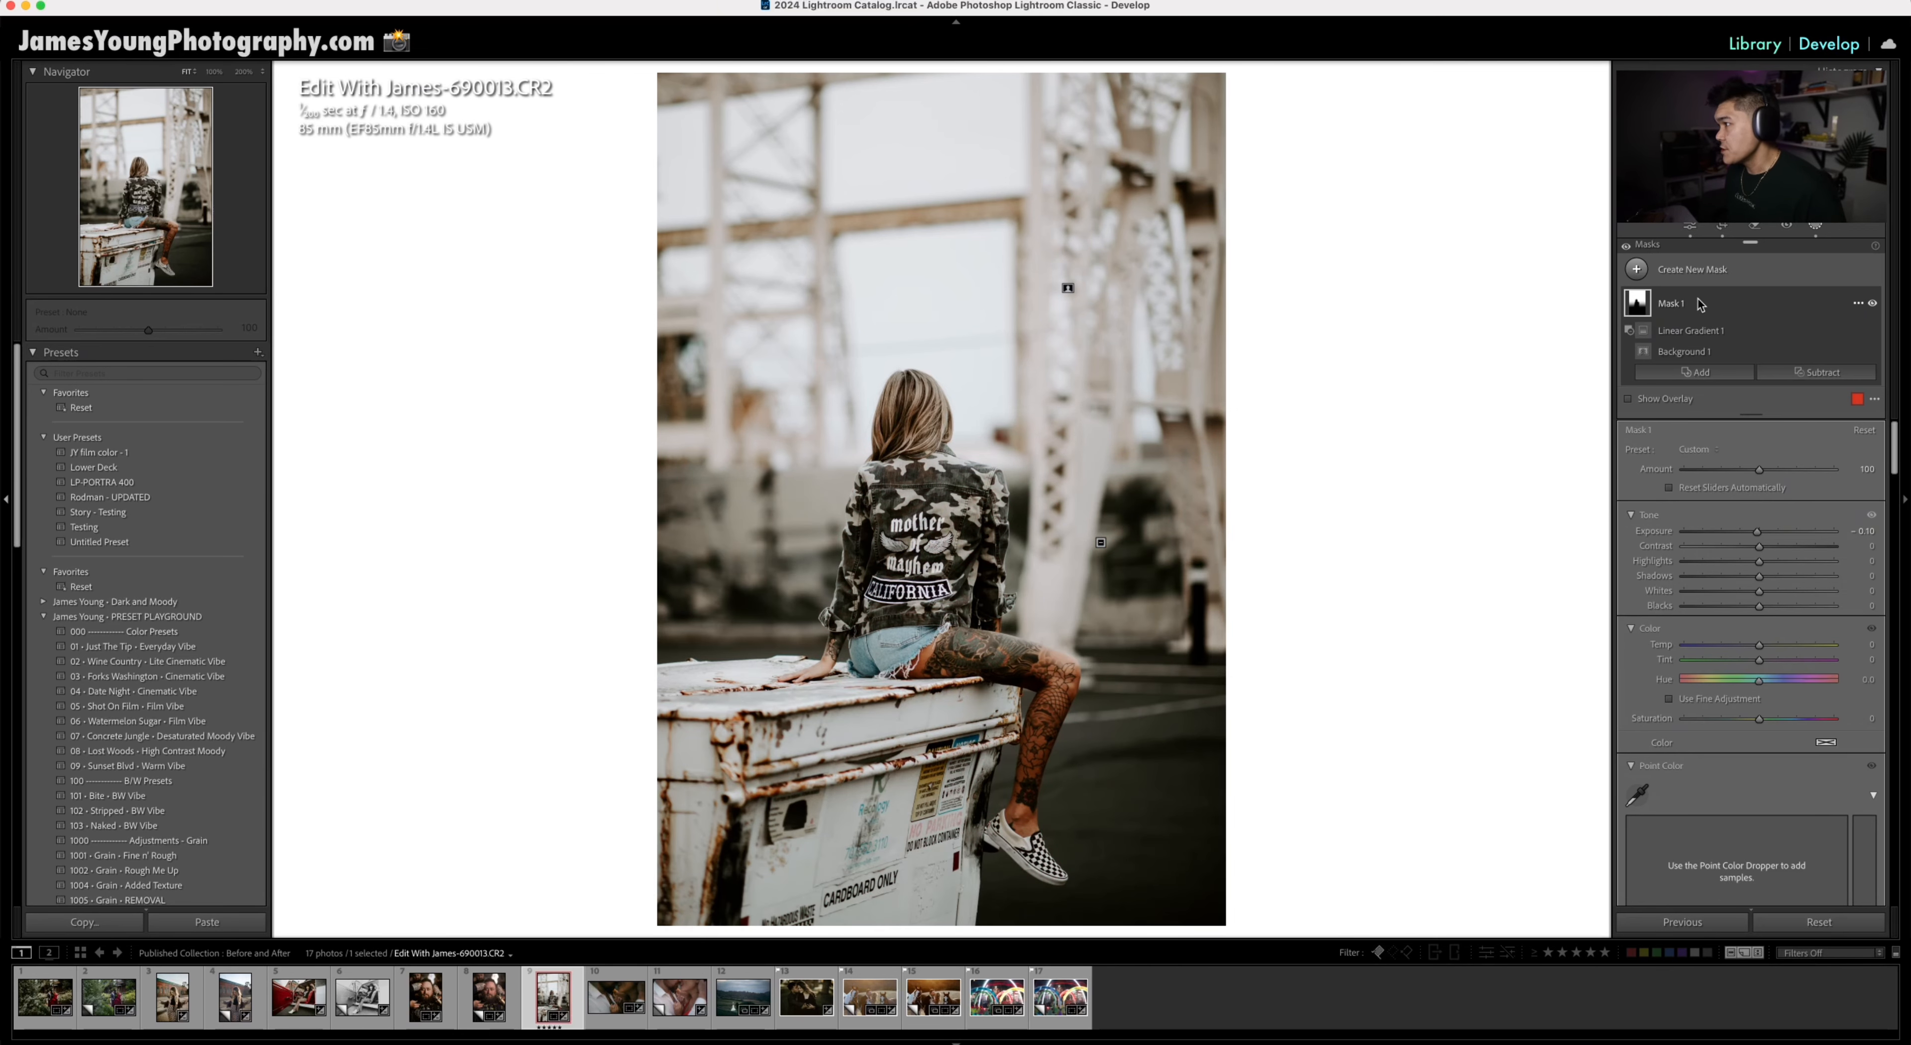
# Step: Compare the photo with the background mask's subtracted linear gradient and then the whole mask toggled in visibility
pyautogui.click(1694, 334)
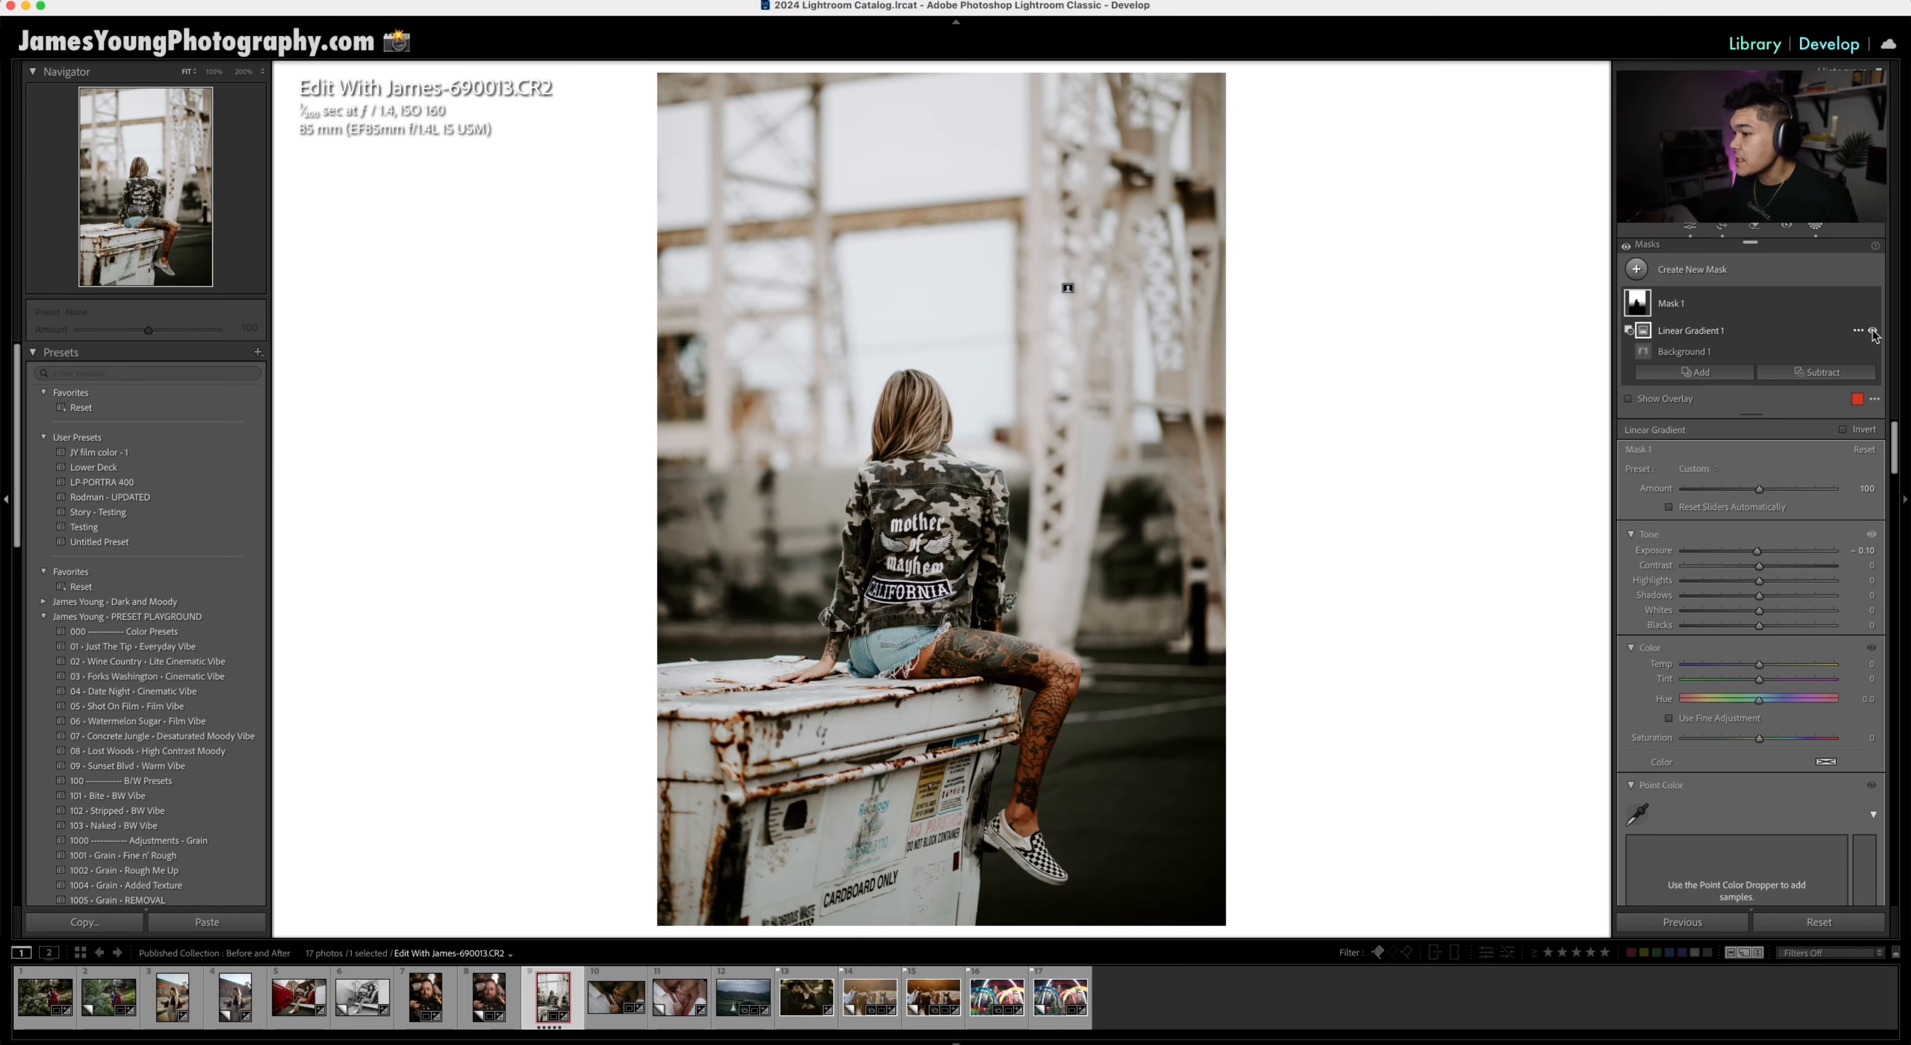
pyautogui.click(1873, 332)
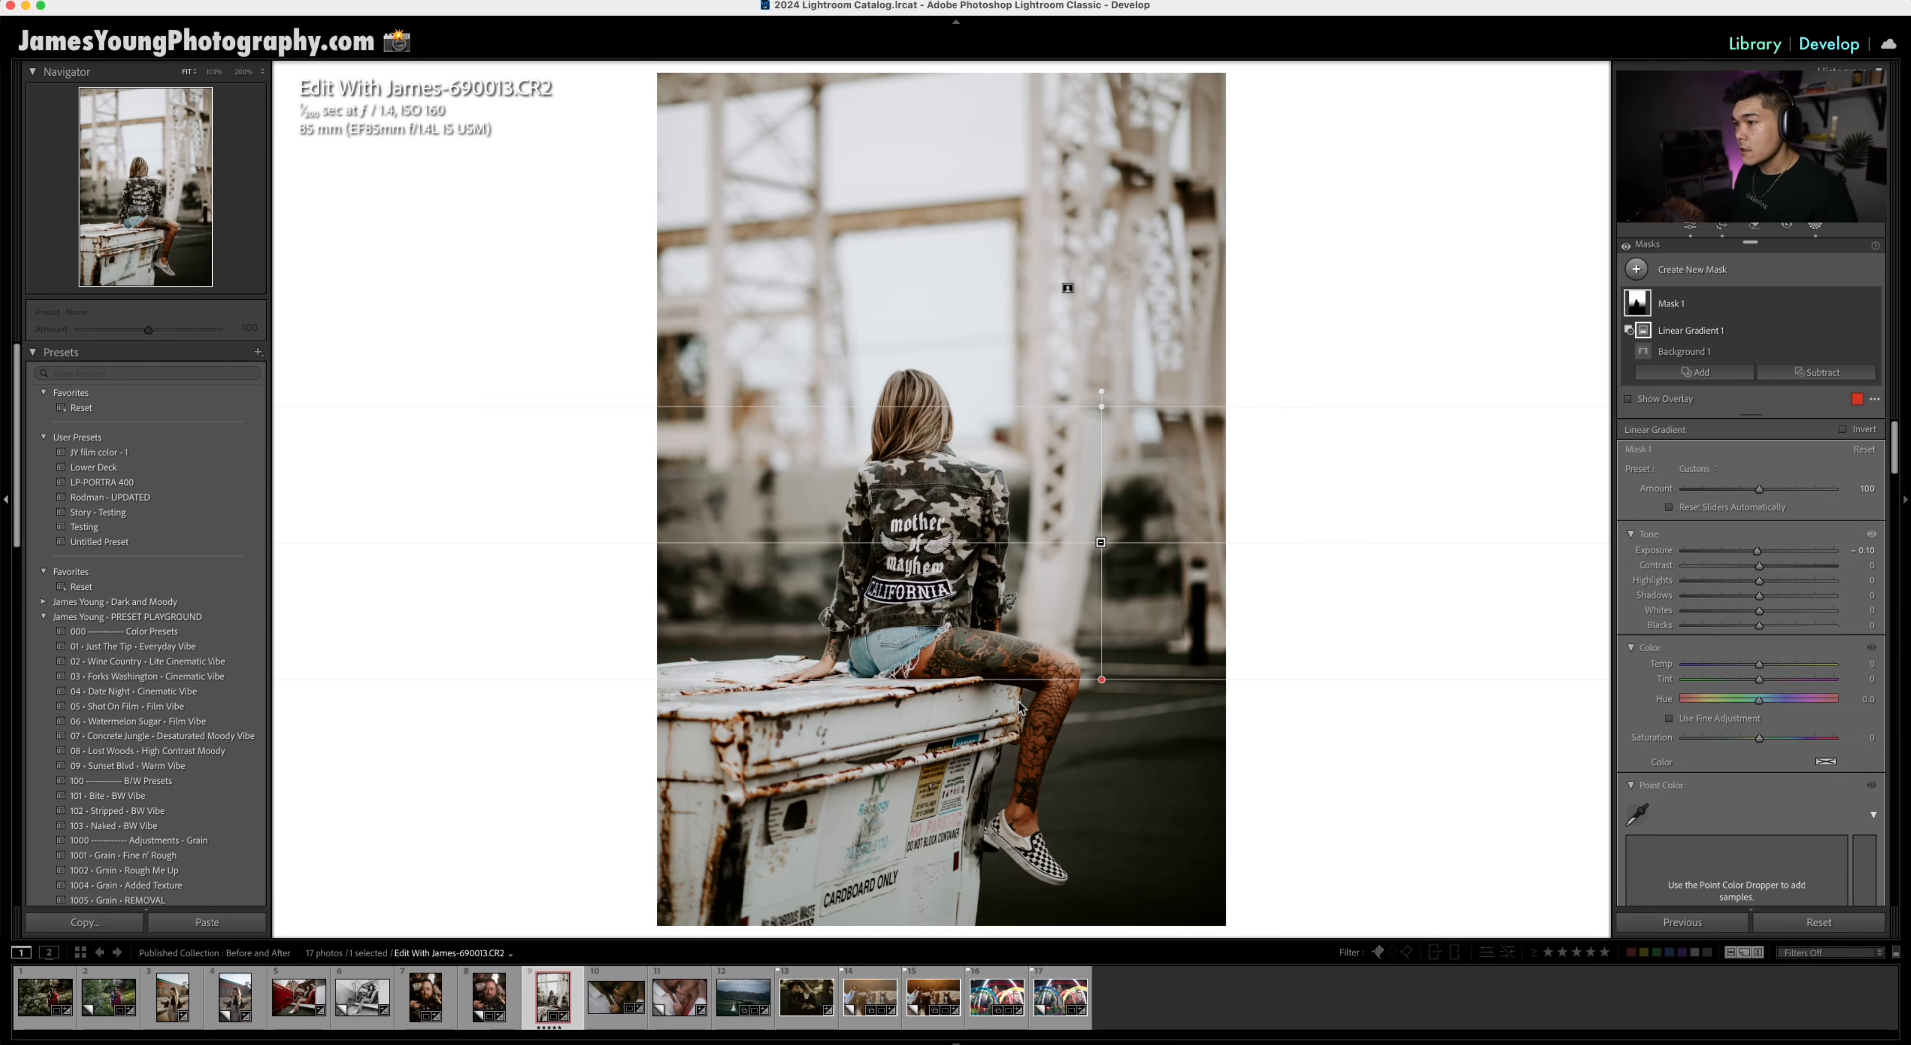
pyautogui.click(1750, 306)
pyautogui.click(1750, 307)
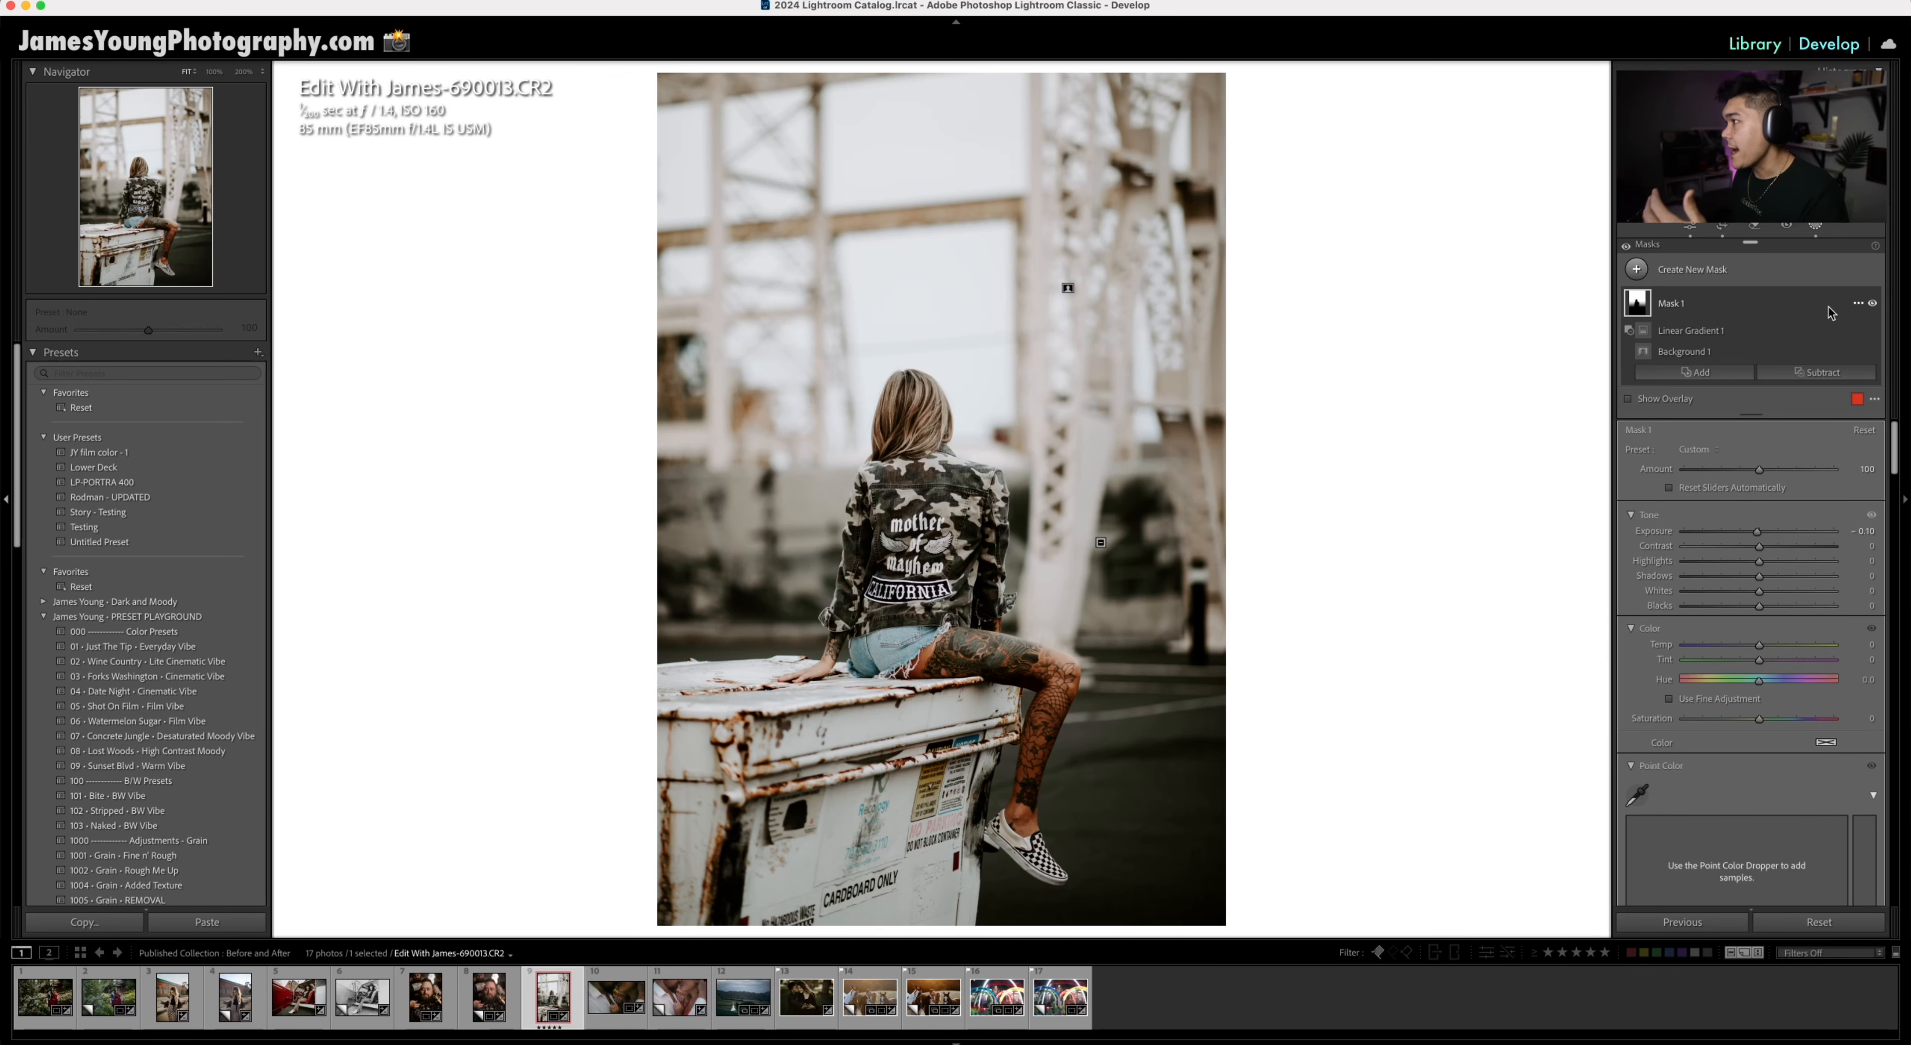
pyautogui.click(1873, 304)
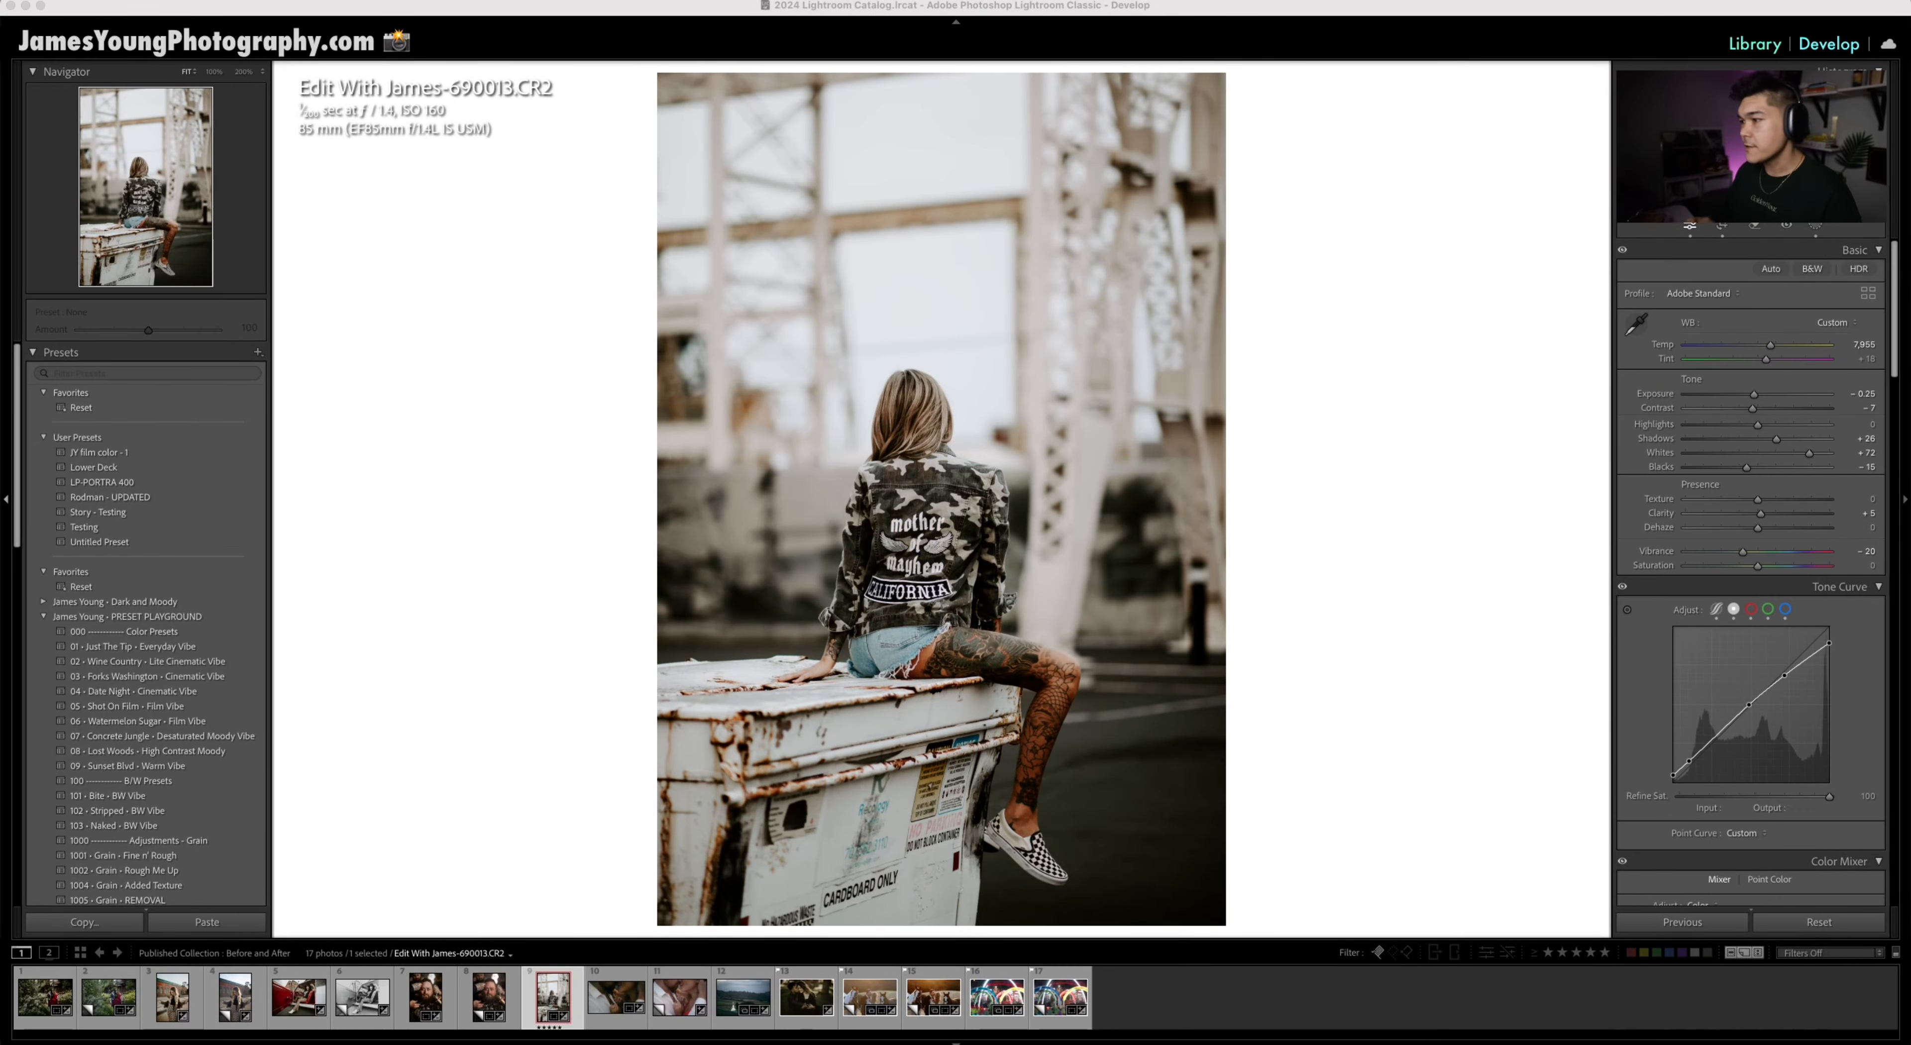
# Step: Raise the tone curve's upper point to input 184, output 189, and compare the result with the previous curve and the unedited original
pyautogui.scroll(-2, 1785, 607)
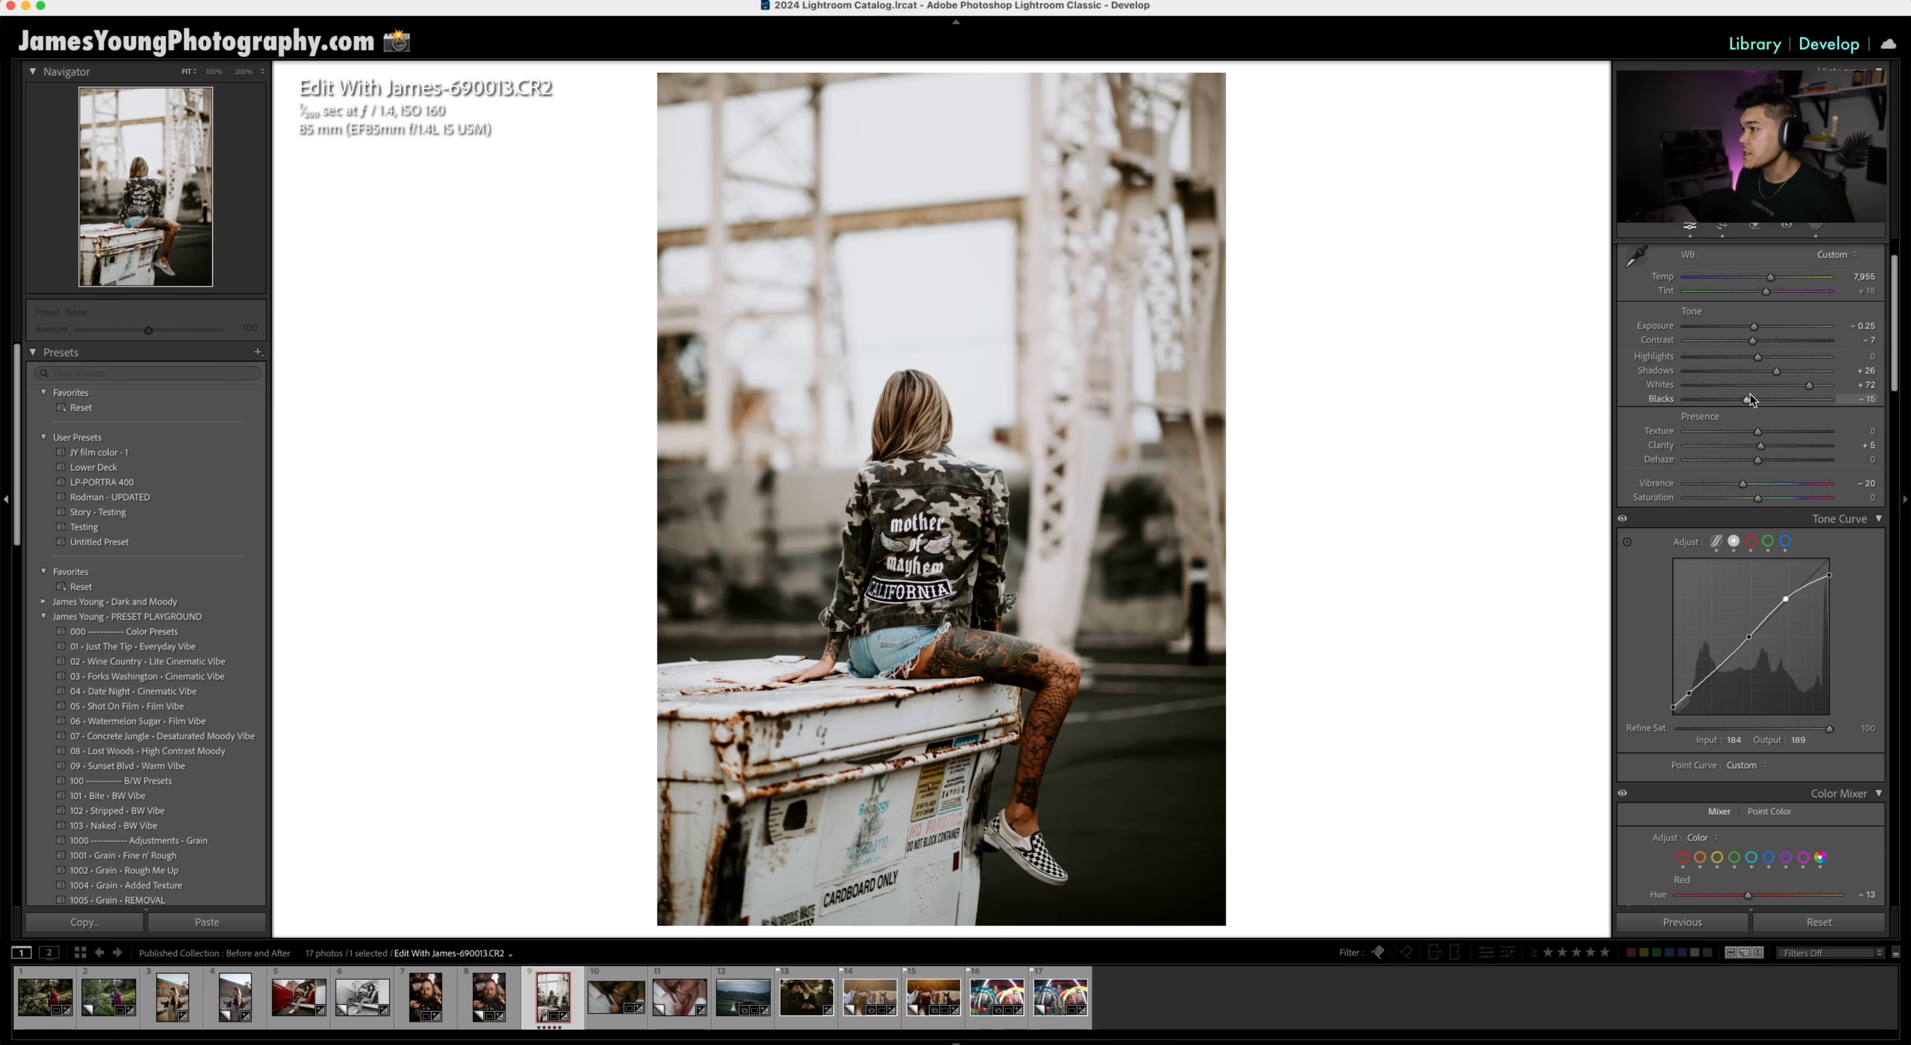
pyautogui.press('super+z')
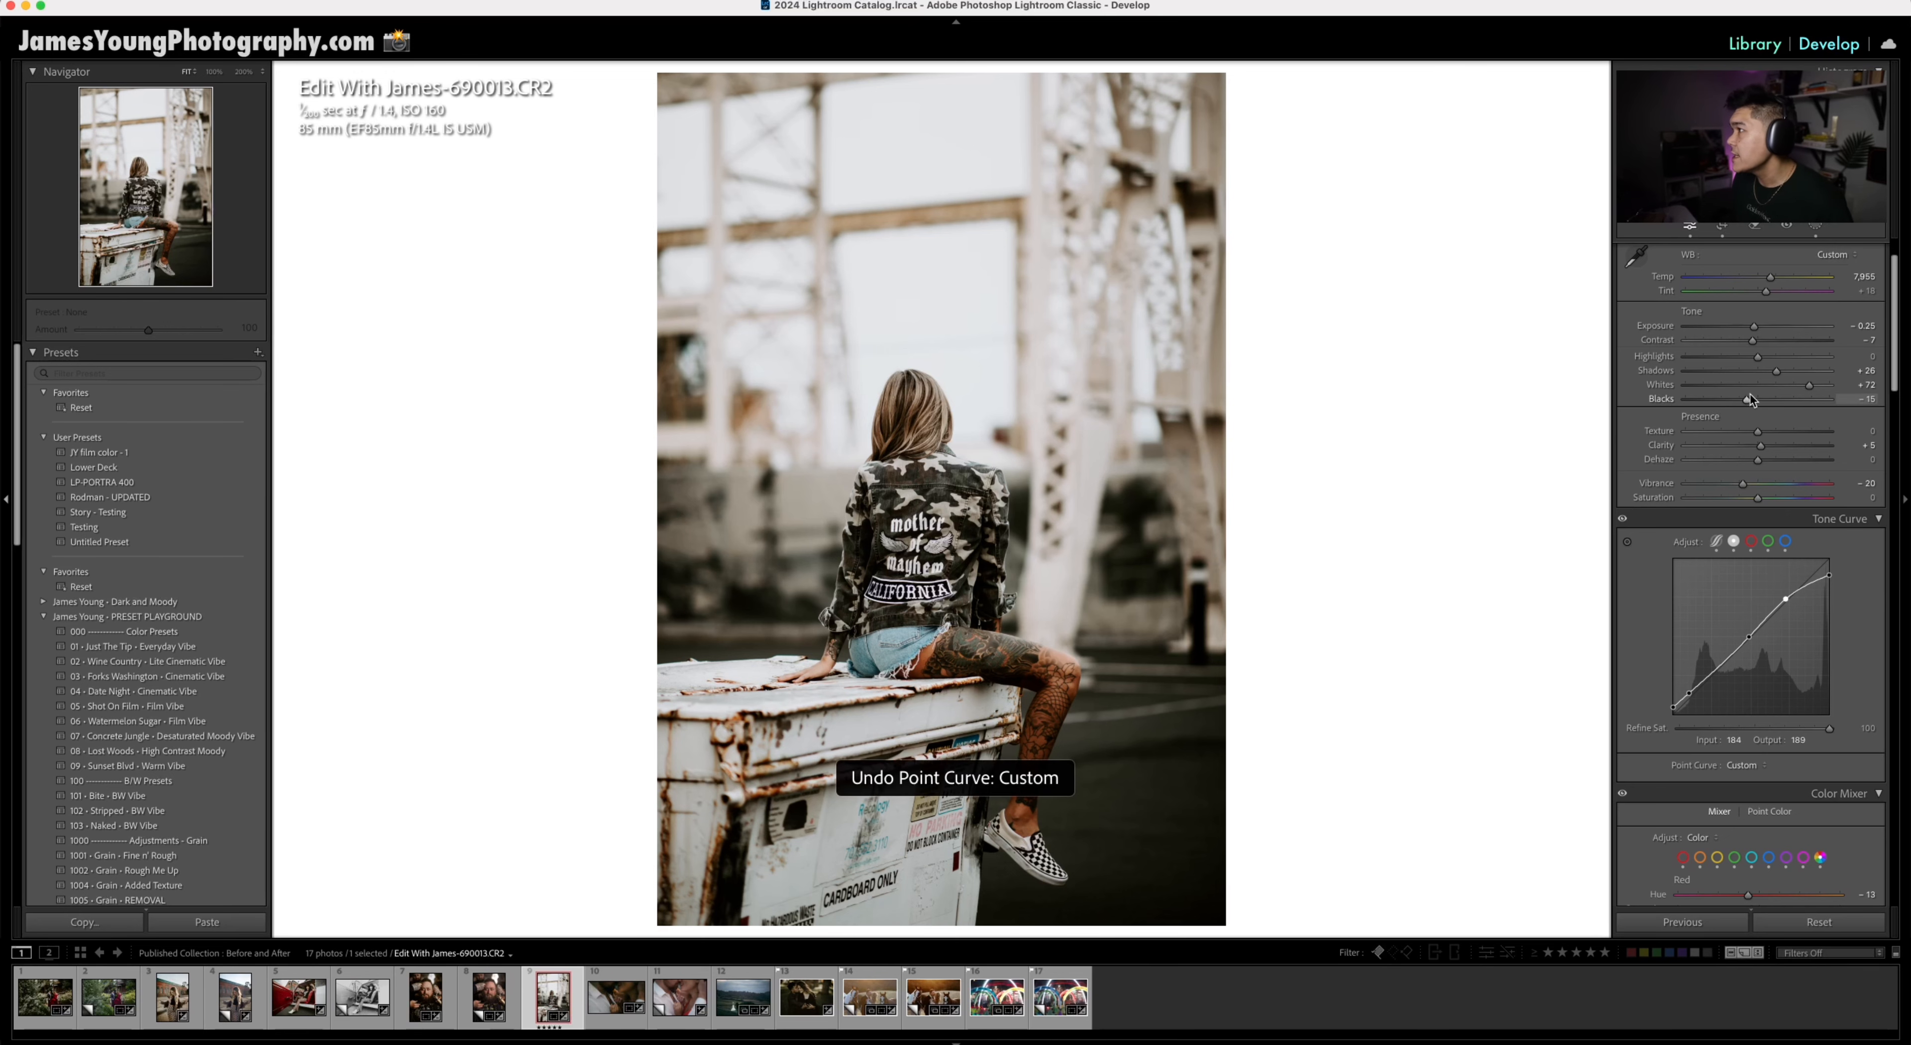
pyautogui.press('super+shift+z')
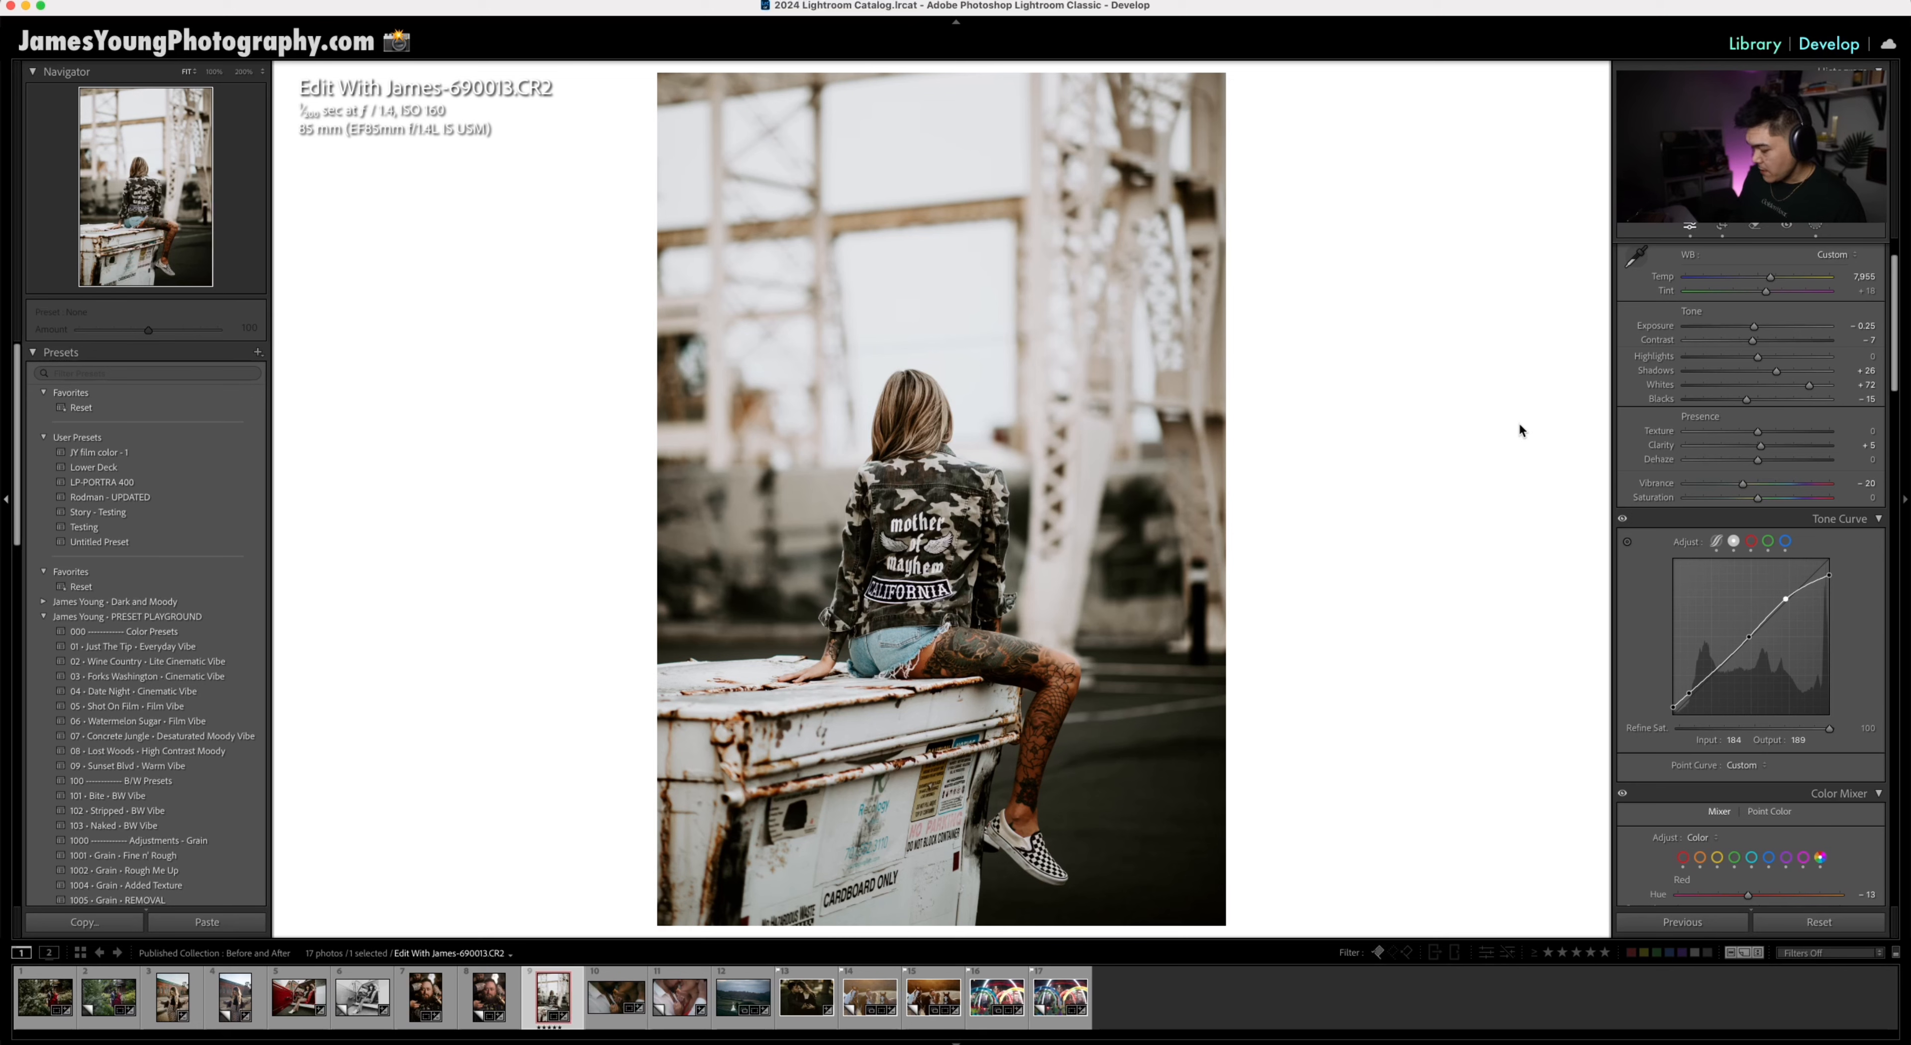
pyautogui.press('\\')
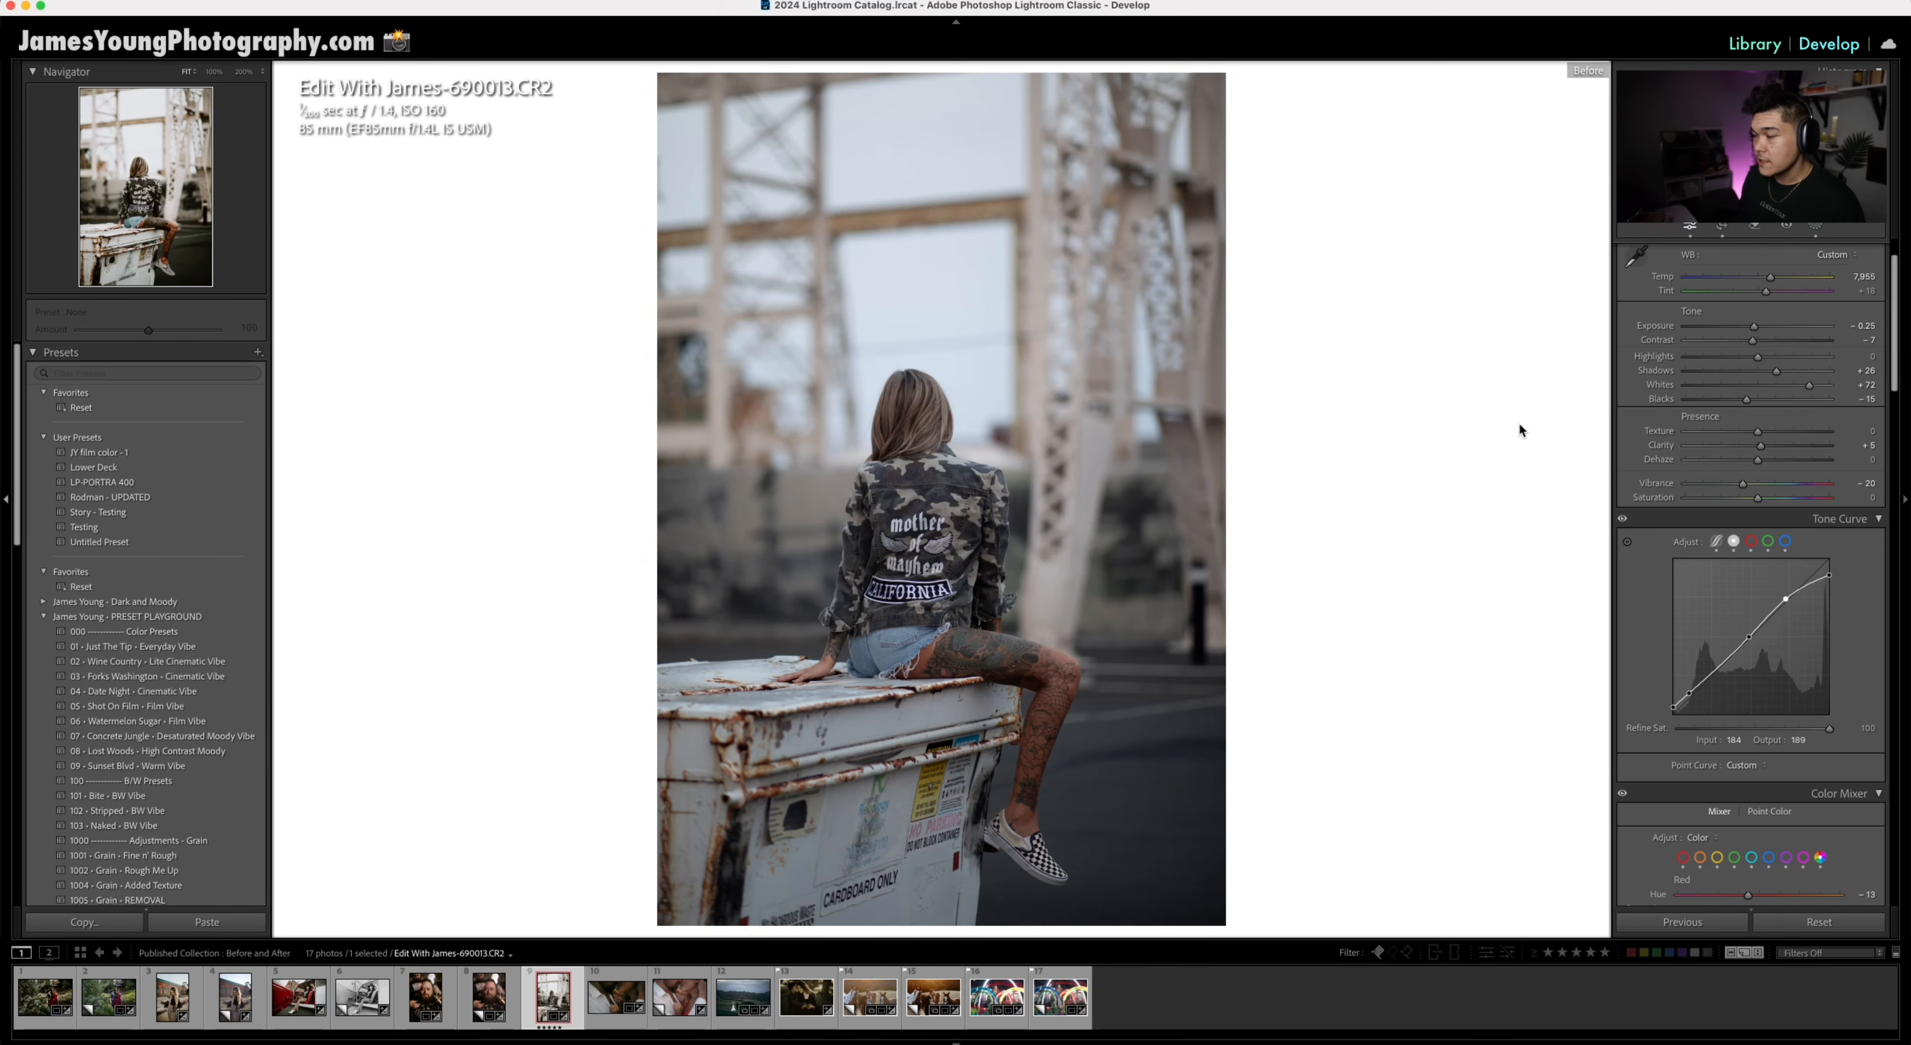
pyautogui.press('\\')
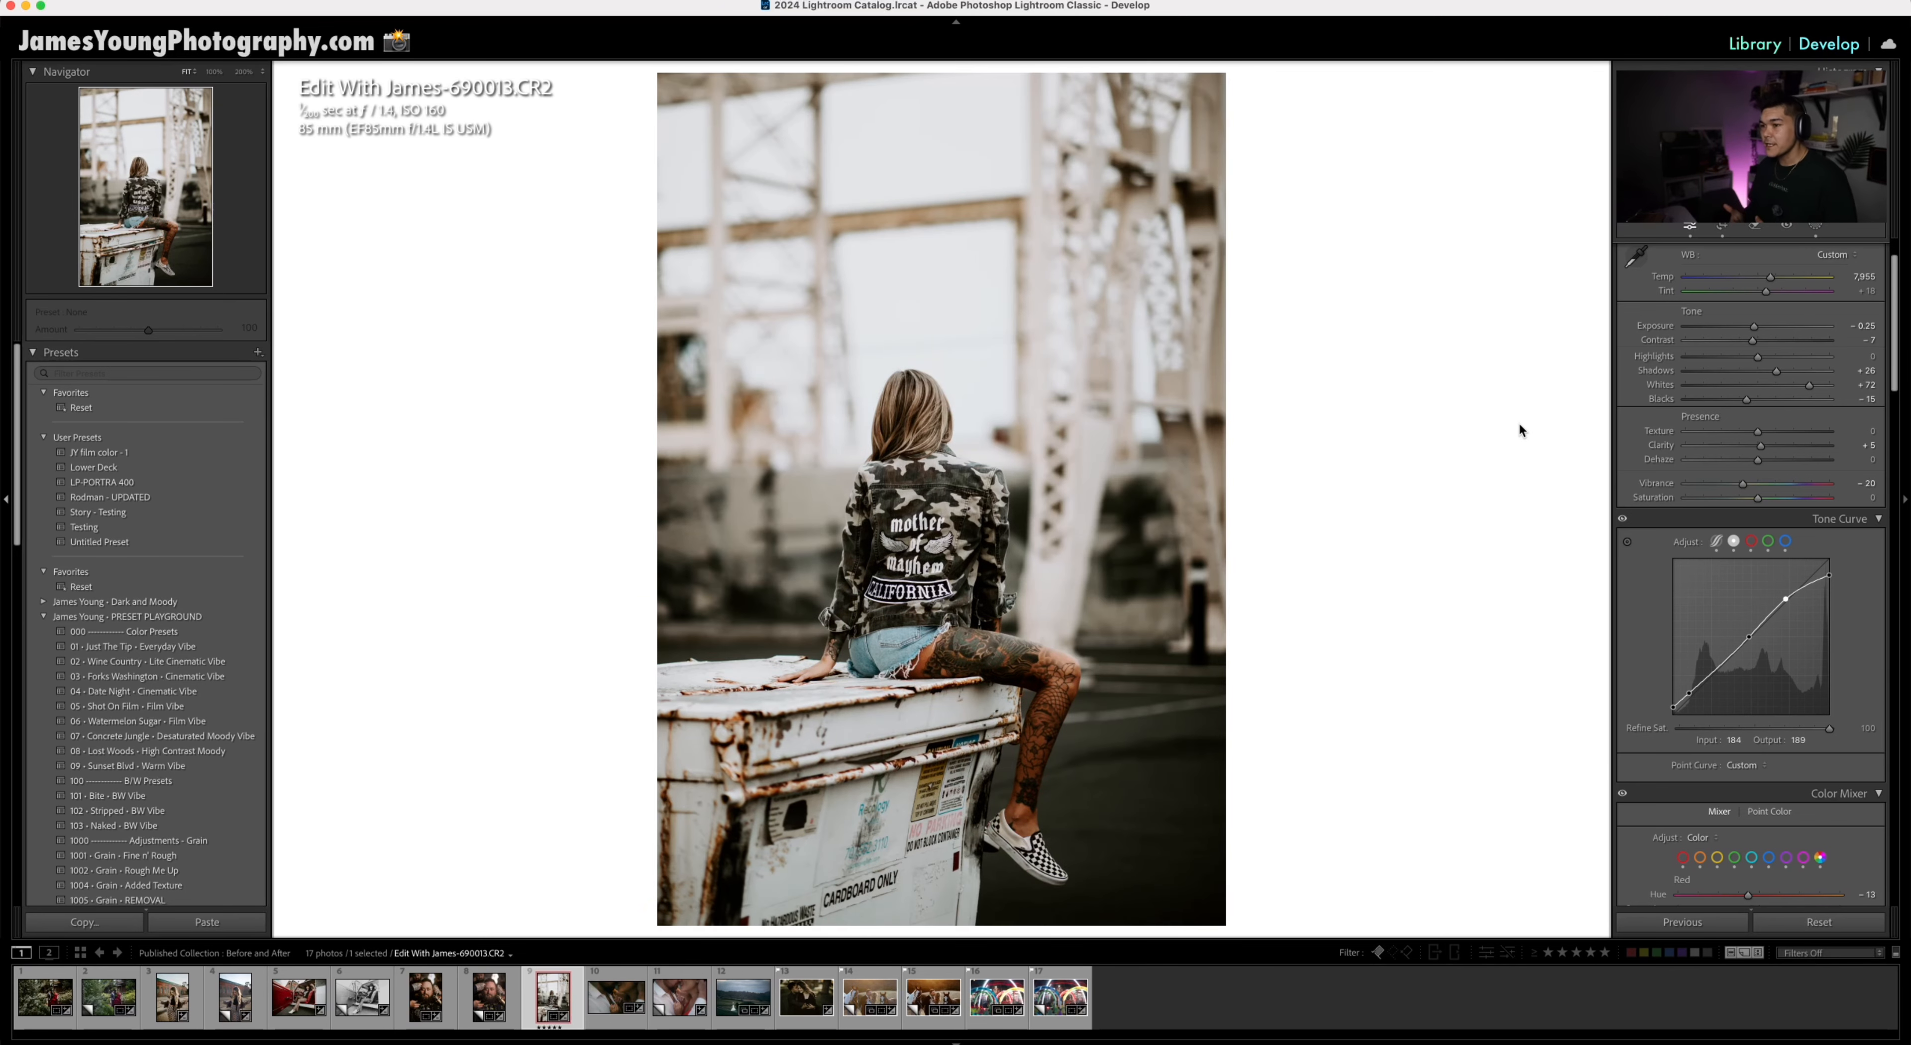